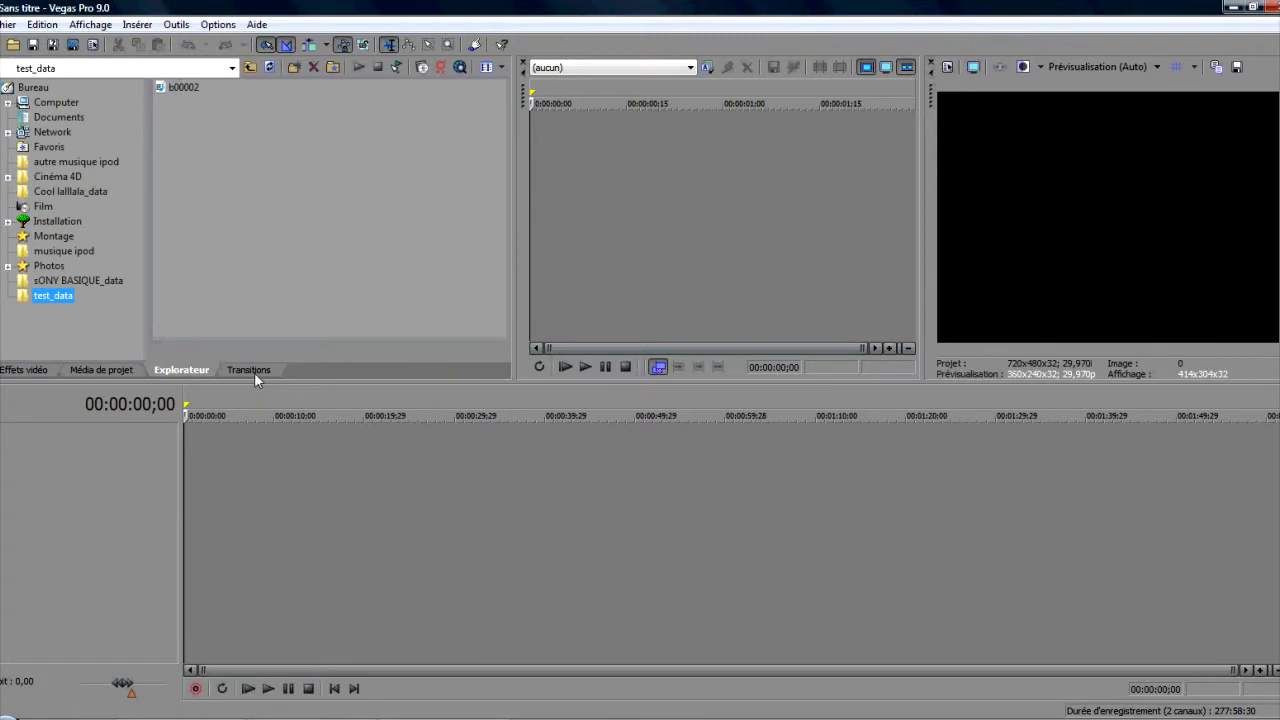
Step: Display the transitions library, widen the video preview area and close the empty trimmer window
left_click(250, 370)
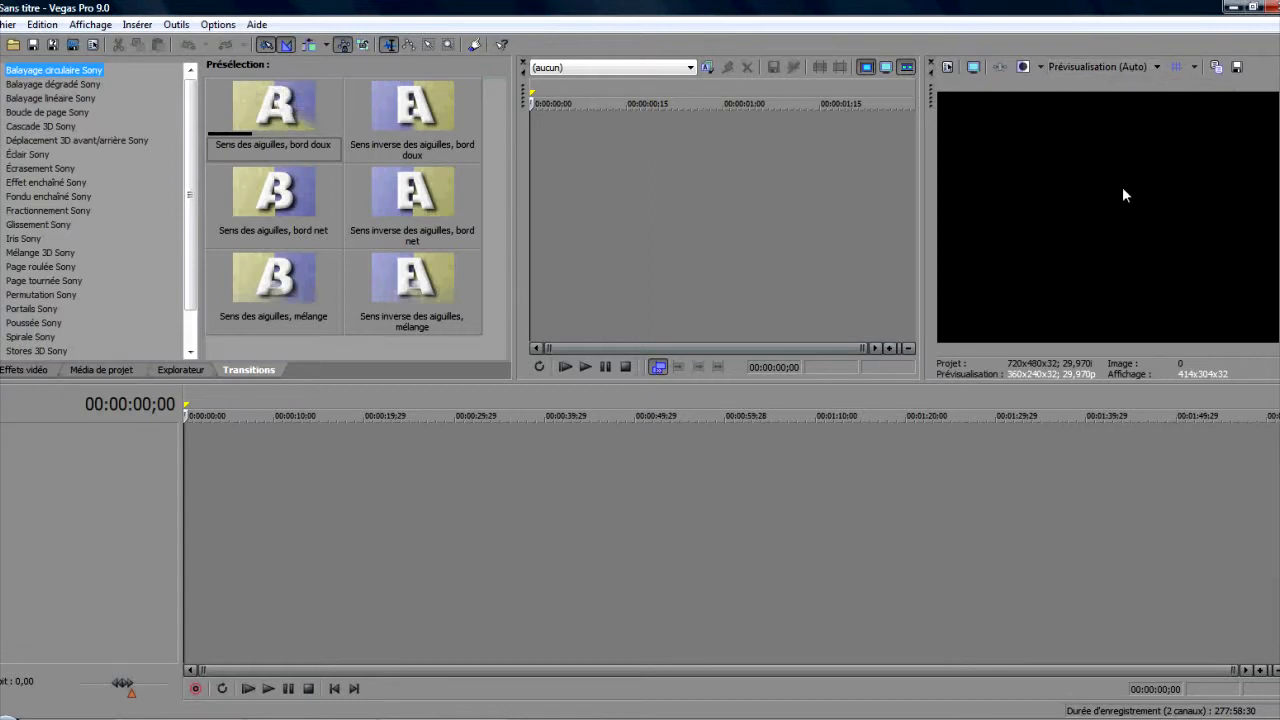
left_click_drag(898, 145, 776, 146)
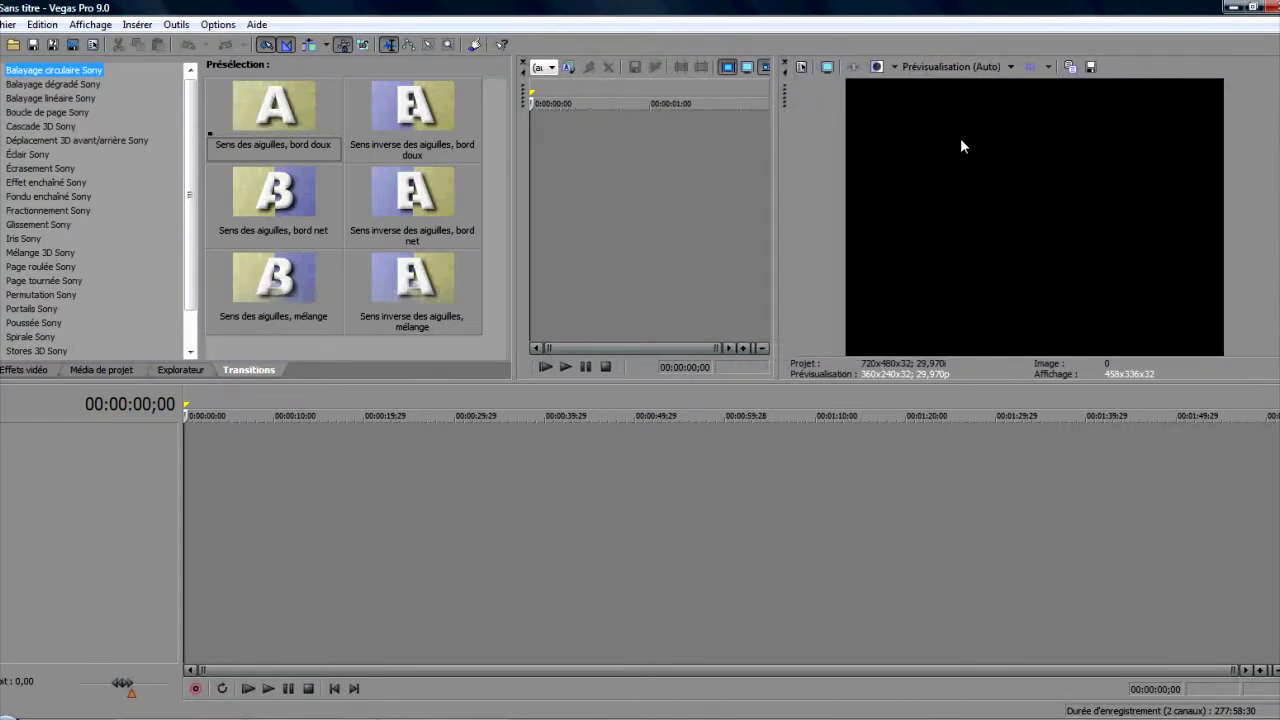
left_click(523, 61)
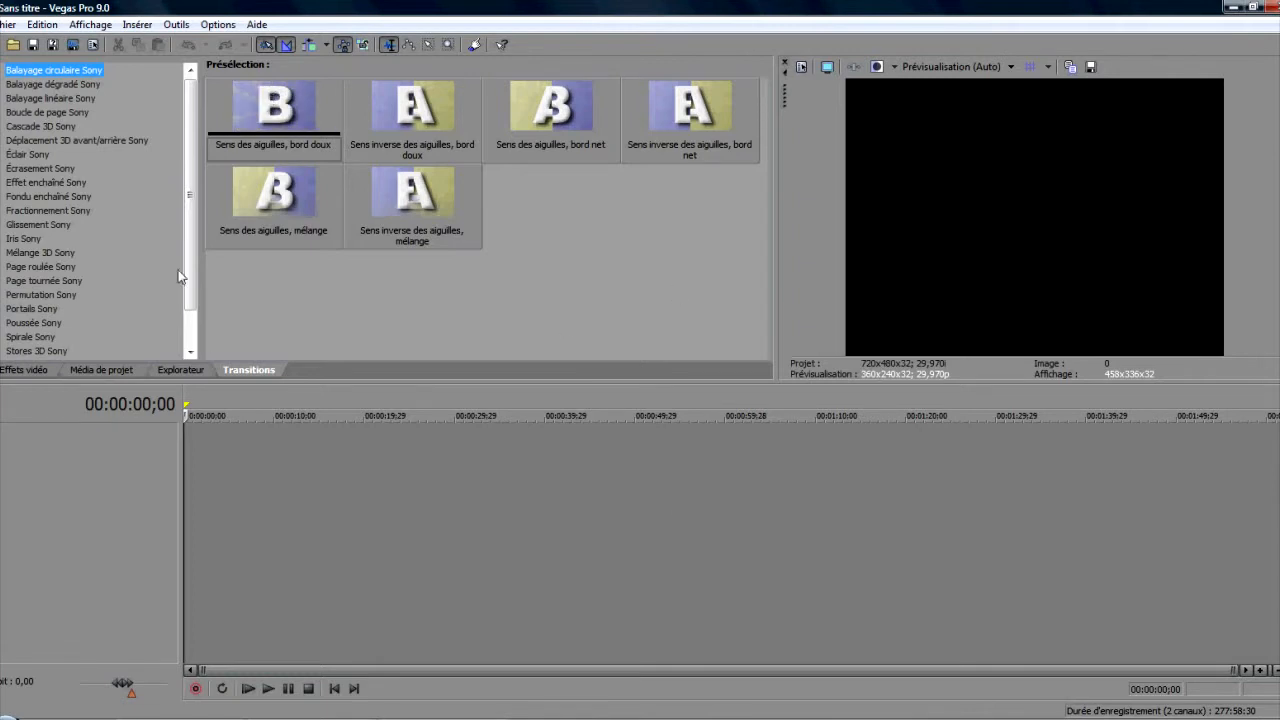
Step: Examine the video effect presets, including Emporte-pièce, Ajout de bruit, Incrustation en chrominance and Lueur
left_click(36, 371)
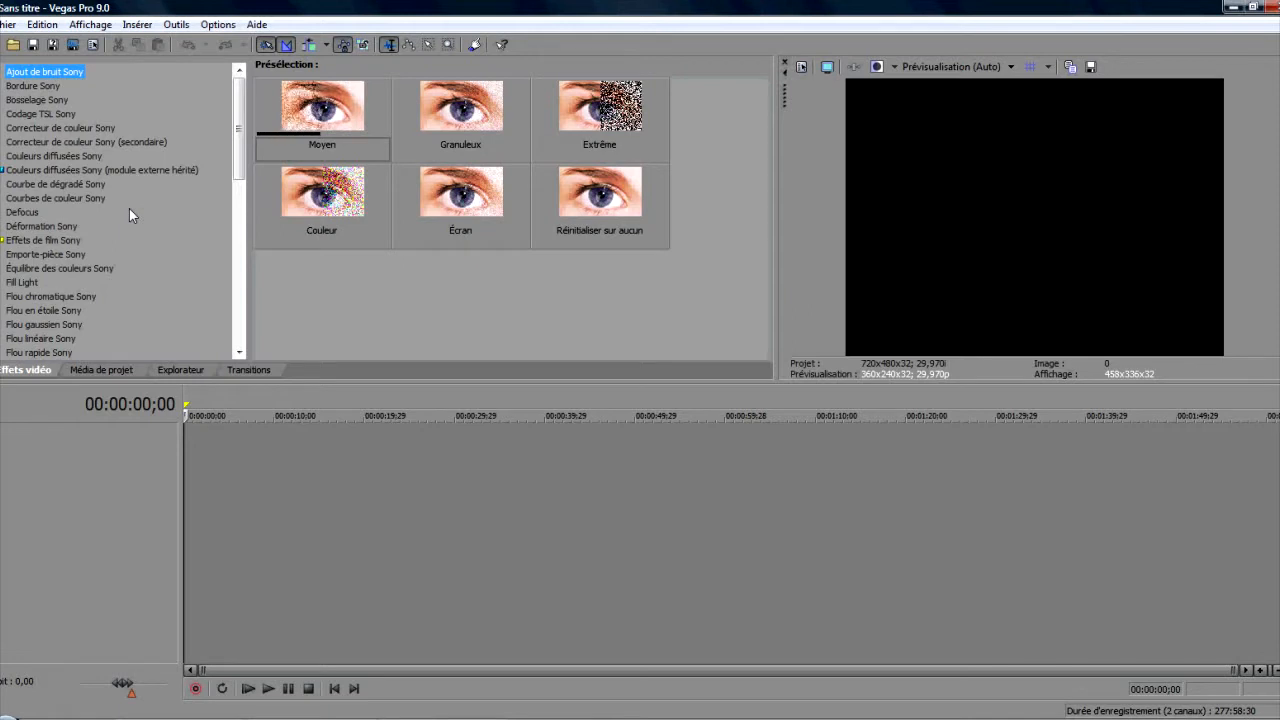
left_click(42, 197)
left_click(61, 255)
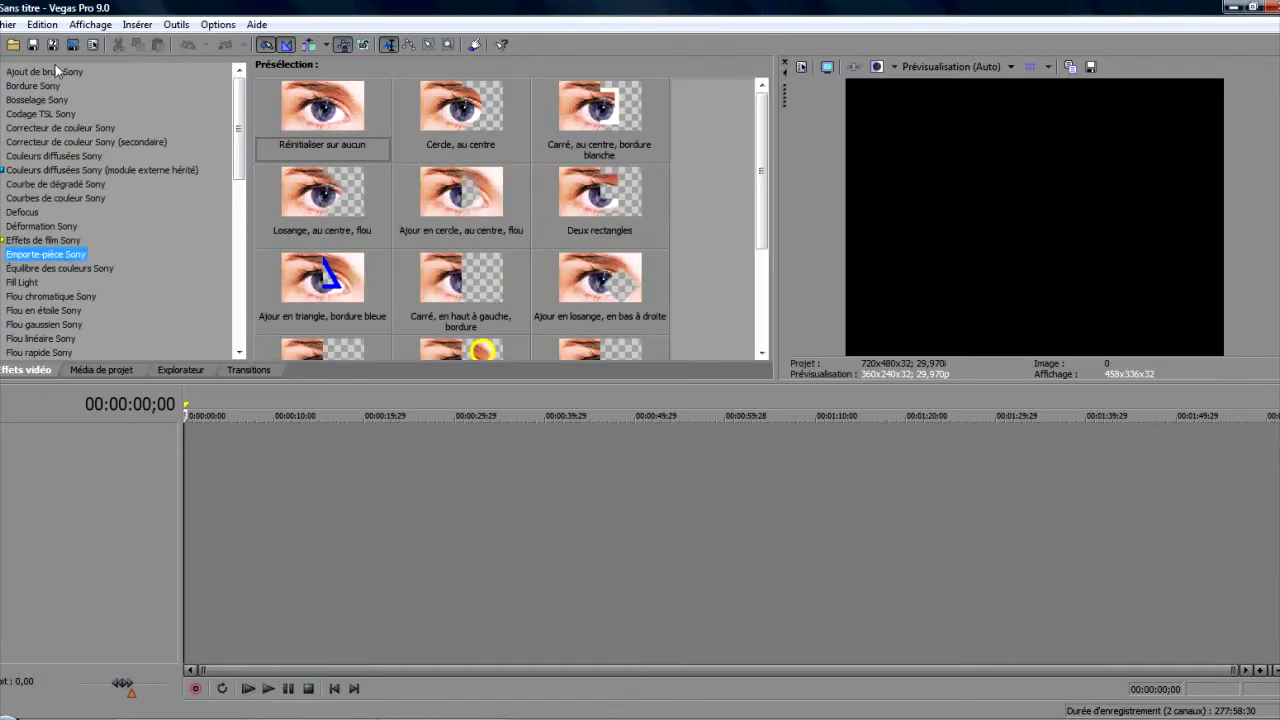
left_click(52, 72)
scroll(100, 200, "down", 7)
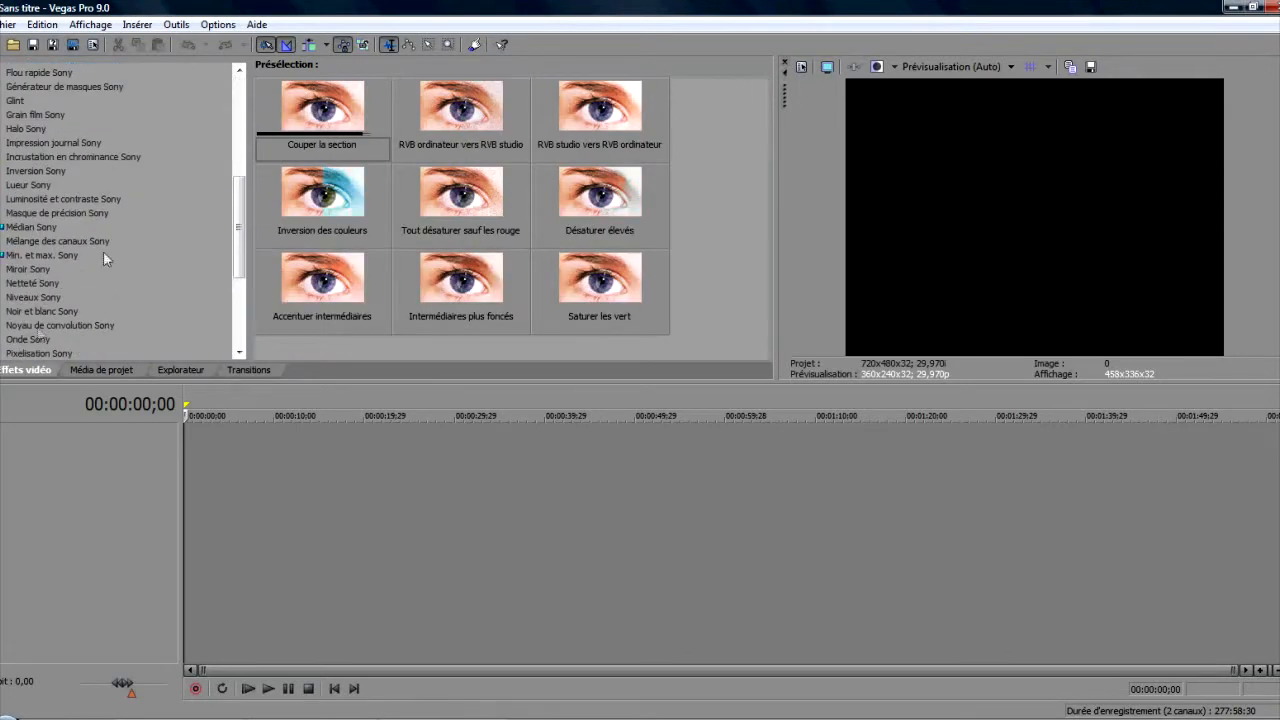
left_click(27, 340)
scroll(41, 272, "up", 1)
left_click(43, 171)
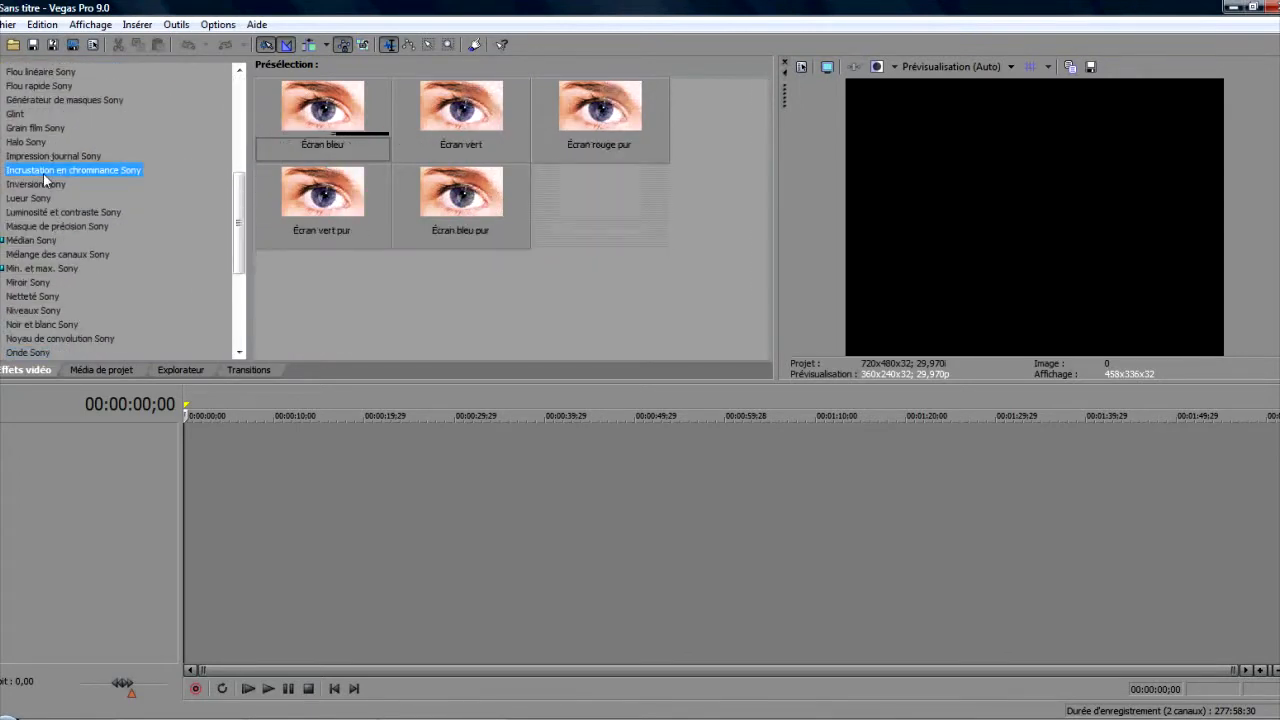
left_click(40, 185)
left_click(38, 198)
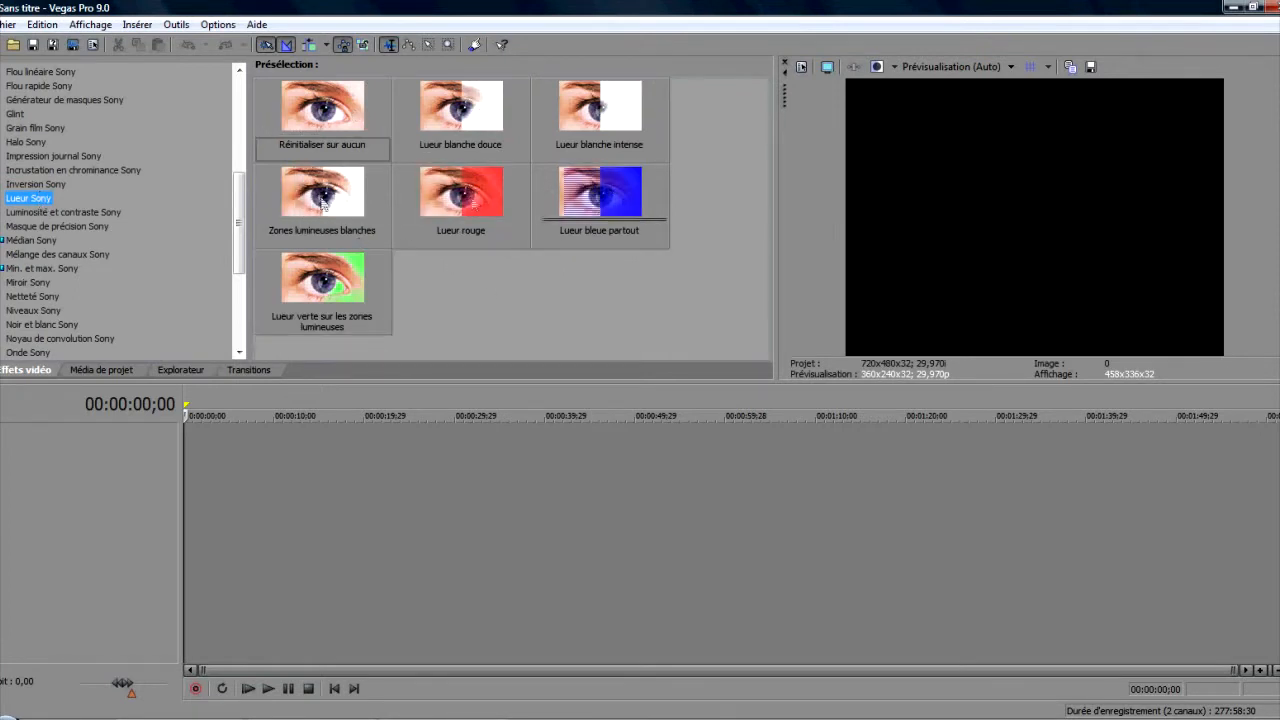
Step: Examine the presets of the last video effects in the list, including Sépia, Simulateur de télévision and Trou/perforation
scroll(63, 226, "down", 5)
left_click(36, 239)
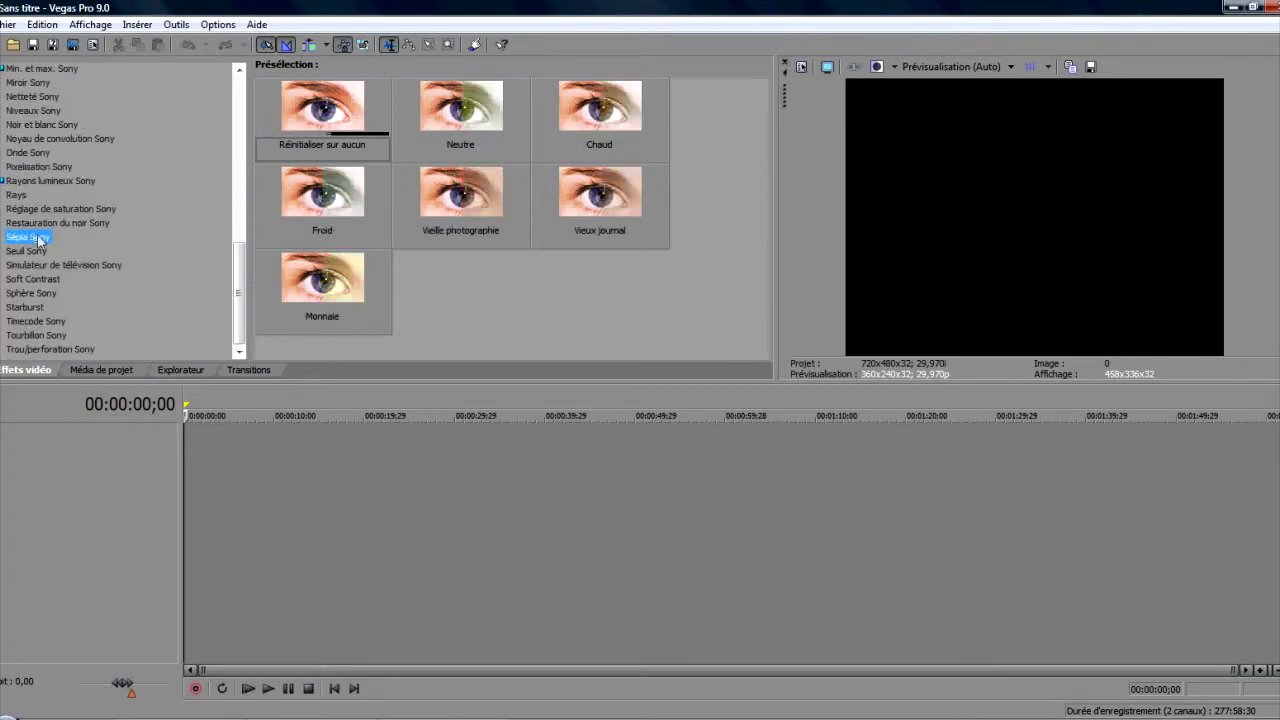
left_click(30, 265)
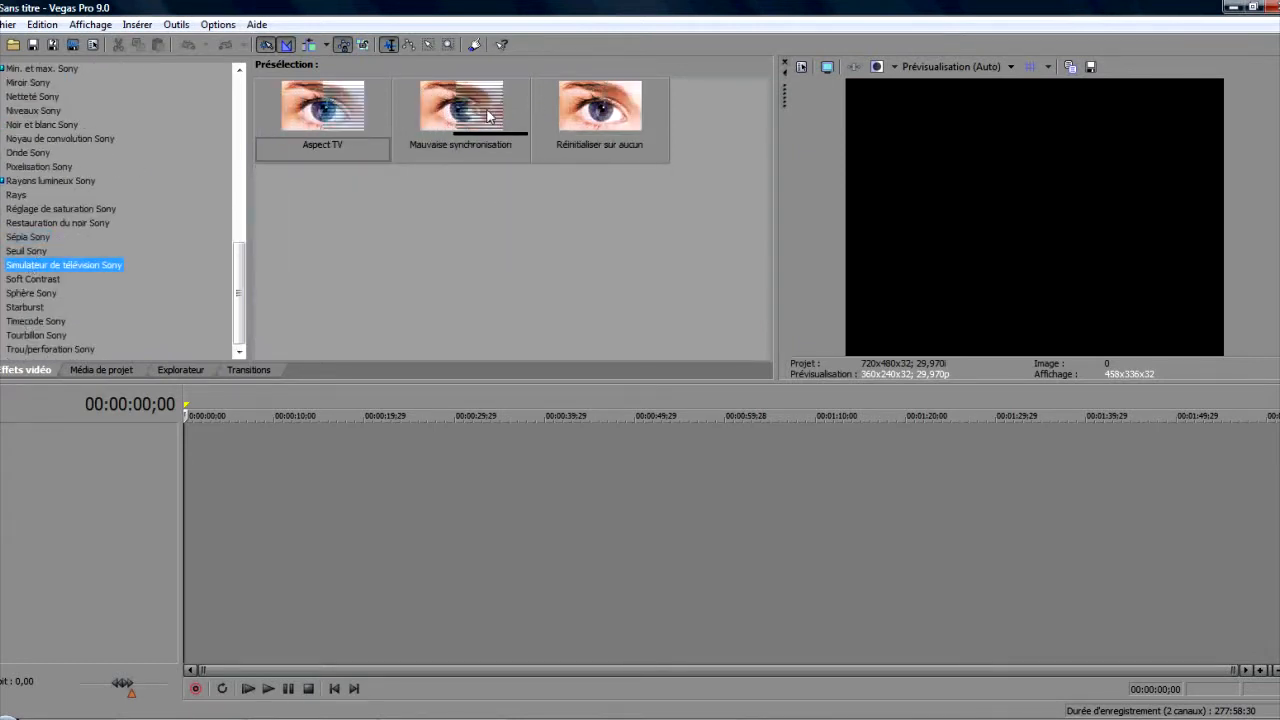
left_click(25, 307)
left_click(28, 340)
left_click(34, 349)
Step: Go back through the video effects list and examine the presets of Ajout de bruit, Flou chromatique and Bordure
scroll(40, 250, "up", 5)
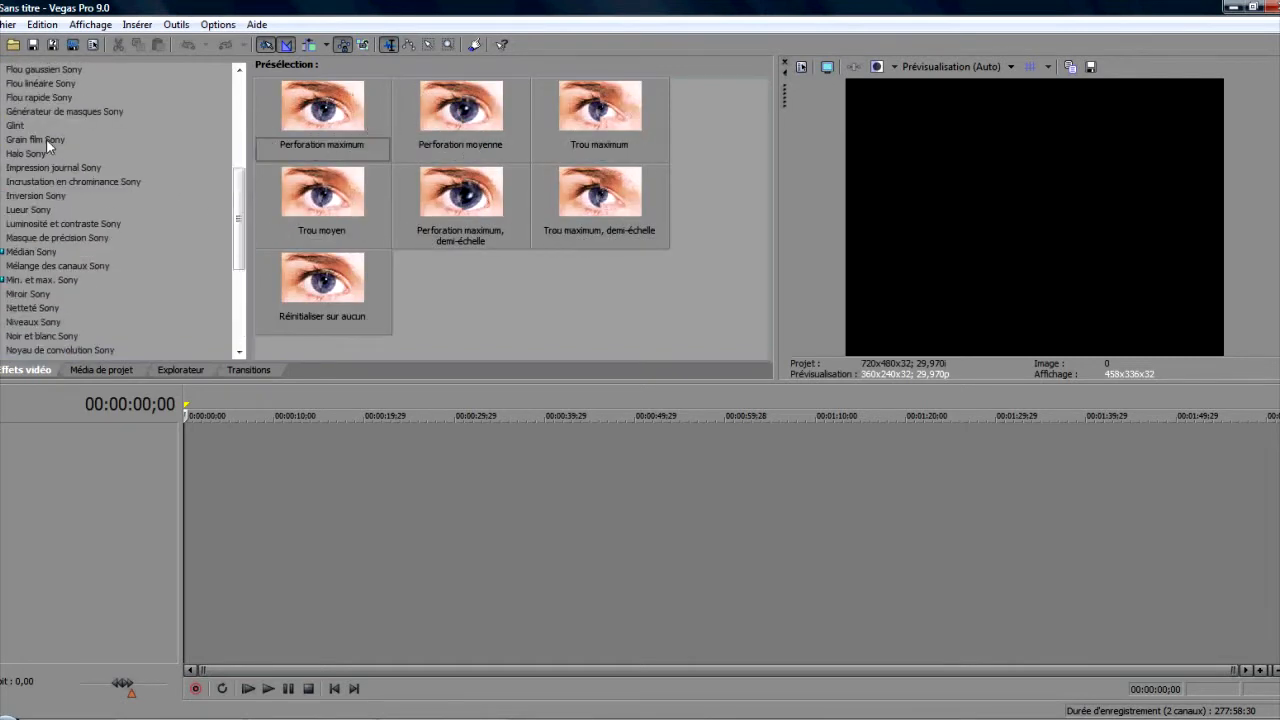
left_click(45, 111)
left_click(46, 97)
scroll(52, 74, "up", 6)
left_click(52, 72)
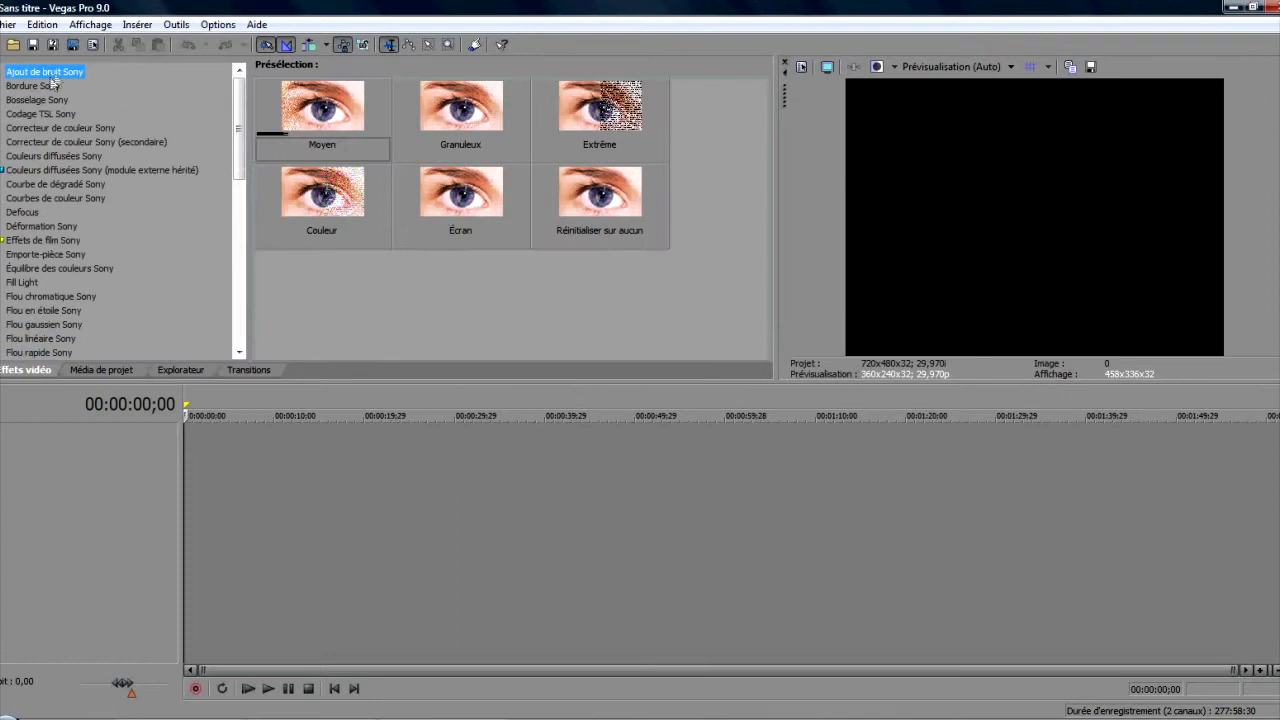
left_click(42, 141)
left_click(45, 254)
left_click(48, 296)
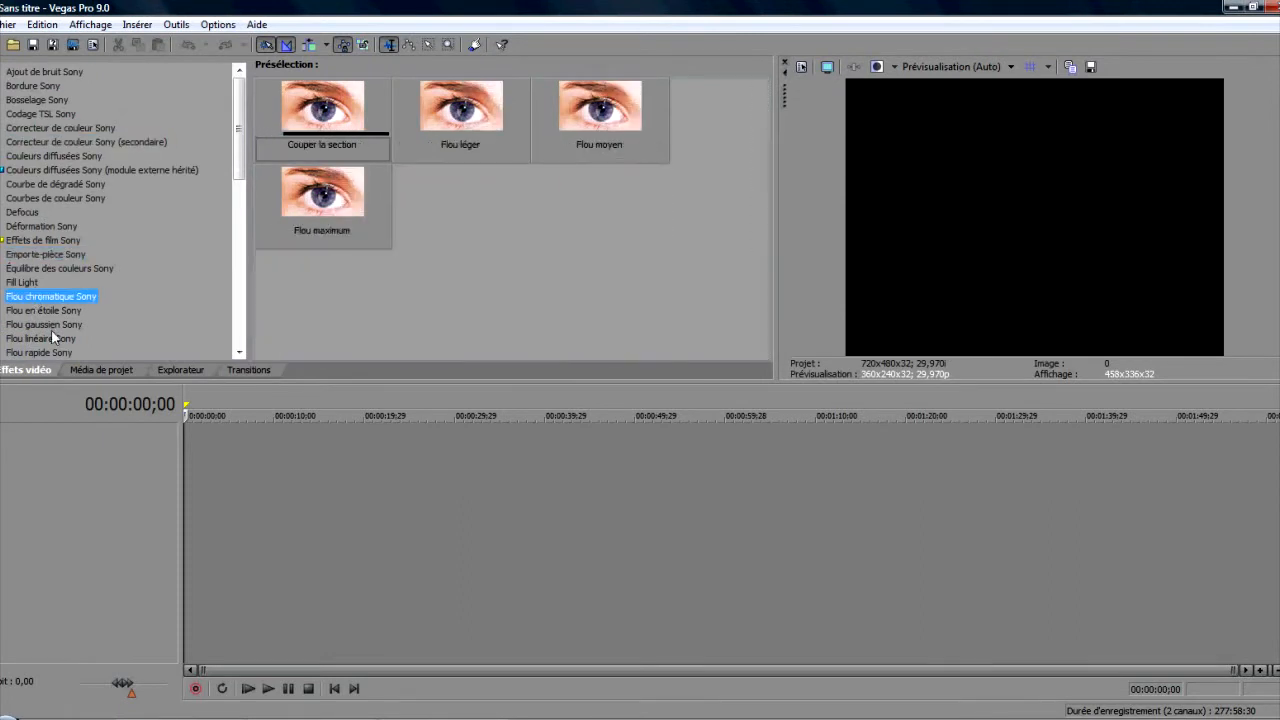
left_click(45, 324)
scroll(100, 200, "down", 3)
scroll(92, 175, "up", 3)
left_click(42, 157)
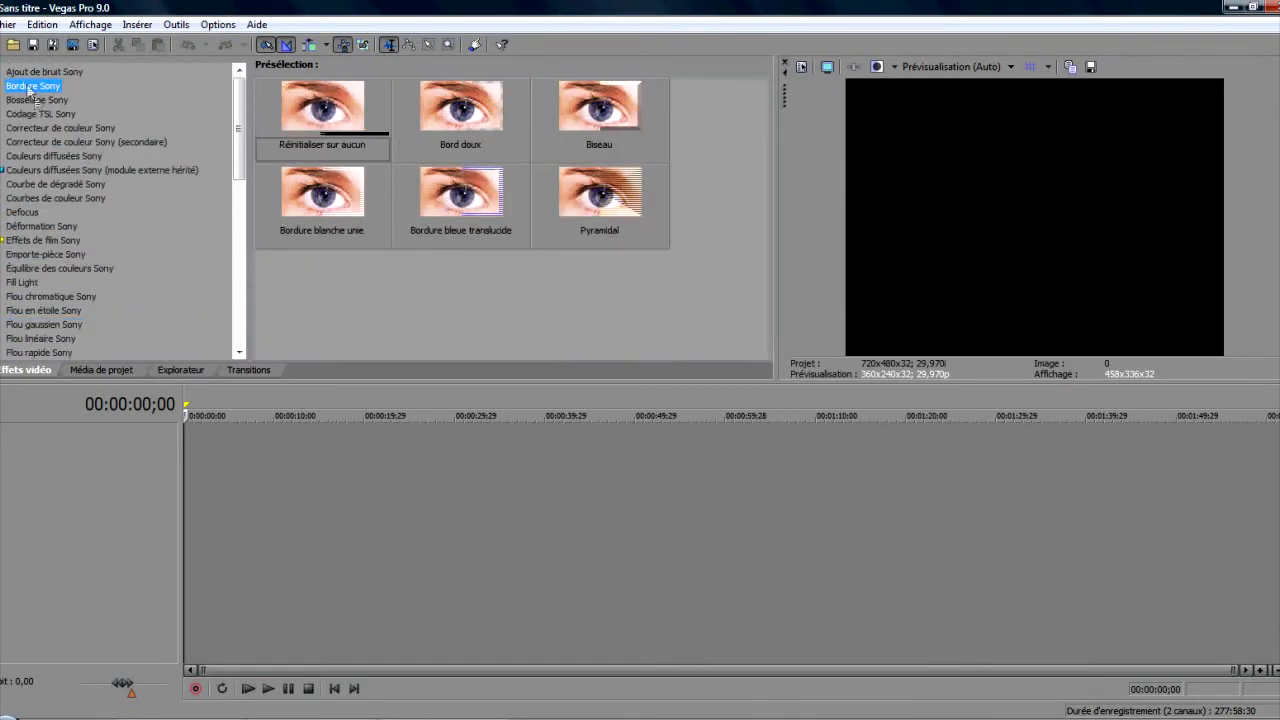
Step: Show the project media and narrow its folder list to enlarge the media area
left_click(104, 369)
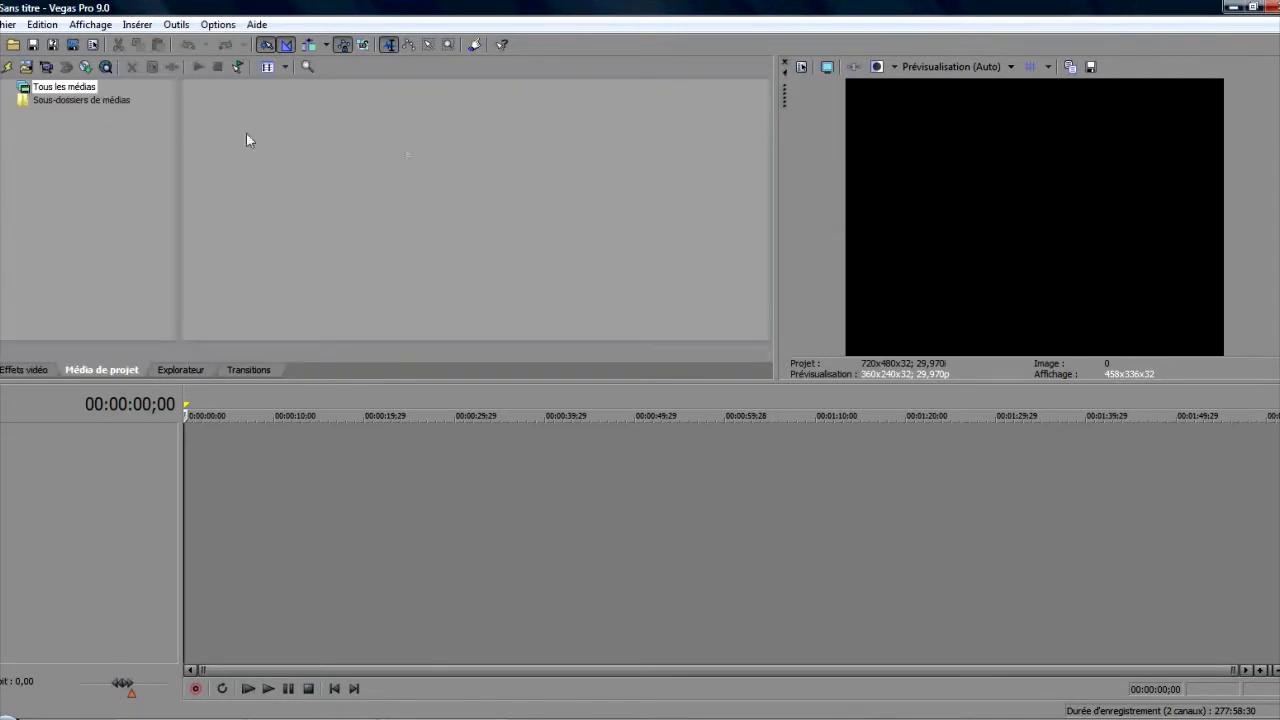
left_click_drag(172, 92, 122, 92)
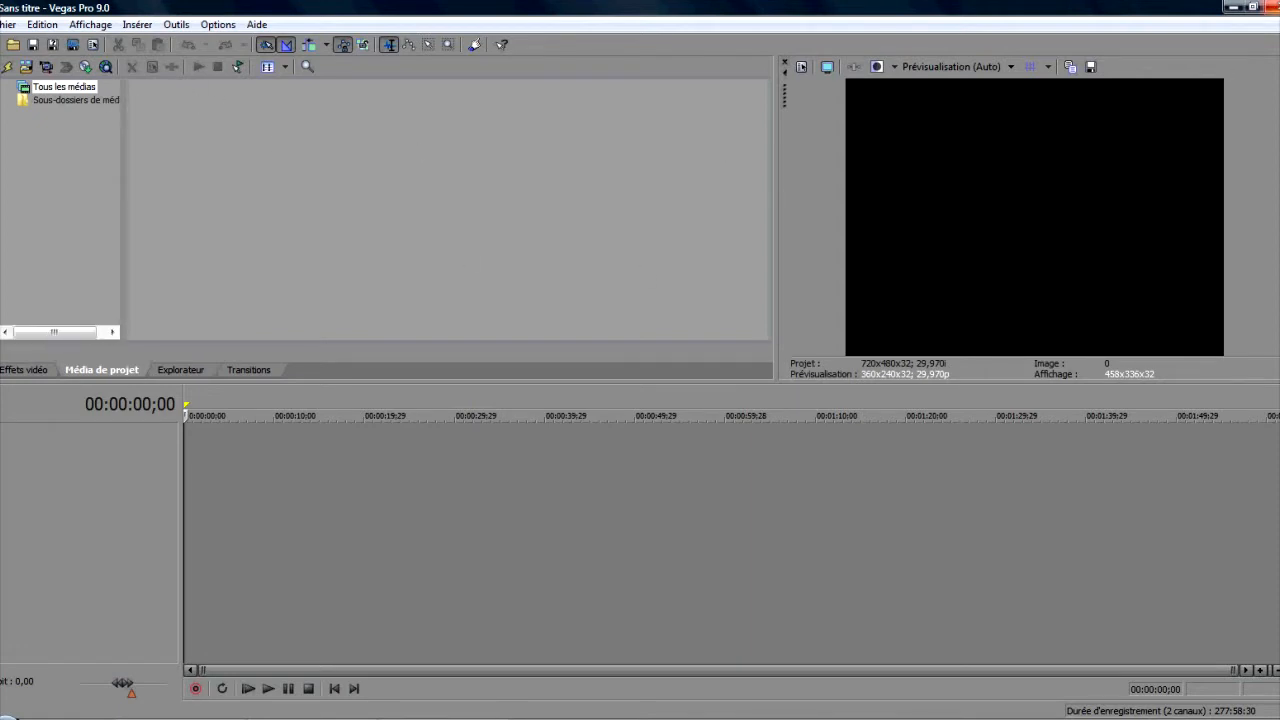
Step: Restore the window to a smaller size and import the desktop MP3 starting with eb3b61a4 into the project media
left_click(1254, 10)
left_click_drag(970, 27, 979, 24)
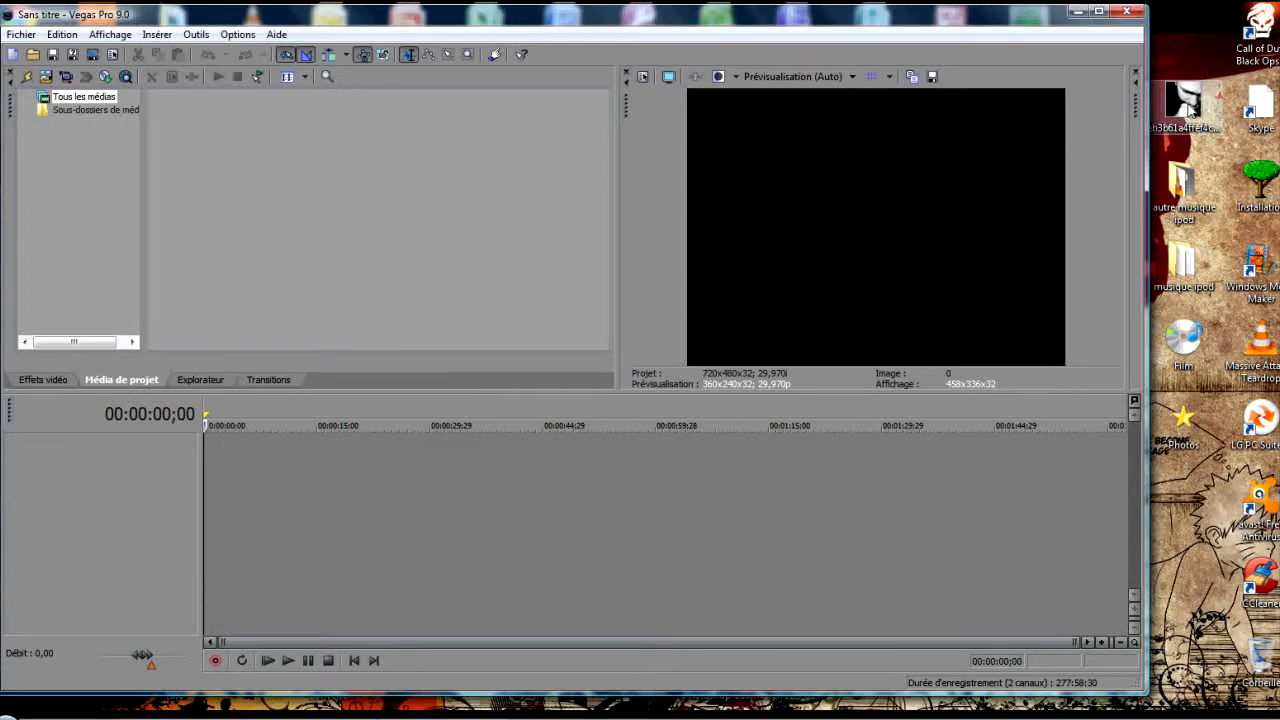
left_click_drag(1188, 112, 360, 212)
left_click_drag(230, 159, 209, 141)
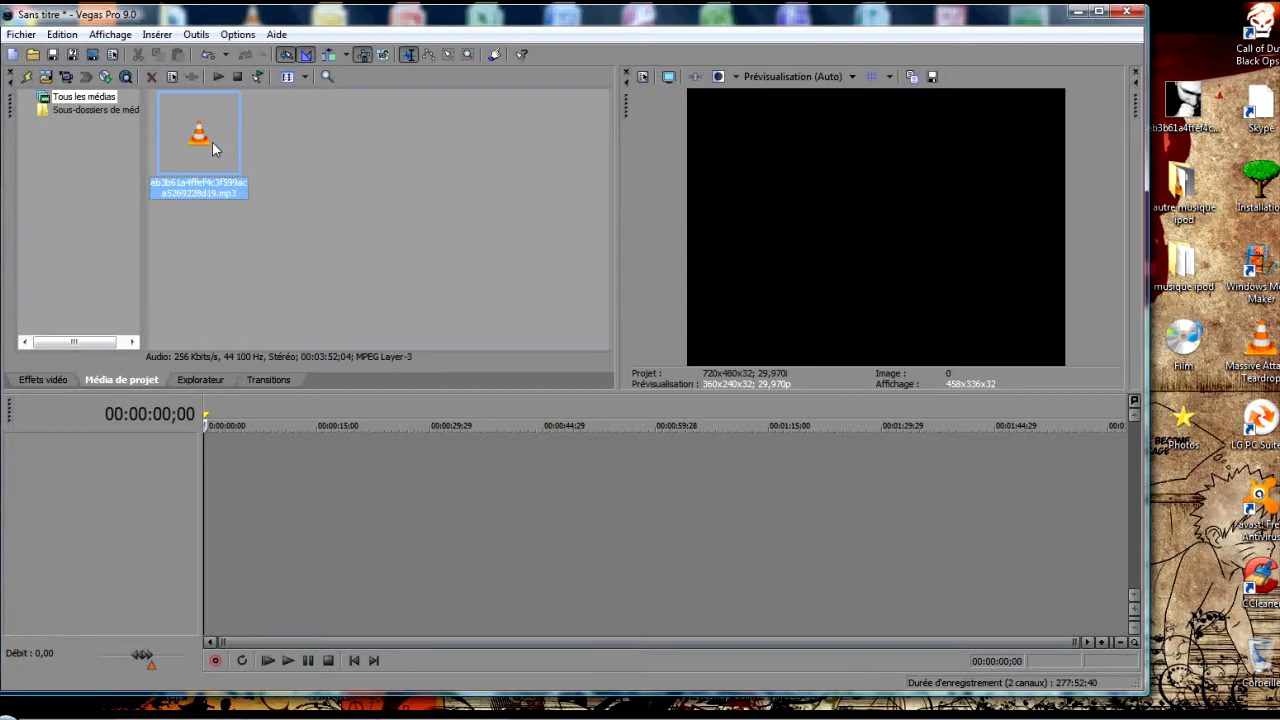
left_click(395, 195)
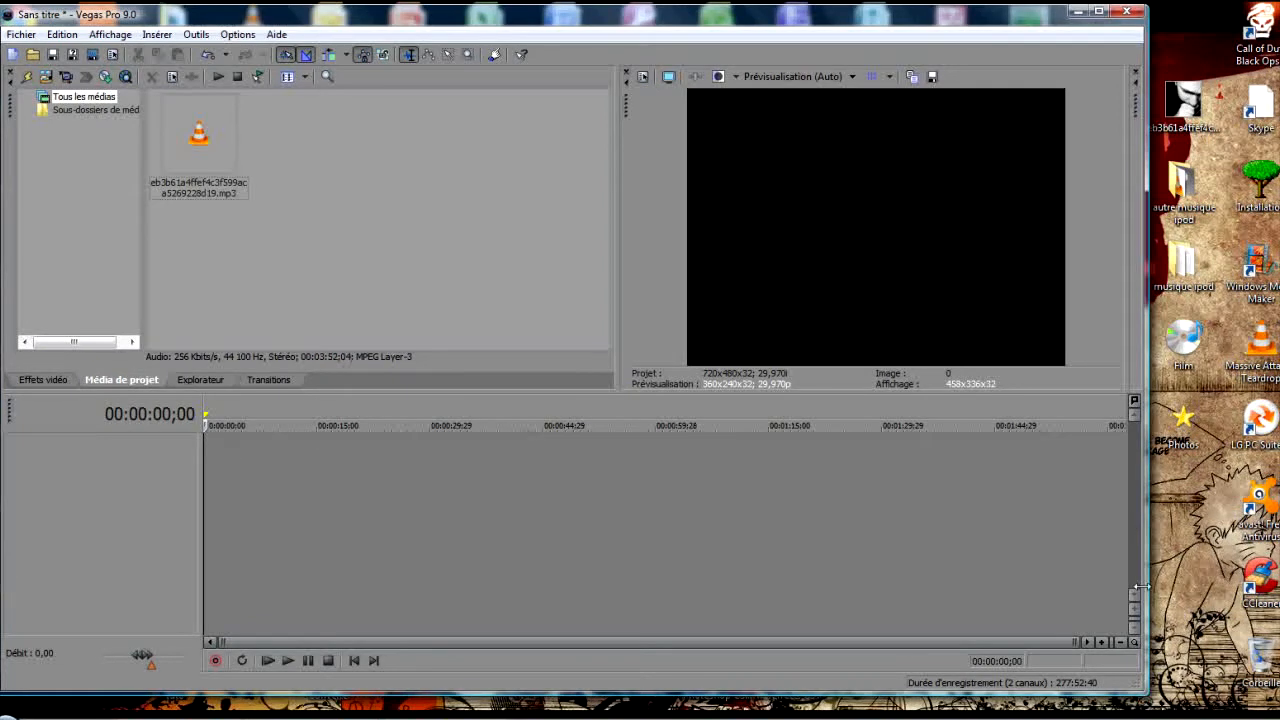
Step: Place the imported MP3 at the start of the empty timeline and play a few seconds of it
left_click_drag(206, 144, 414, 298)
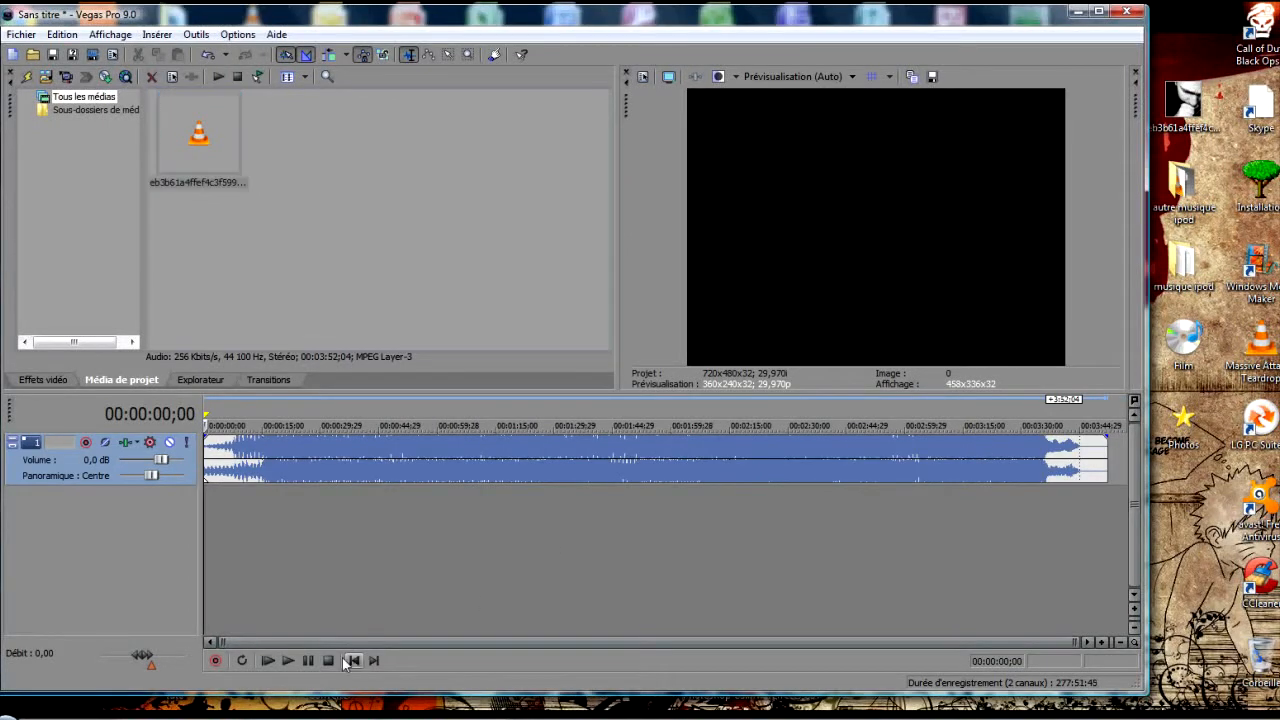
left_click(282, 663)
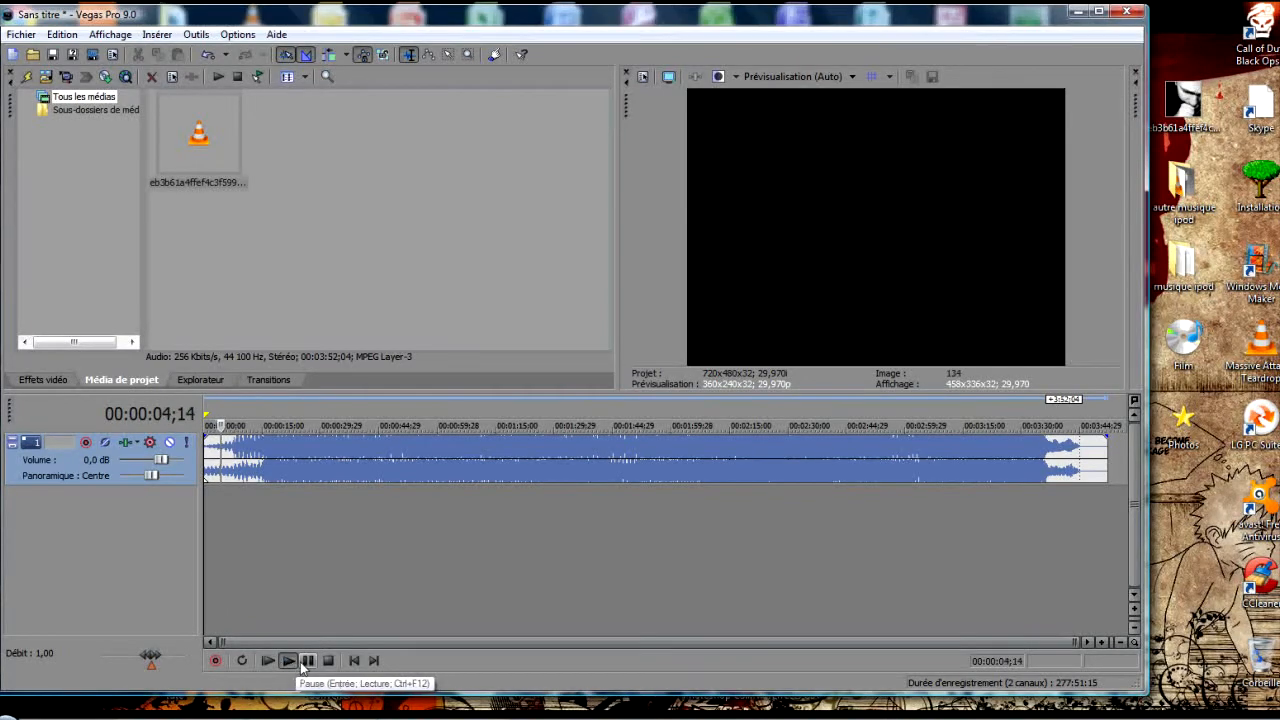
left_click(307, 661)
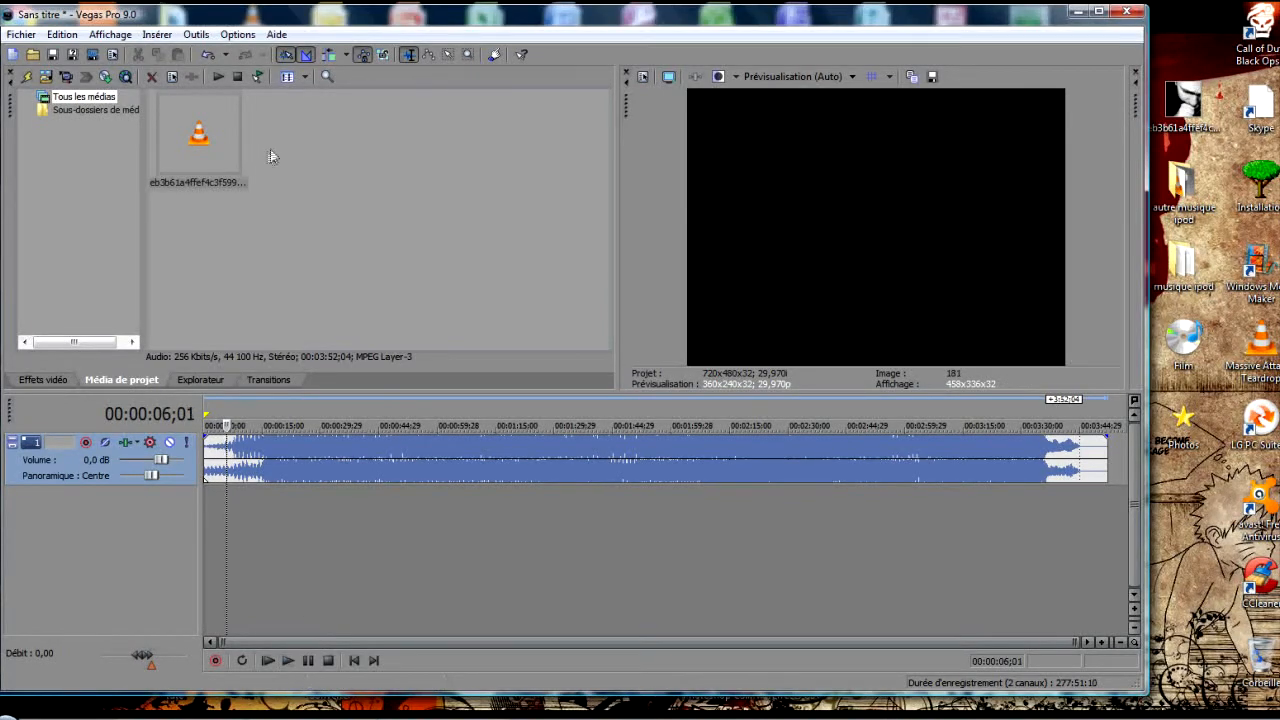
Step: Maximize the window and delete the audio clip and its track from the timeline
double_click(864, 22)
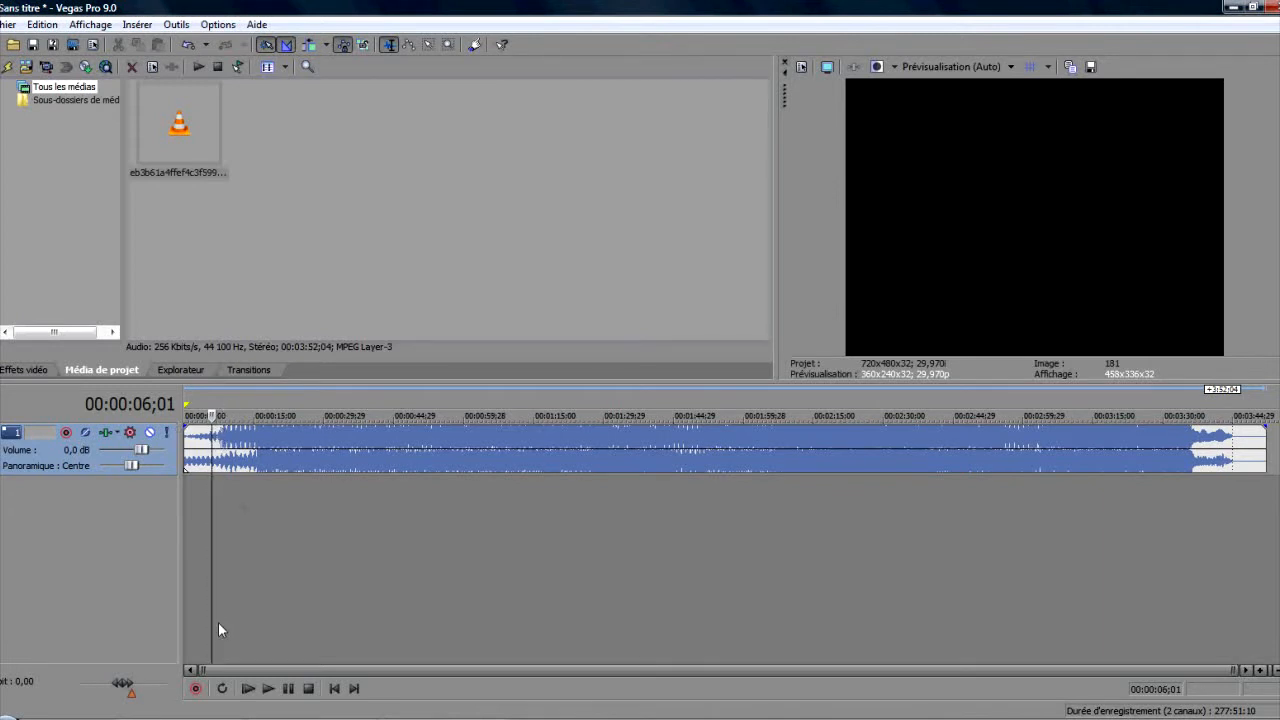
left_click_drag(212, 618, 217, 560)
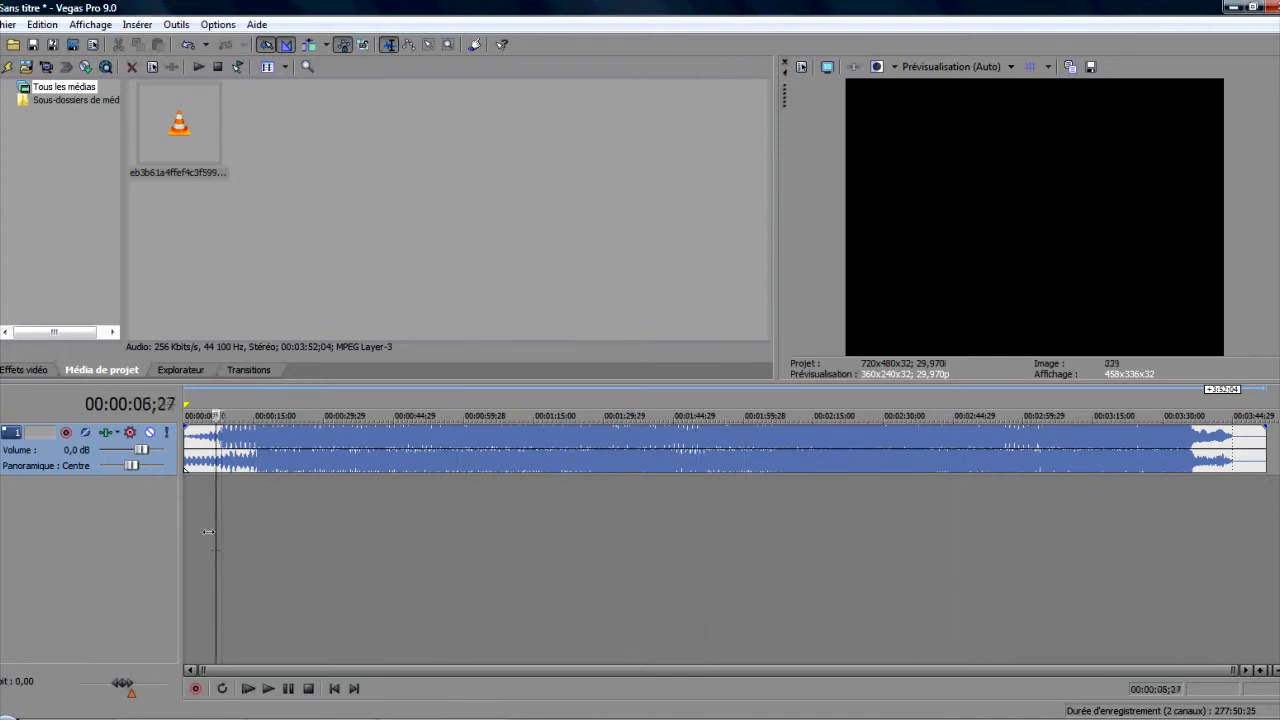
left_click(257, 447)
key("Delete")
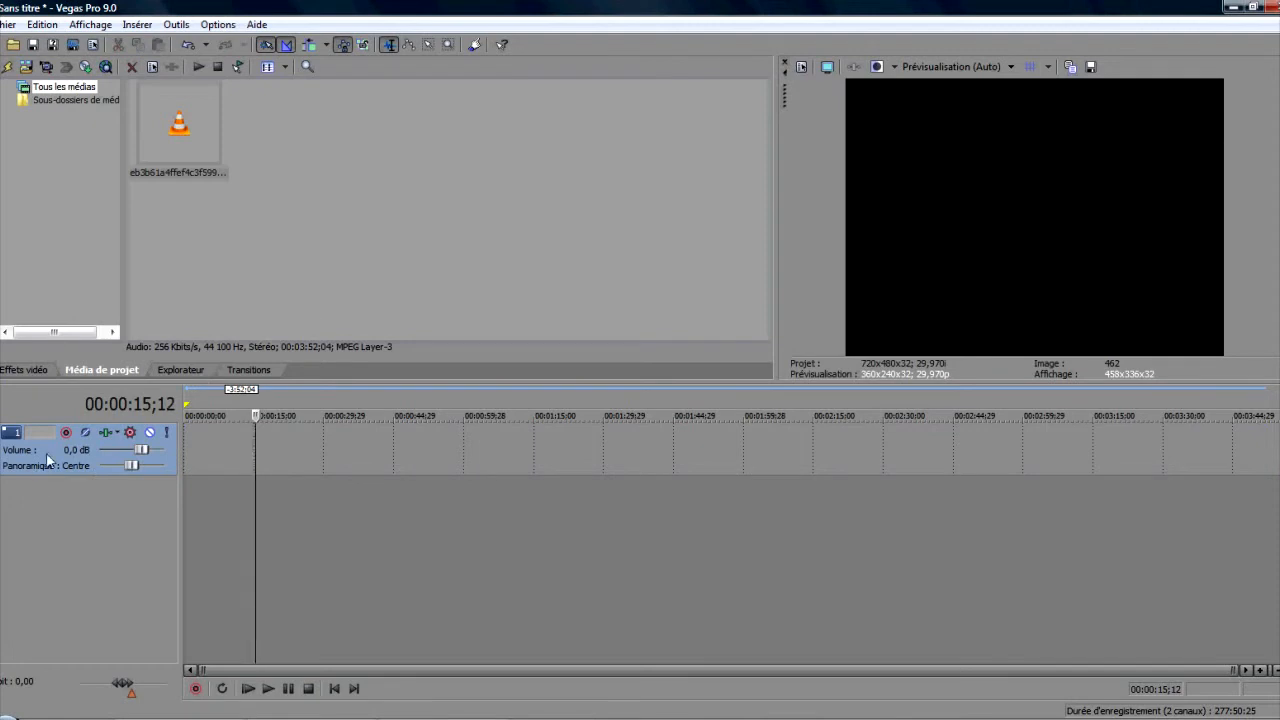
key("Delete")
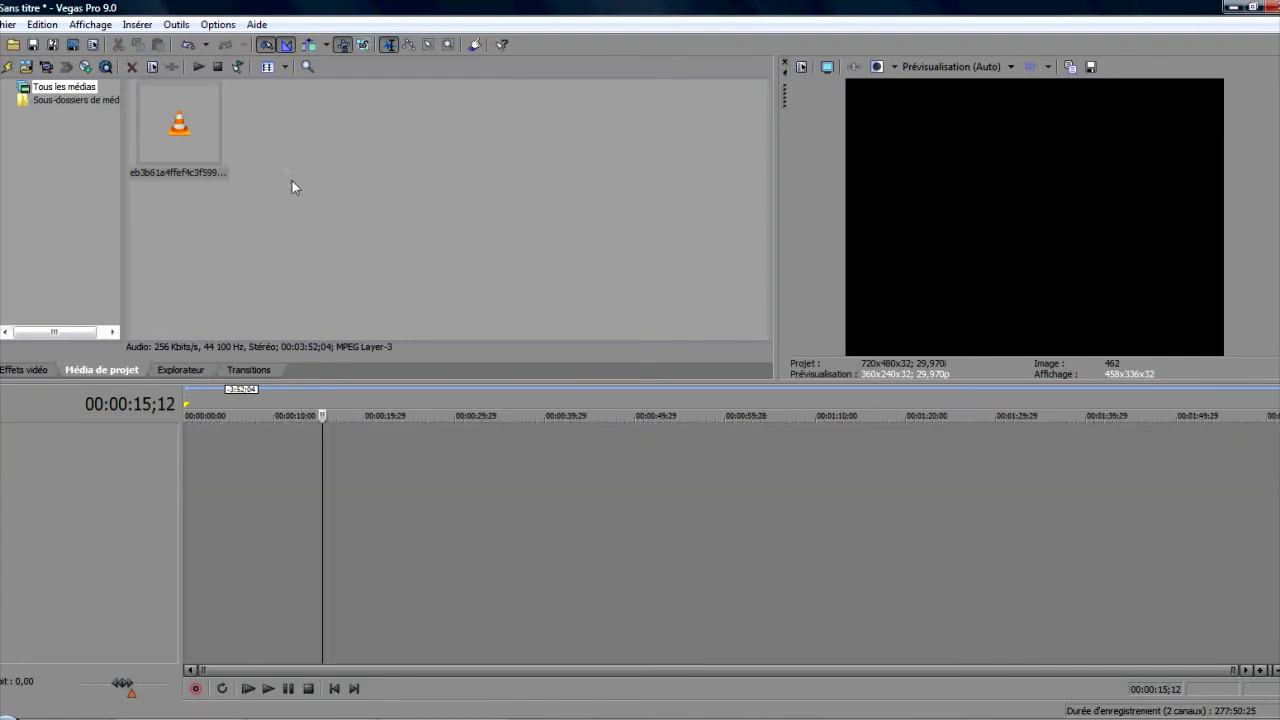
Step: Check the file explorer and examine transition presets such as Écrasement, Balayage circulaire, Iris and Mélange 3D
left_click(199, 372)
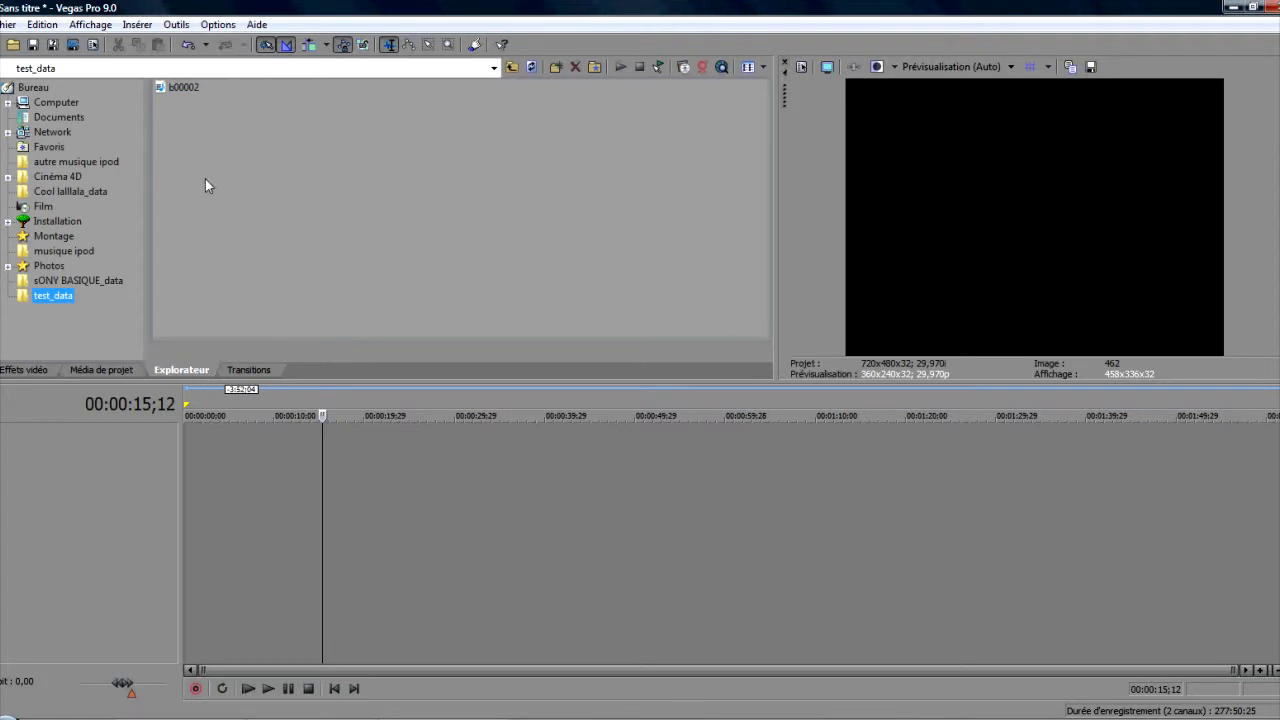
left_click(249, 370)
left_click(62, 169)
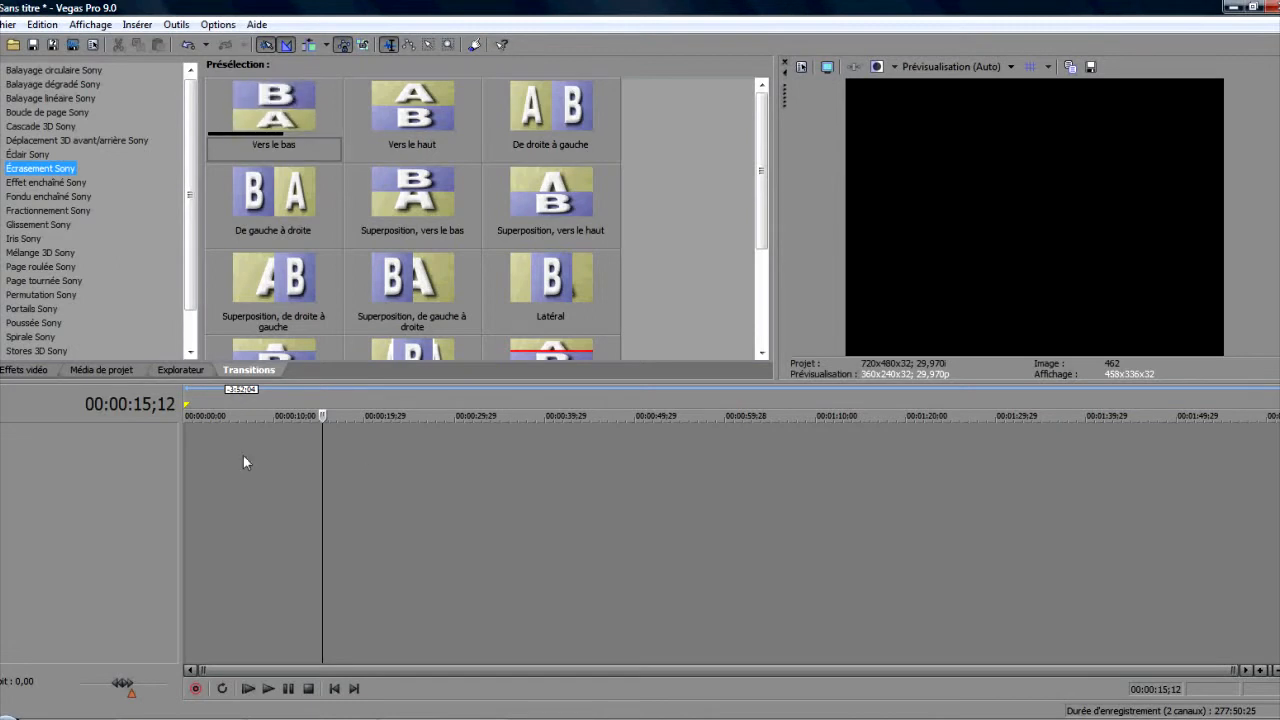
left_click(58, 183)
left_click(60, 71)
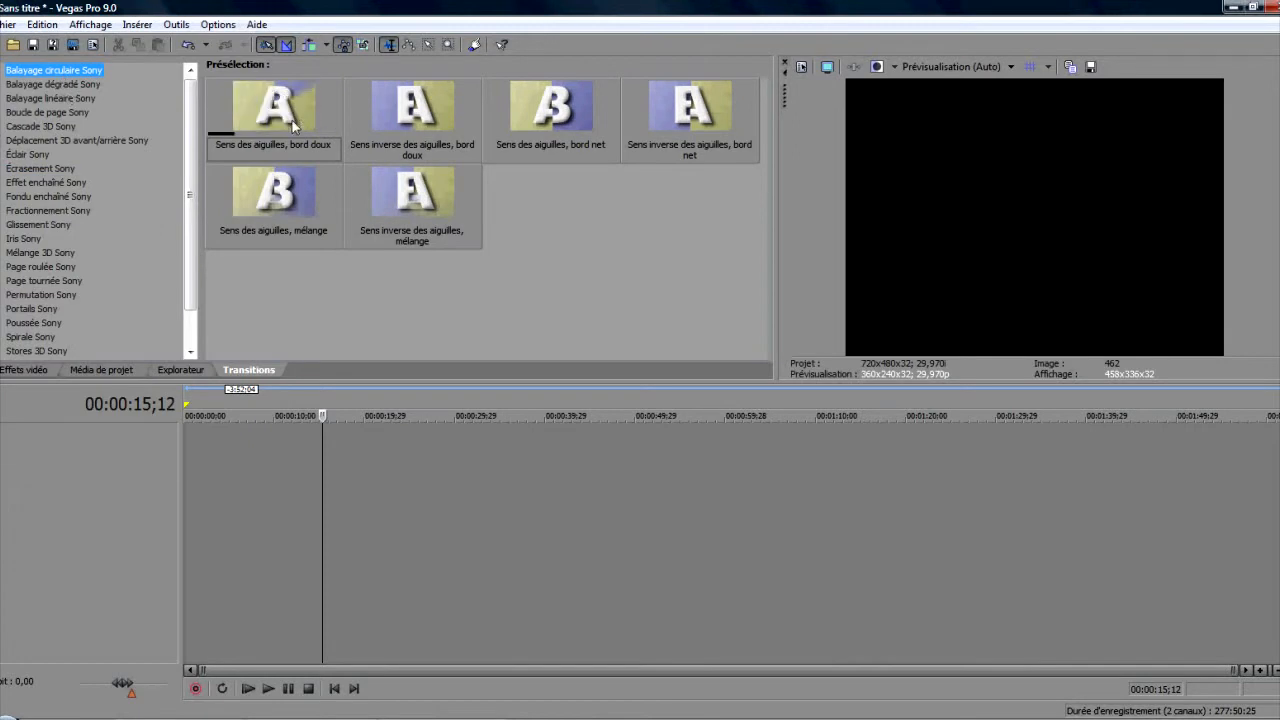
left_click(40, 141)
left_click(28, 183)
left_click(25, 239)
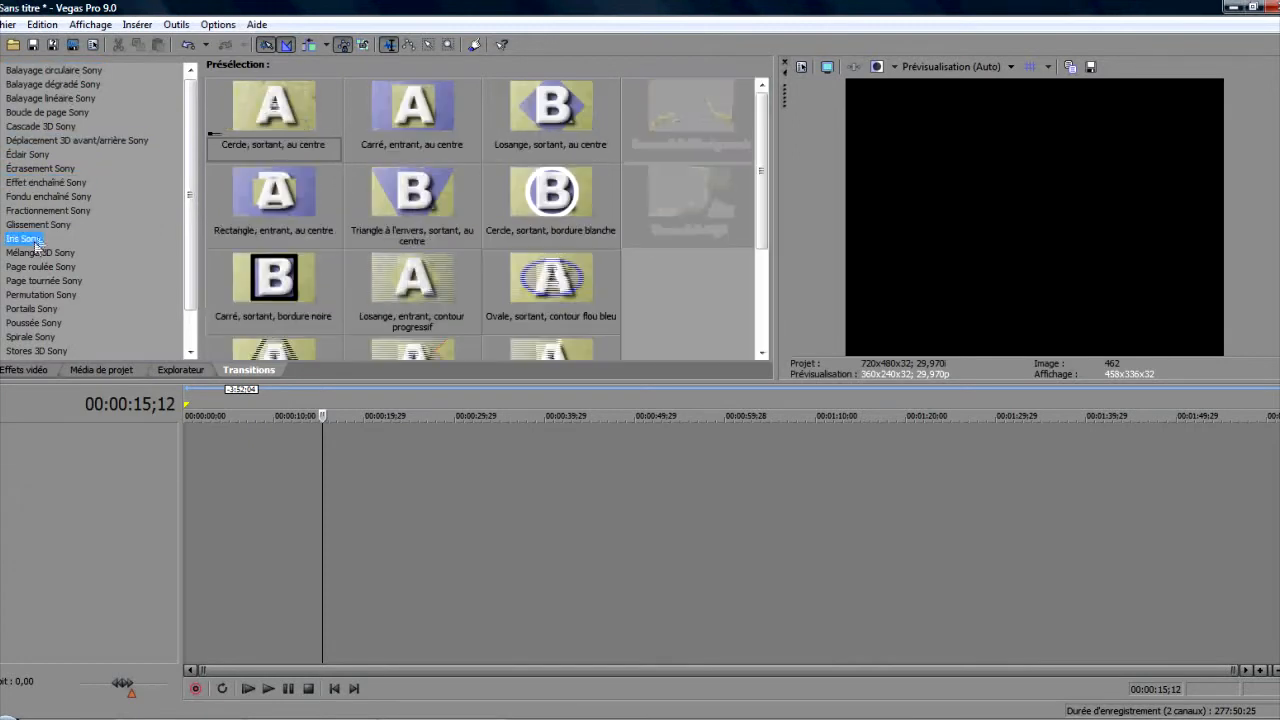
left_click(42, 184)
left_click(30, 240)
left_click(30, 253)
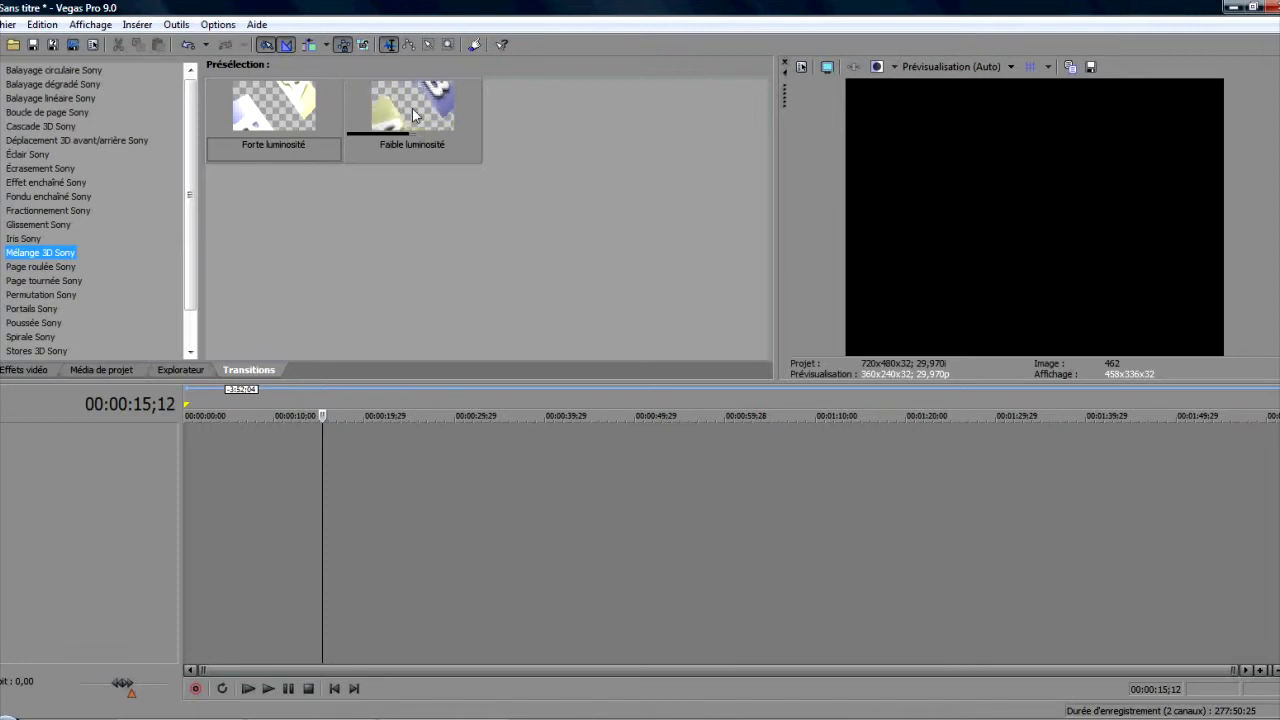
Step: Examine the transition presets lower in the list, including Stores 3D and Volet
left_click(62, 283)
scroll(42, 309, "down", 1)
left_click(40, 307)
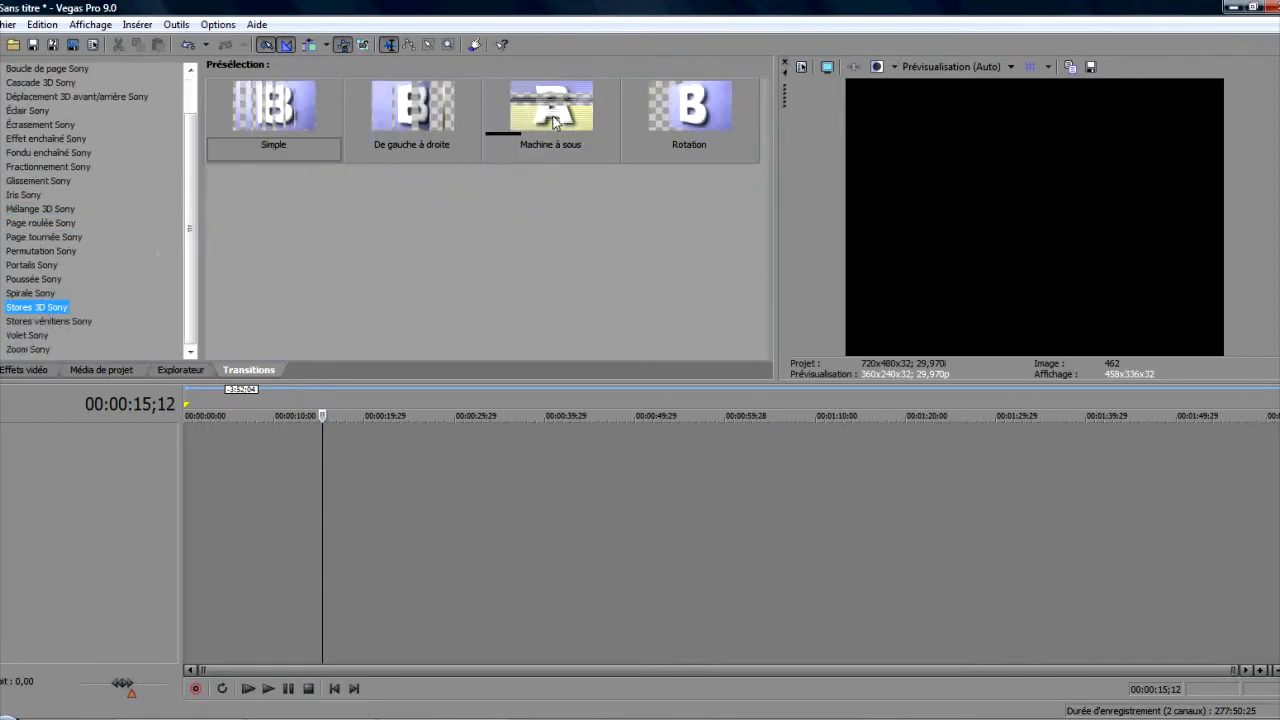
left_click(40, 321)
left_click(33, 350)
left_click(36, 336)
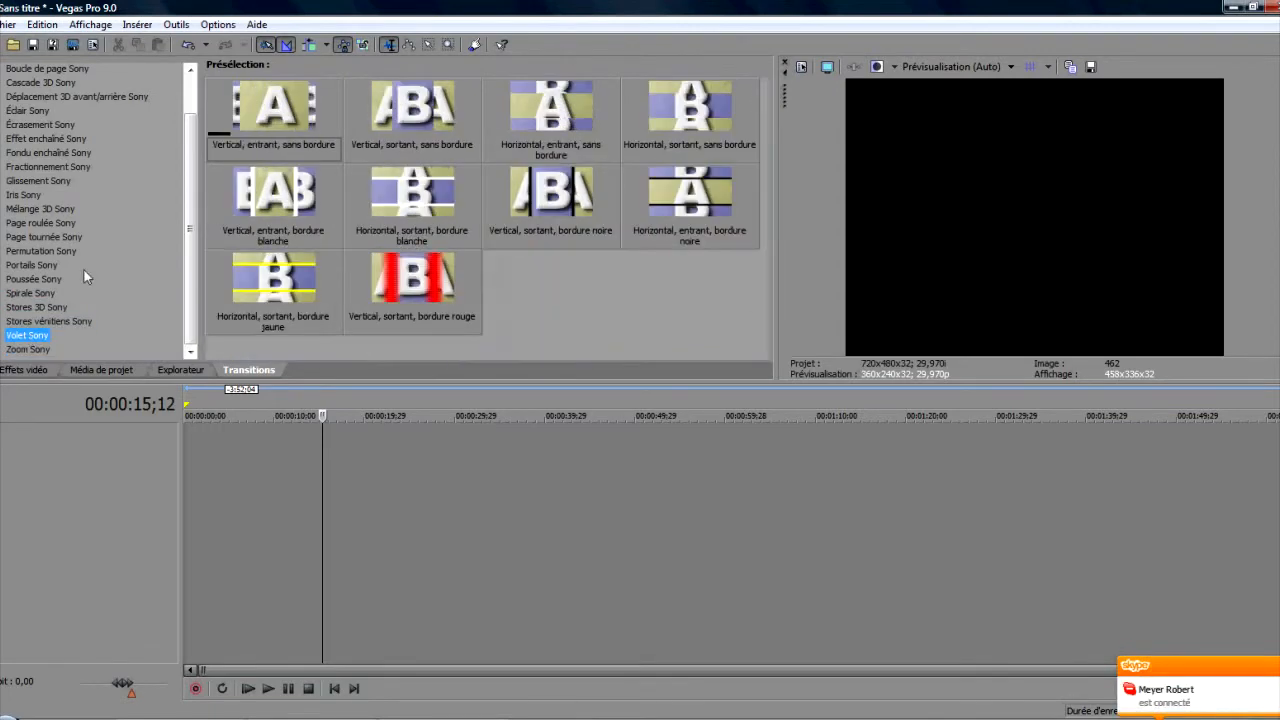
Step: Examine the presets of the Effet enchaîné and Fondu enchaîné transitions
scroll(94, 230, "up", 1)
left_click(68, 199)
left_click(36, 172)
left_click(36, 184)
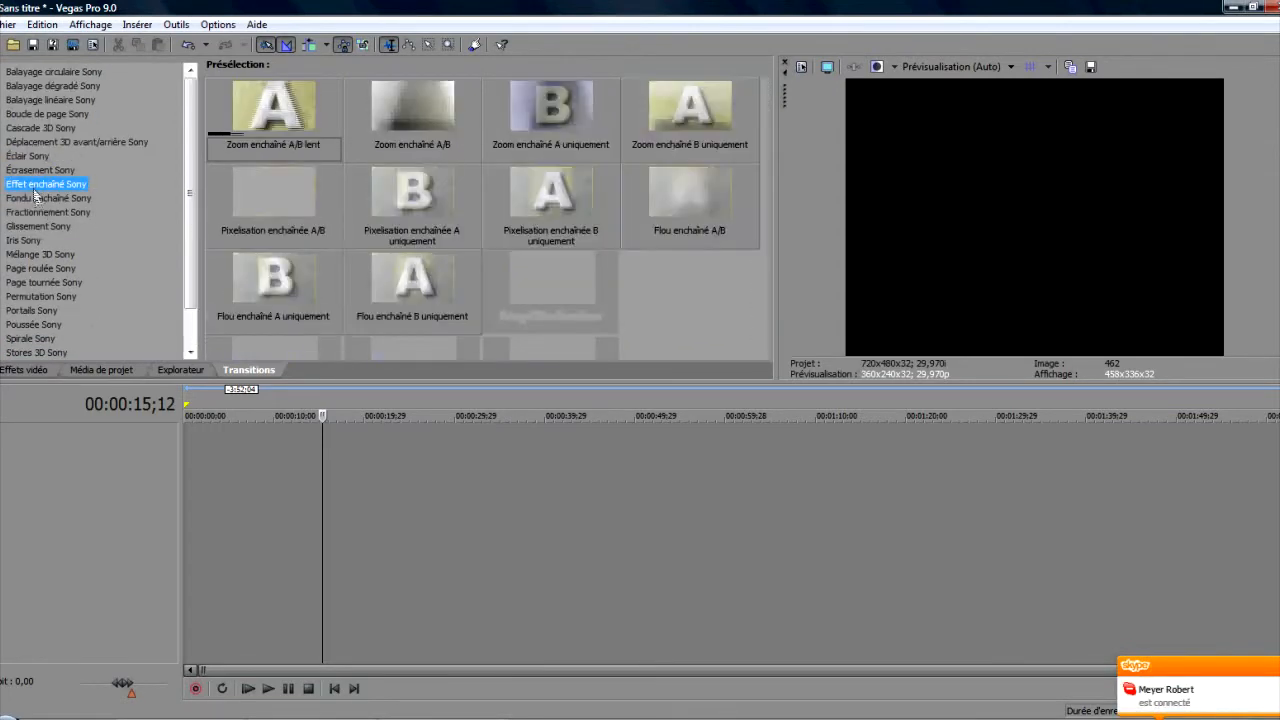
left_click(38, 198)
scroll(723, 213, "down", 1)
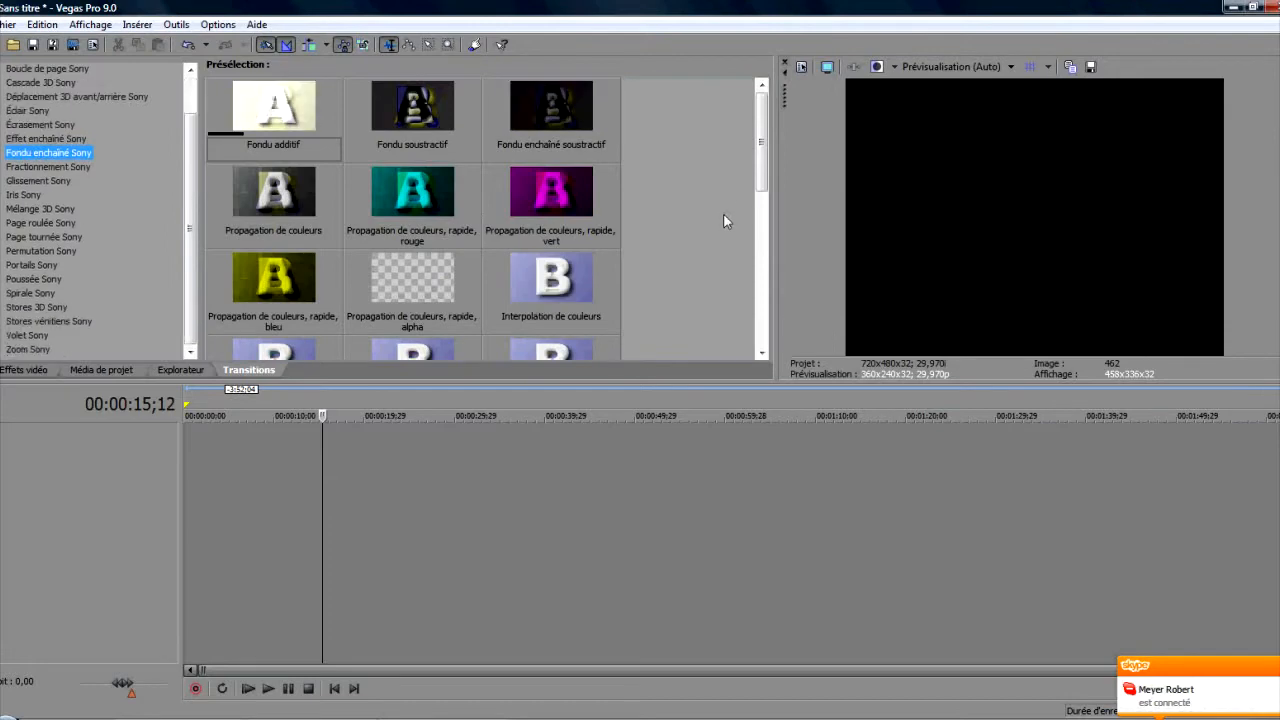
mouse_move(762, 164)
left_mouse_down()
mouse_move(765, 264)
mouse_move(765, 160)
left_mouse_up()
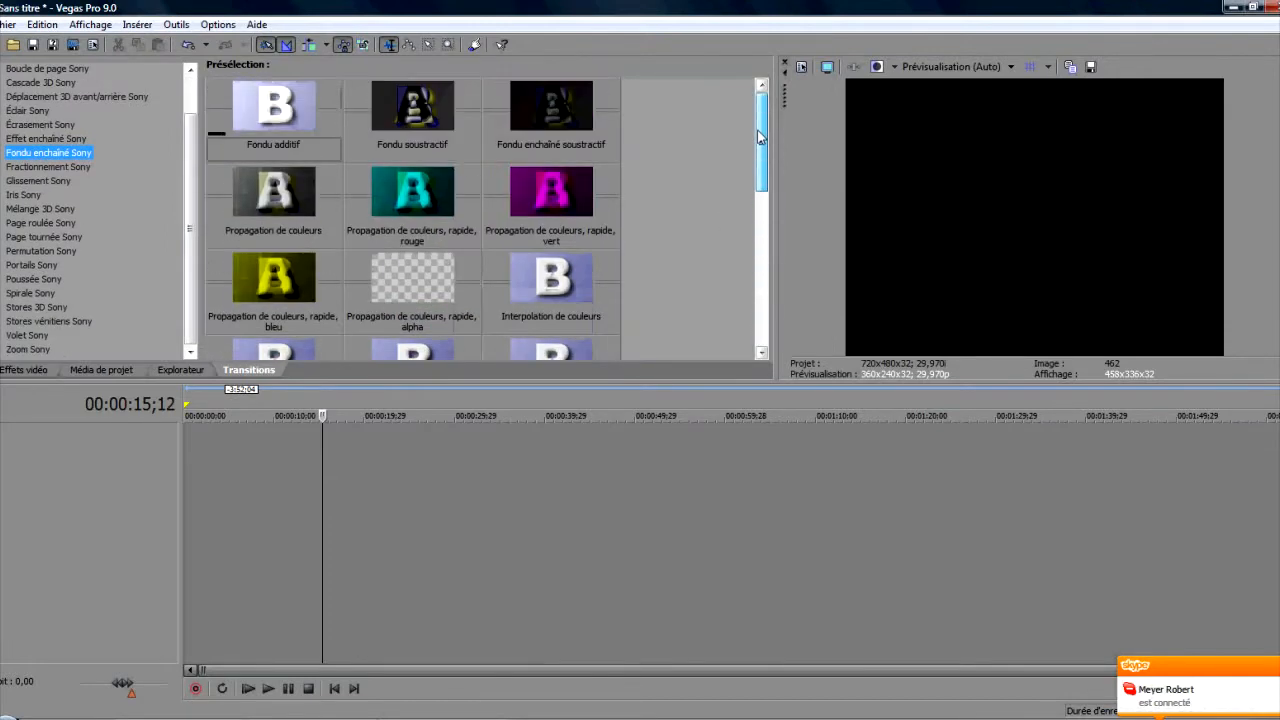
right_click(219, 447)
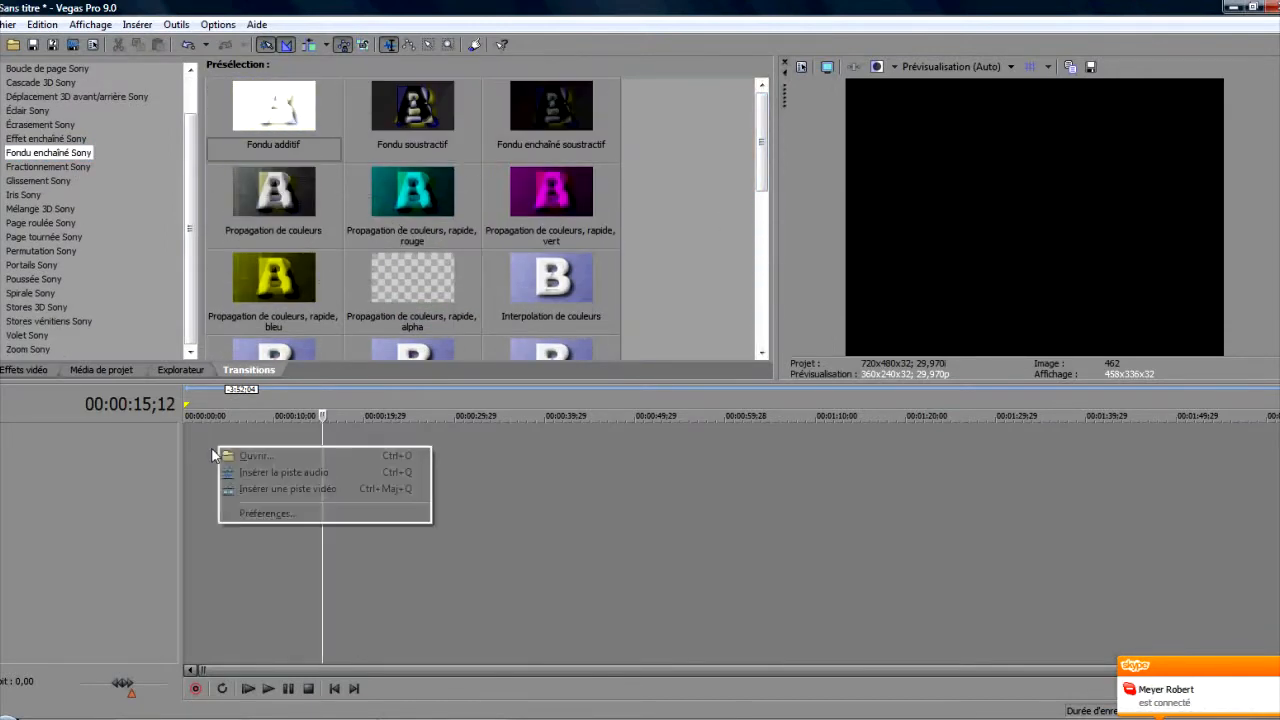
right_click(43, 448)
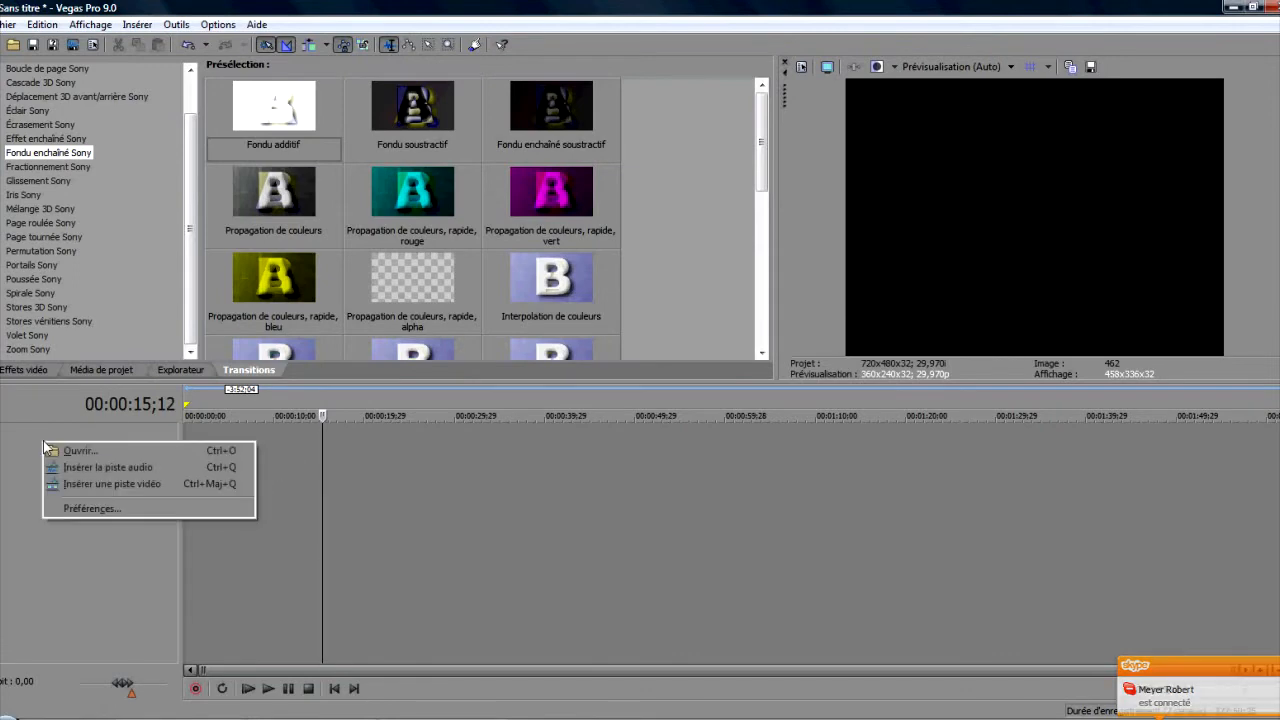
left_click(144, 488)
left_click(137, 24)
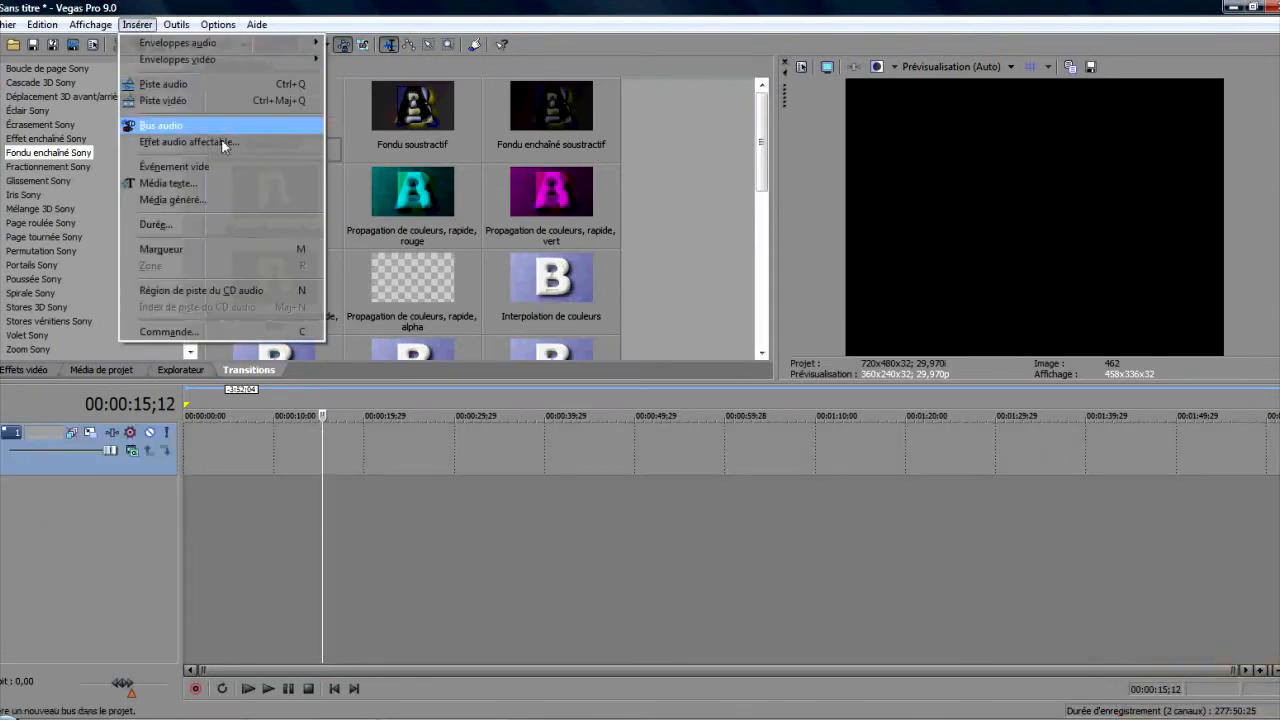
left_click(197, 180)
left_click_drag(490, 360, 777, 444)
key("Delete")
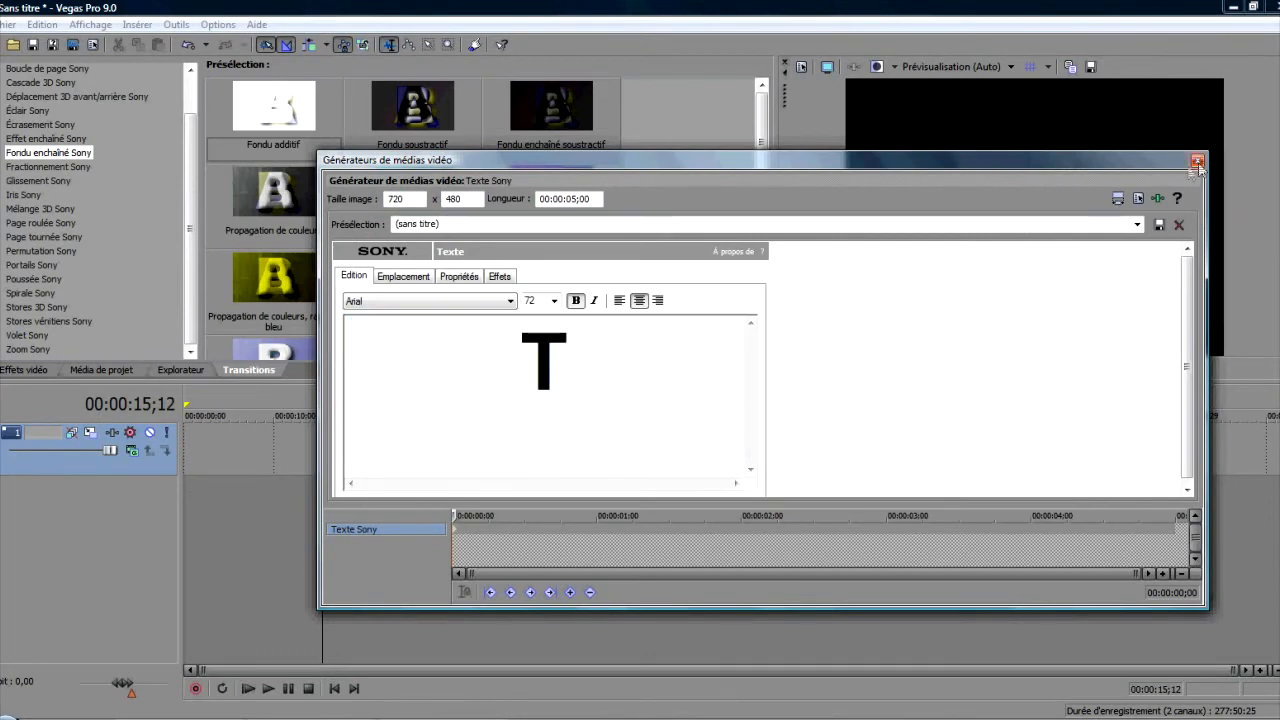
left_click(1198, 162)
left_click(86, 461)
key("Delete")
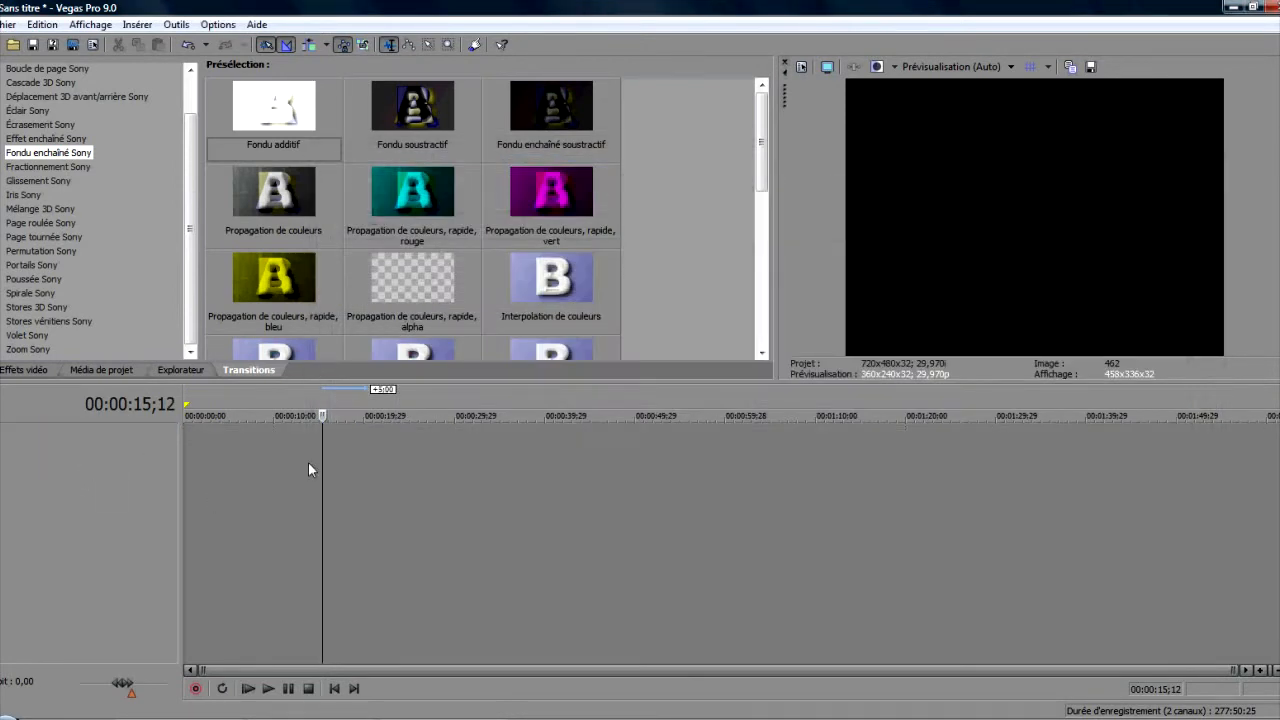
Step: Insert a new video track and add a text media event to it
right_click(81, 437)
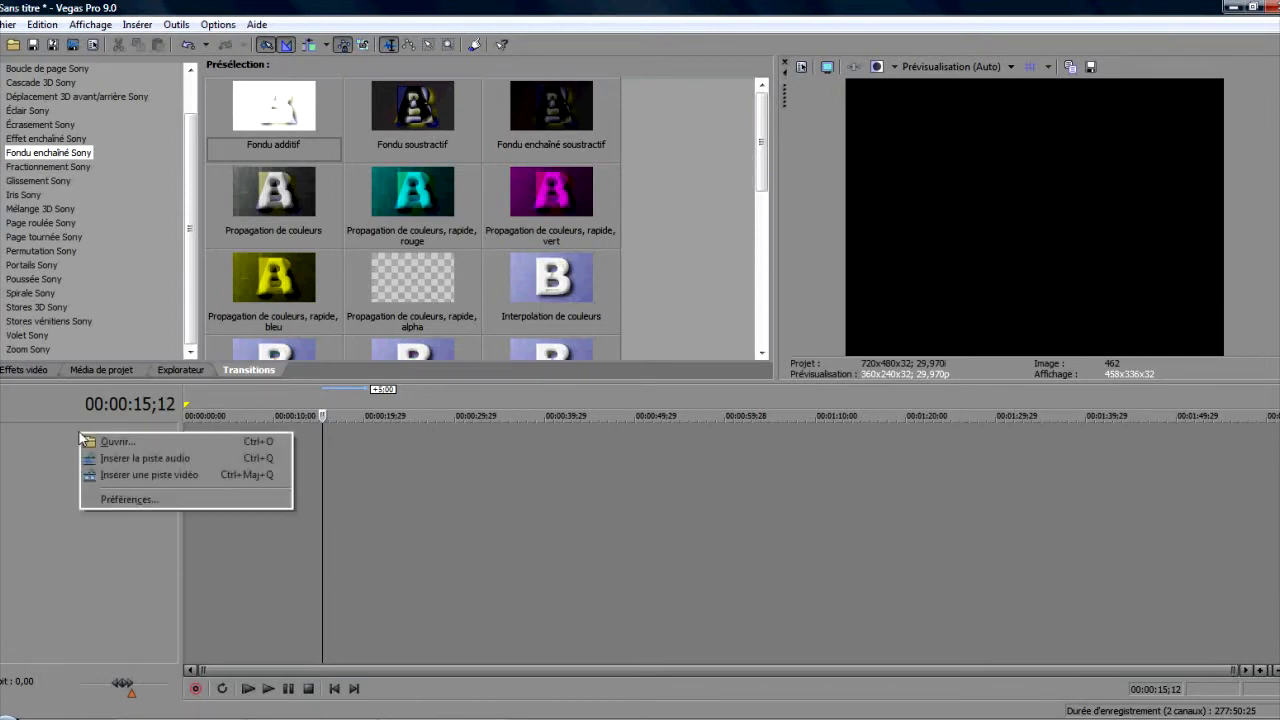
left_click(167, 474)
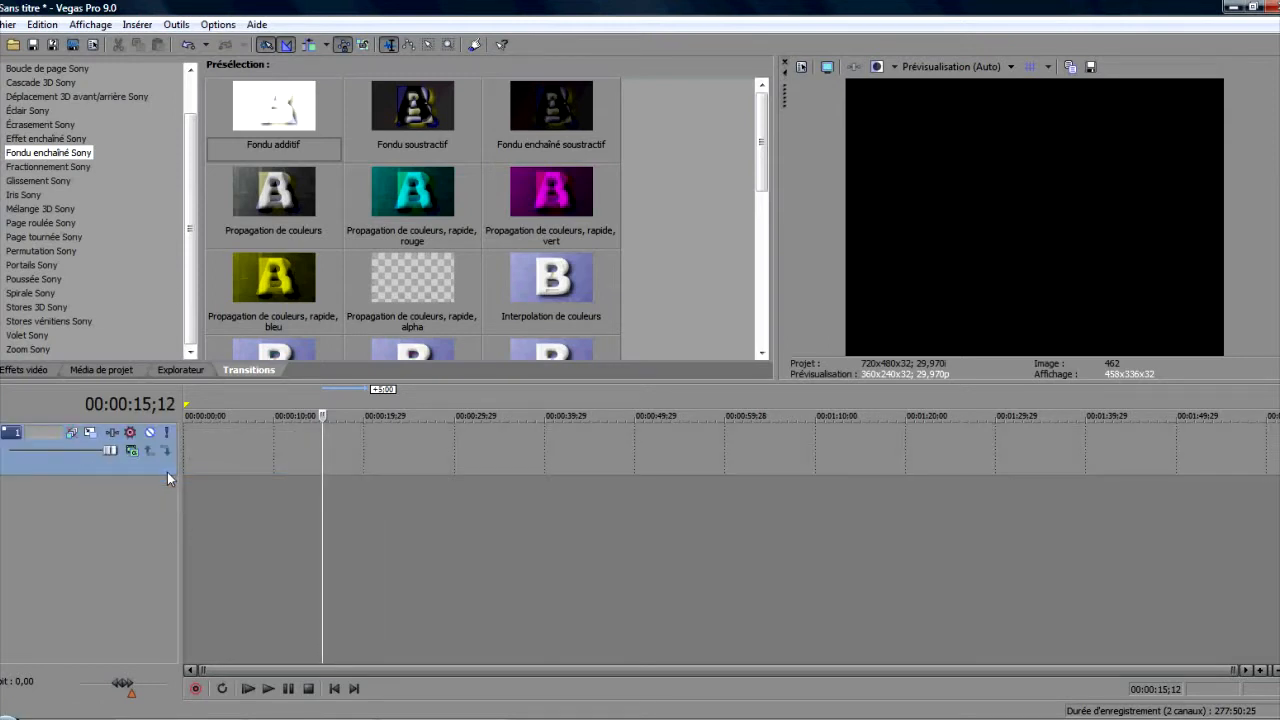
left_click(145, 27)
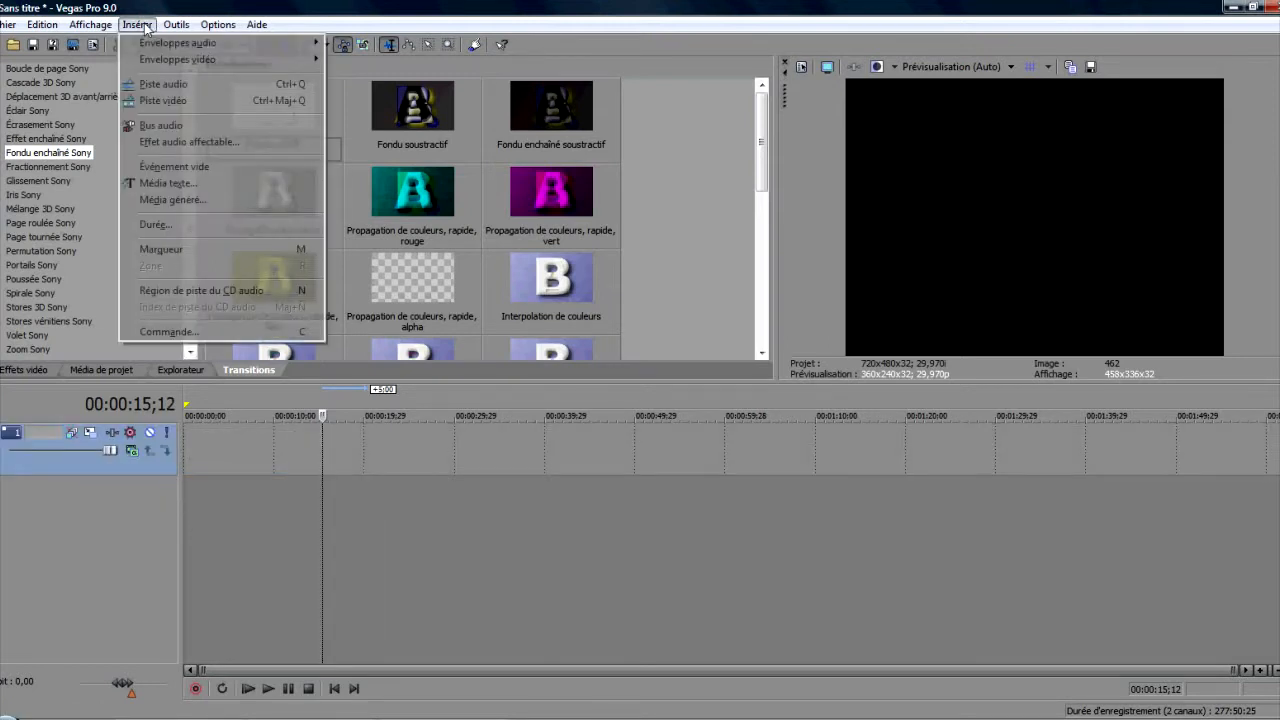
left_click(171, 183)
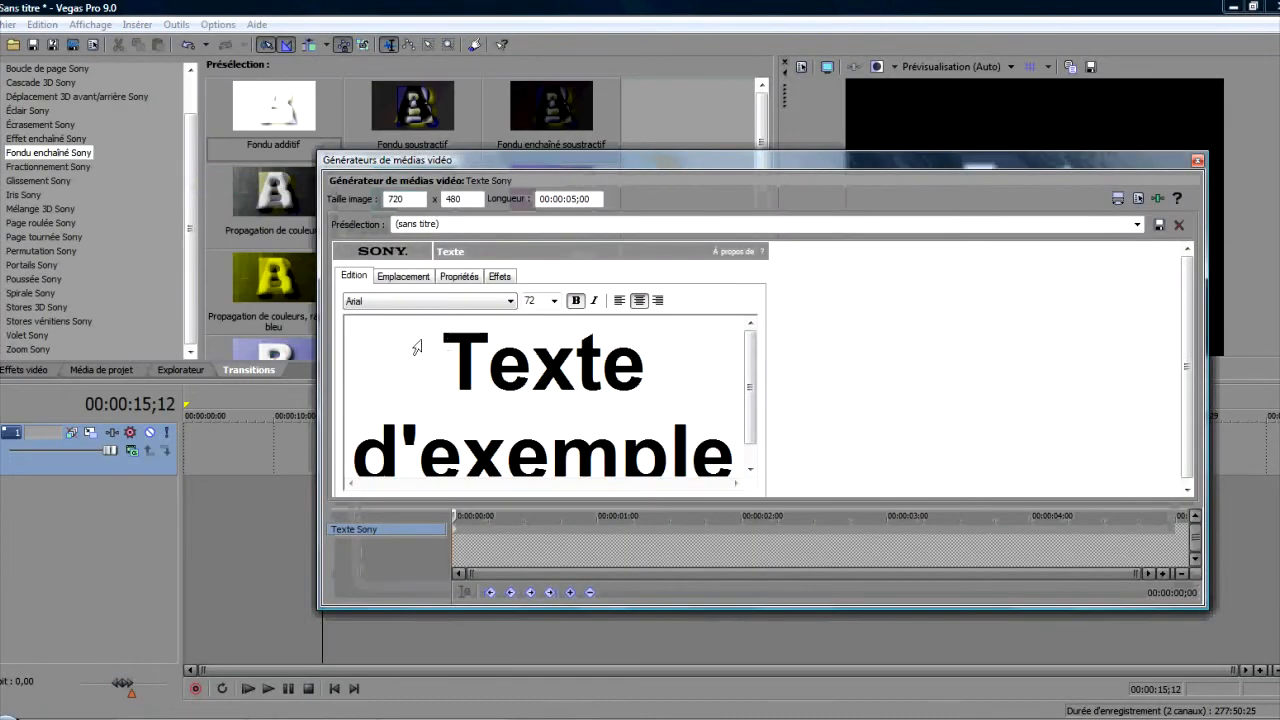
Step: Replace the sample text with "Lakuiss" and move the text event to the start of the timeline
left_click_drag(442, 362, 743, 456)
key("Delete")
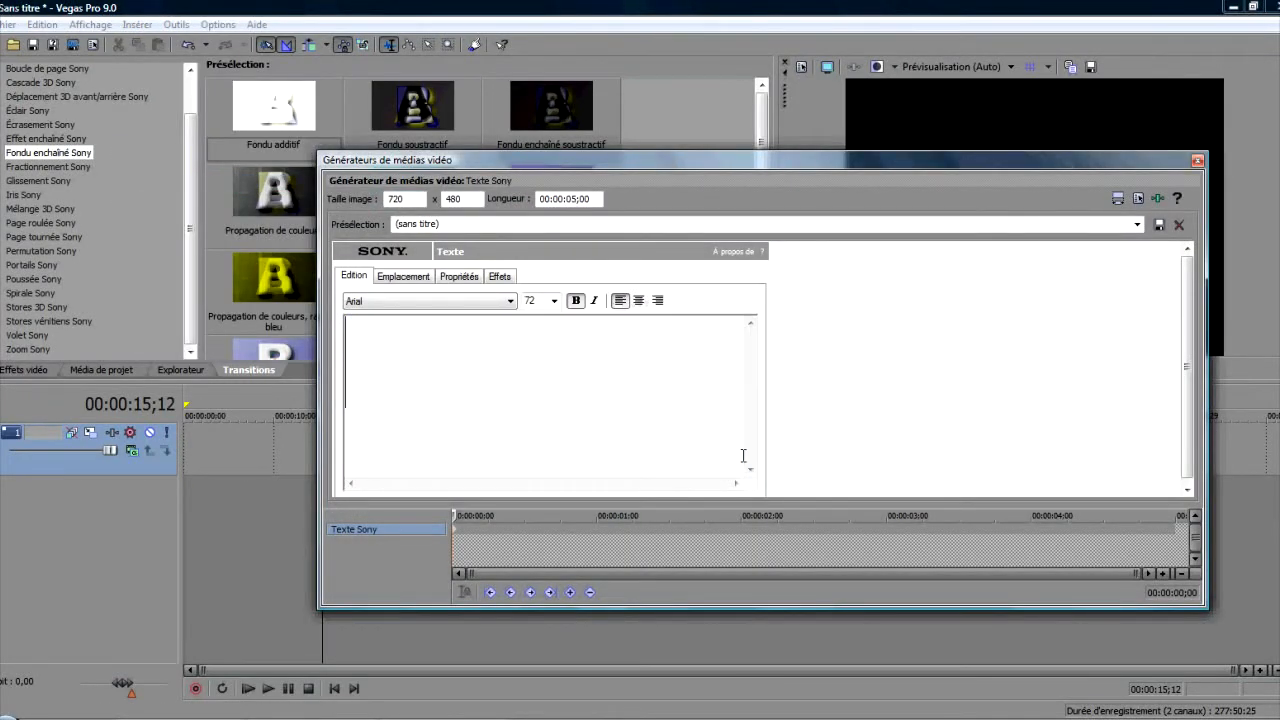
type("Lak")
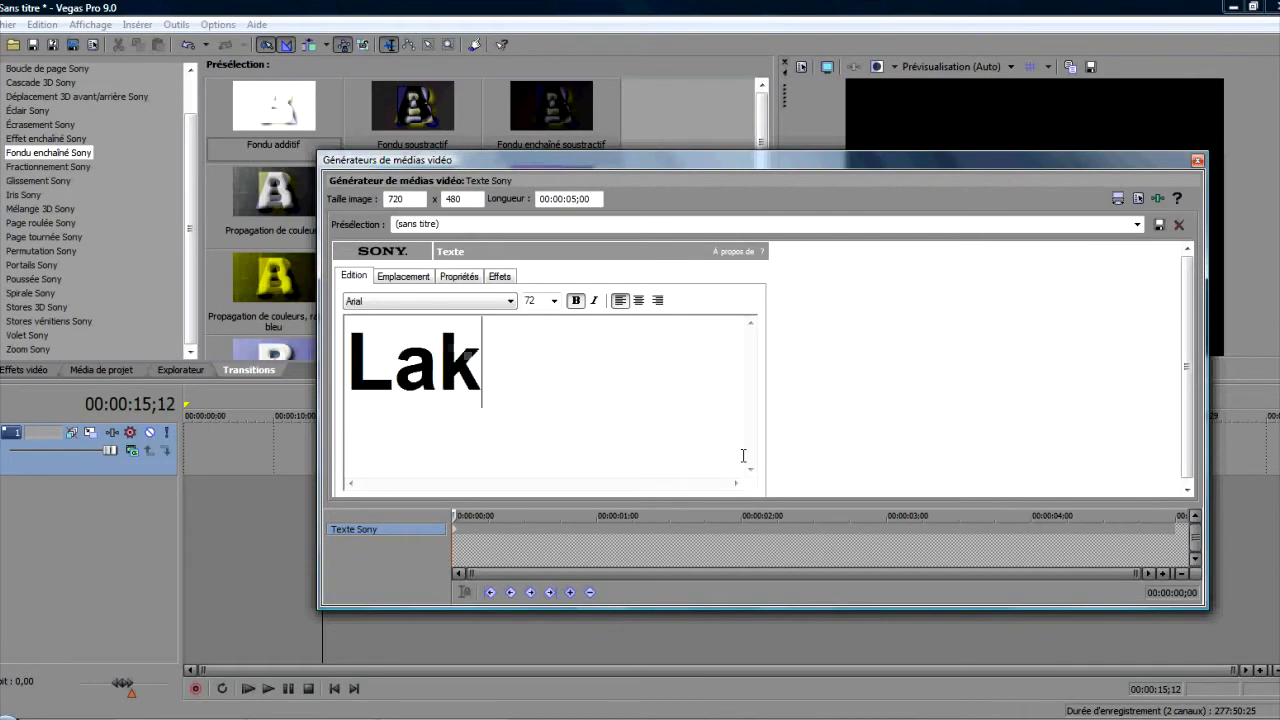
type("uiss")
key("Return")
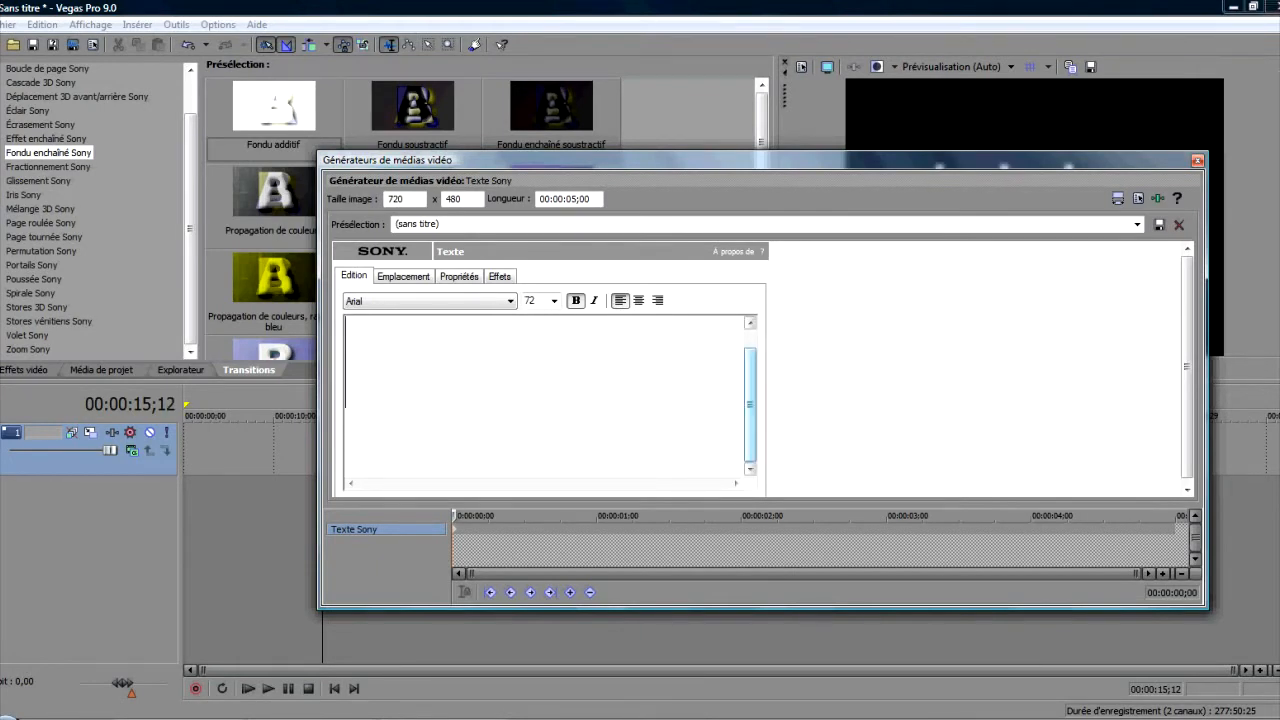
left_click(1197, 161)
left_click_drag(343, 454, 228, 459)
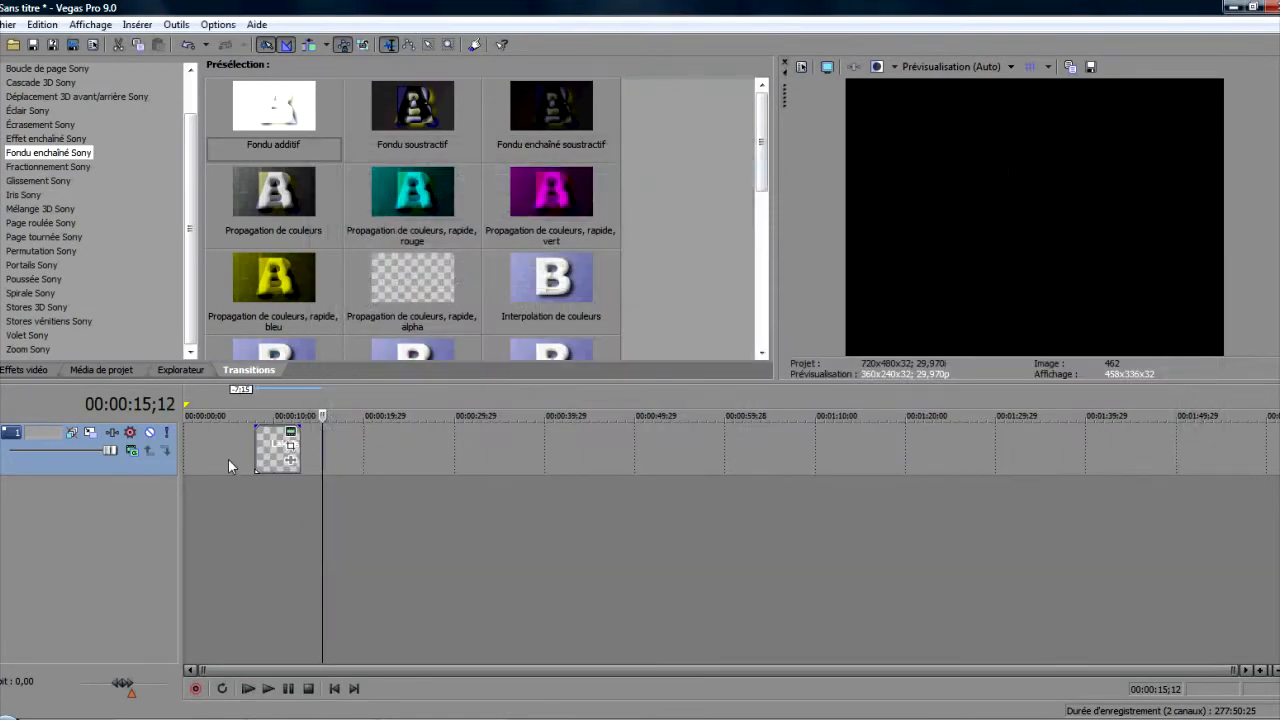
Step: Add a second text media event reading "974" and place it directly after the first text event
left_click(138, 24)
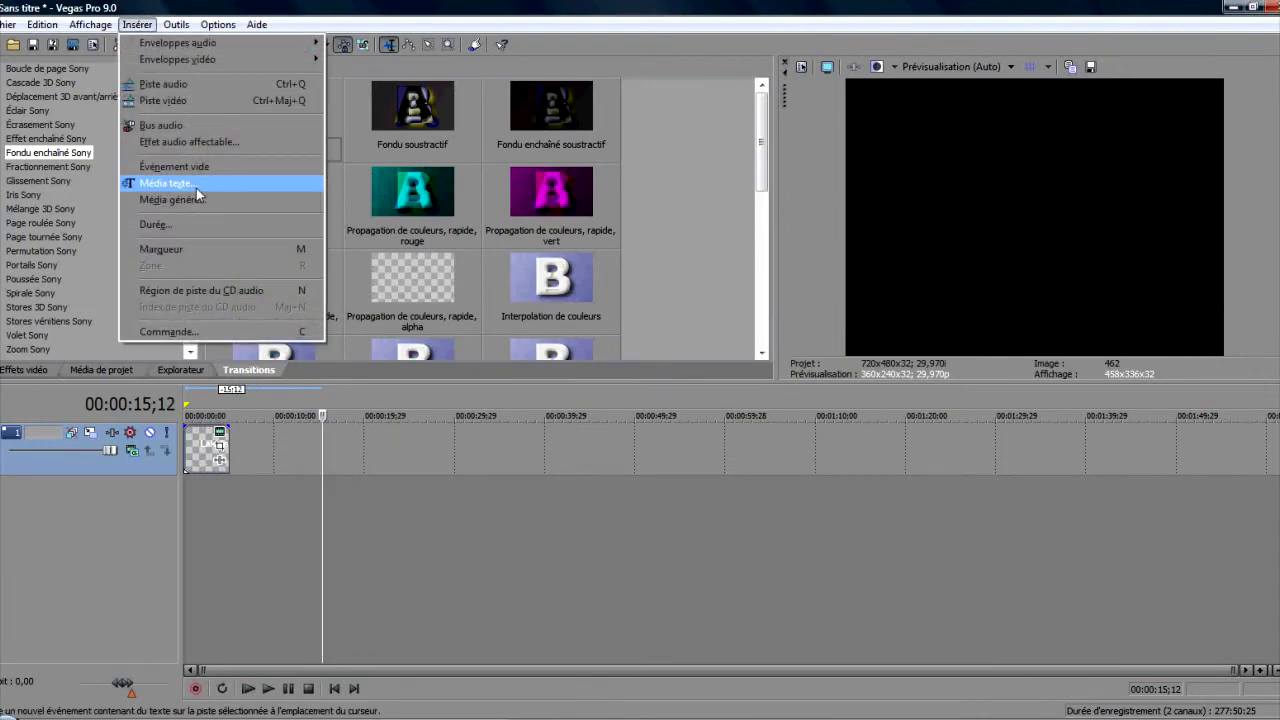
left_click(196, 186)
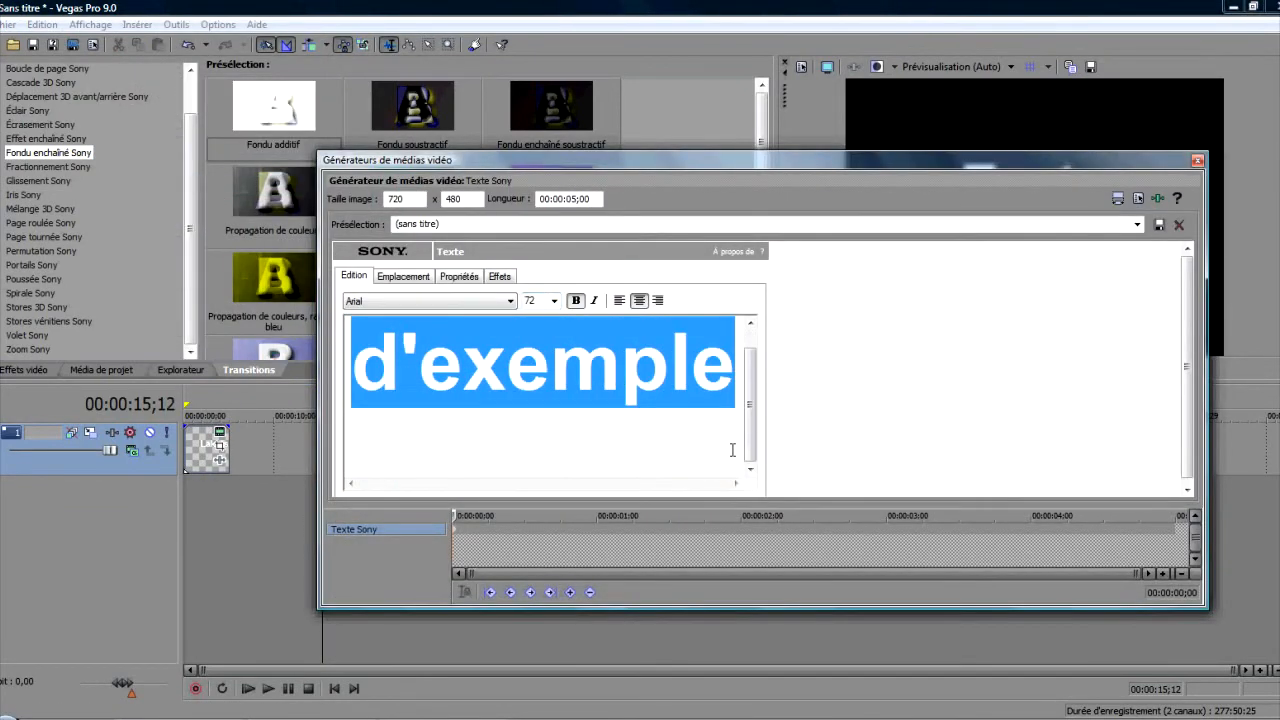
type("97")
key("BackSpace")
key("BackSpace")
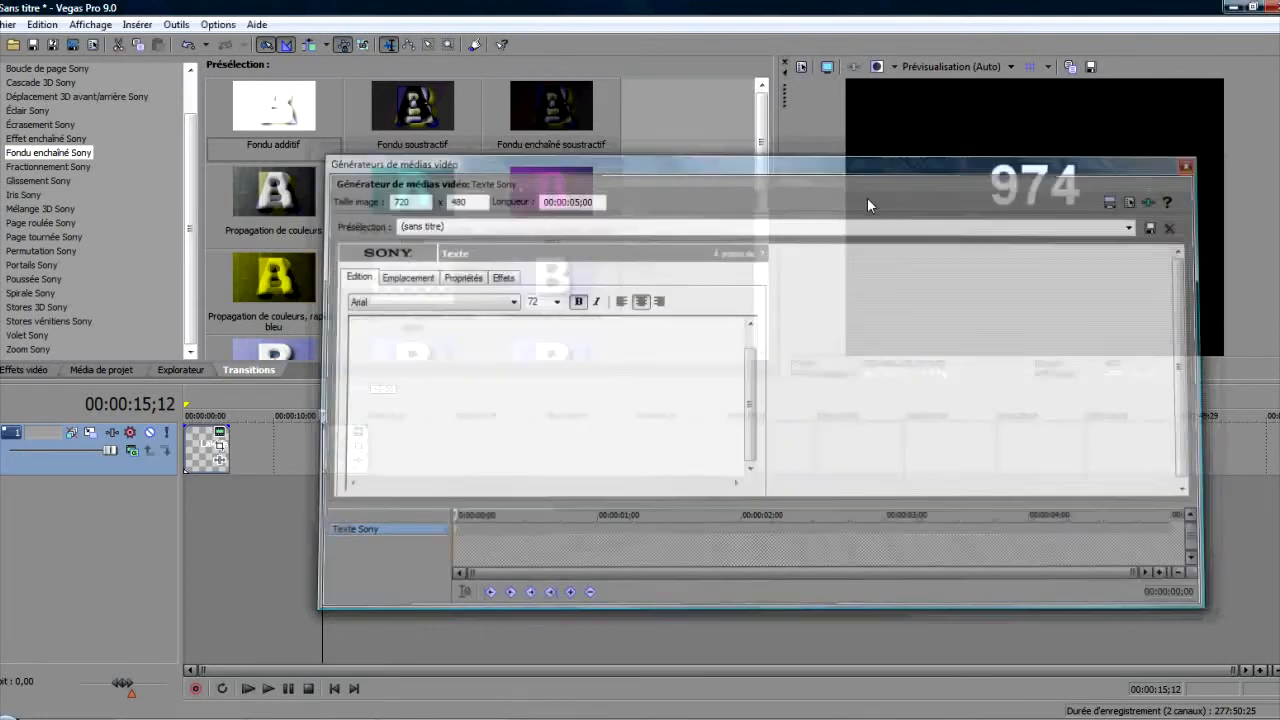
left_click(1197, 160)
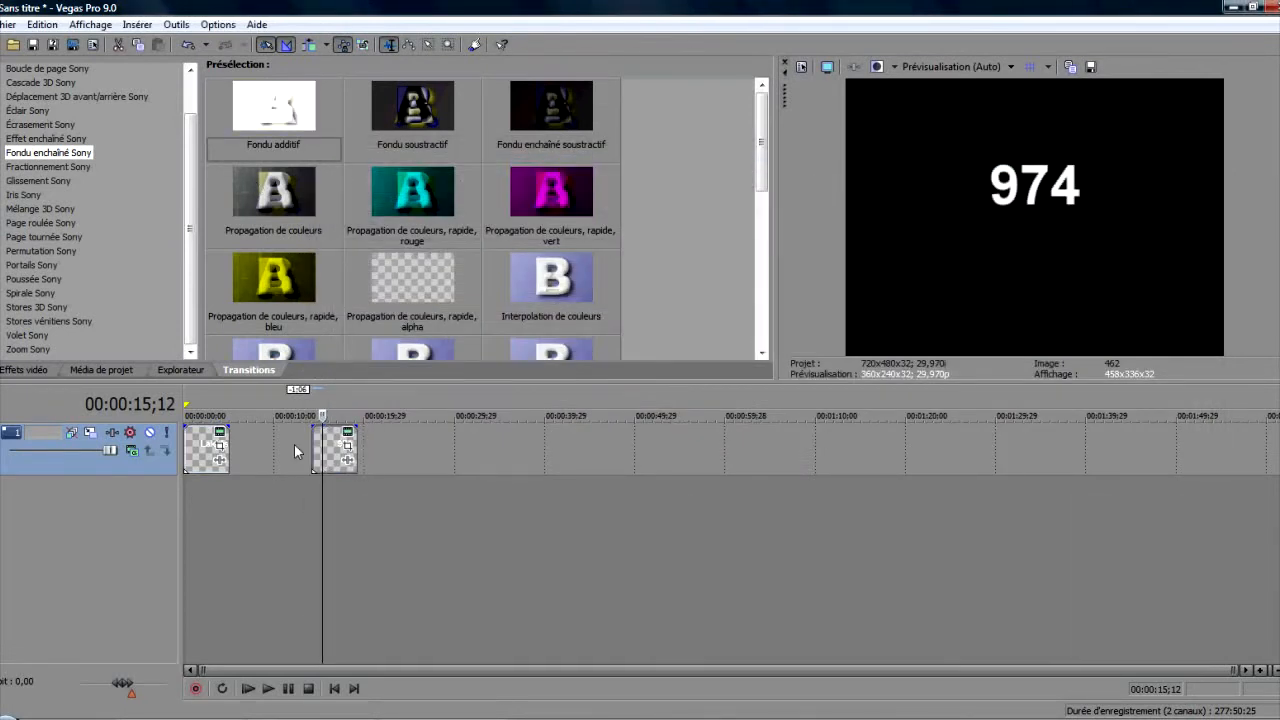
left_click_drag(345, 455, 252, 455)
Step: Preview the cut between the two text events, starting playback from within the first one
left_click(212, 440)
key("space")
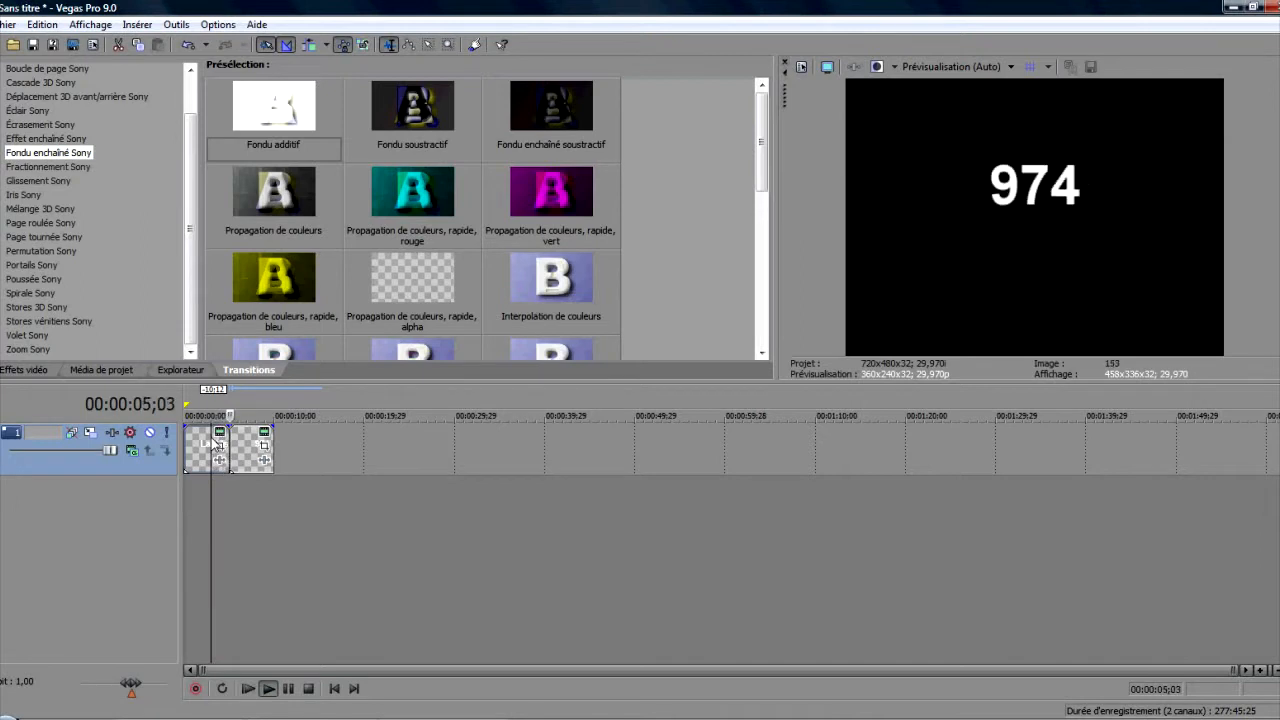
key("space")
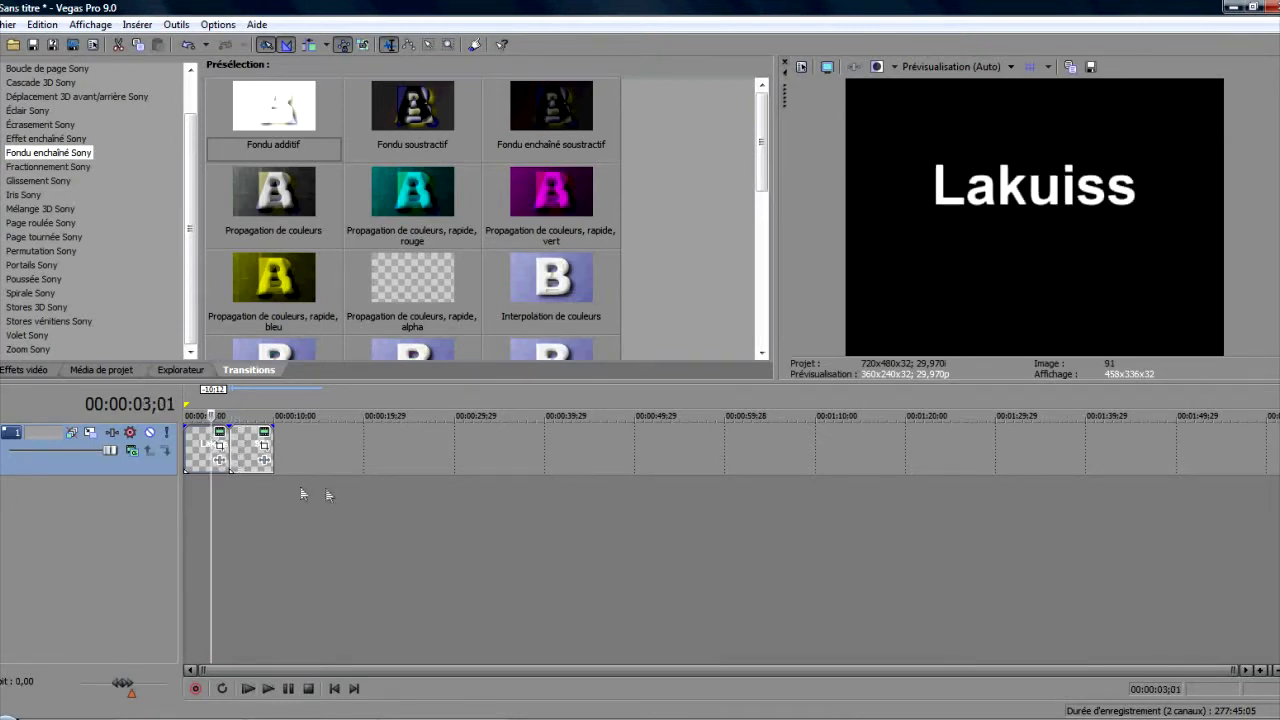
left_click_drag(212, 415, 199, 415)
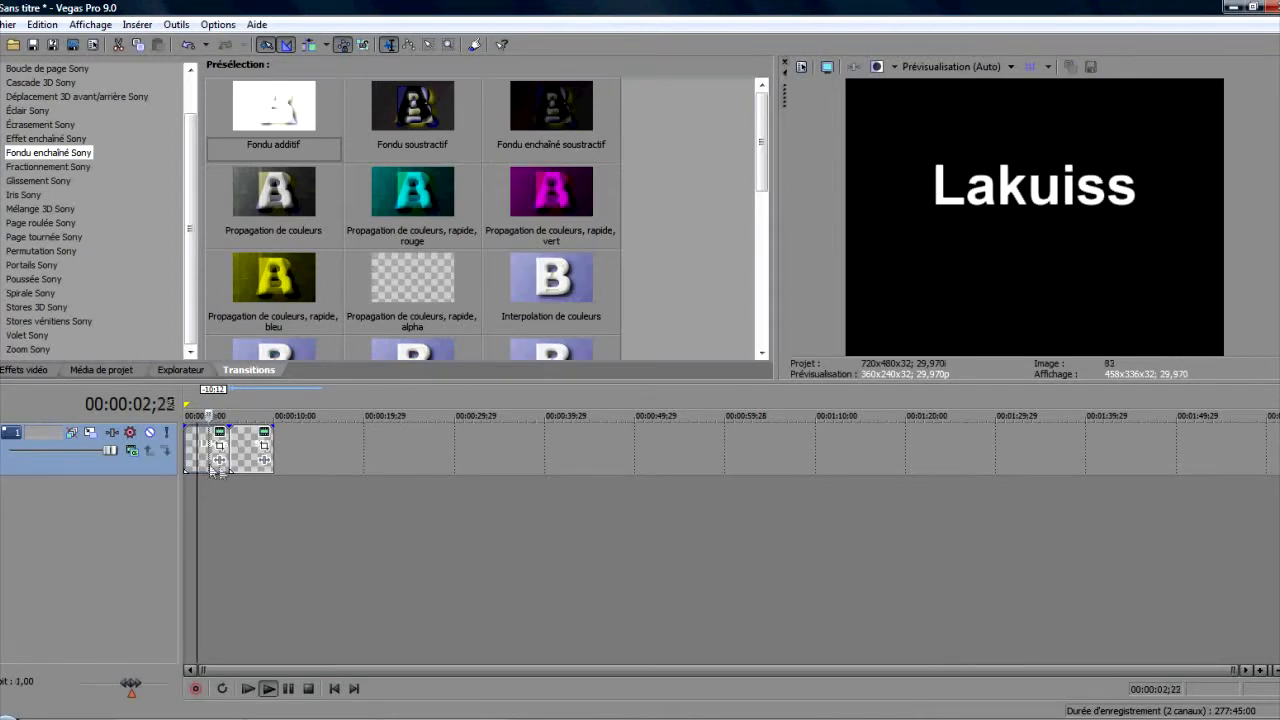
key("space")
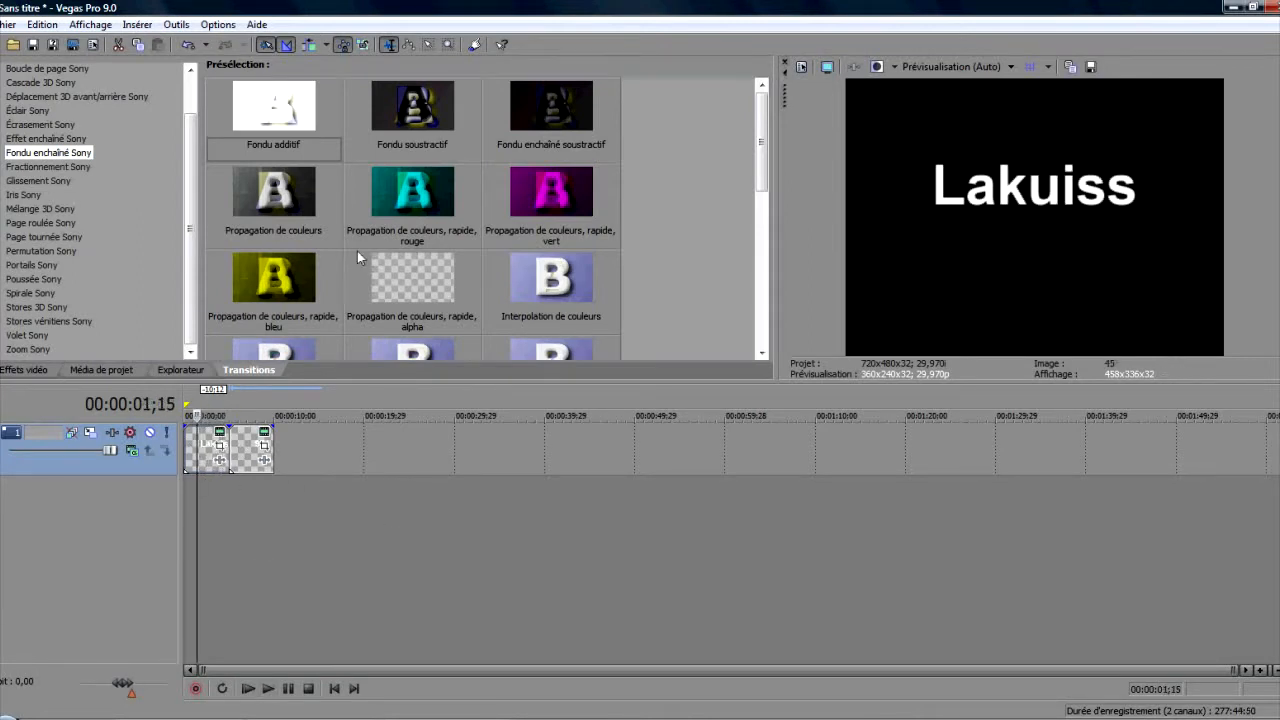
Step: Examine the presets of transitions such as Mélange 3D, Page tournée, Poussée, Stores vénitiens, Volet, Zoom and Permutation
left_click(30, 208)
left_click(44, 237)
left_click(54, 279)
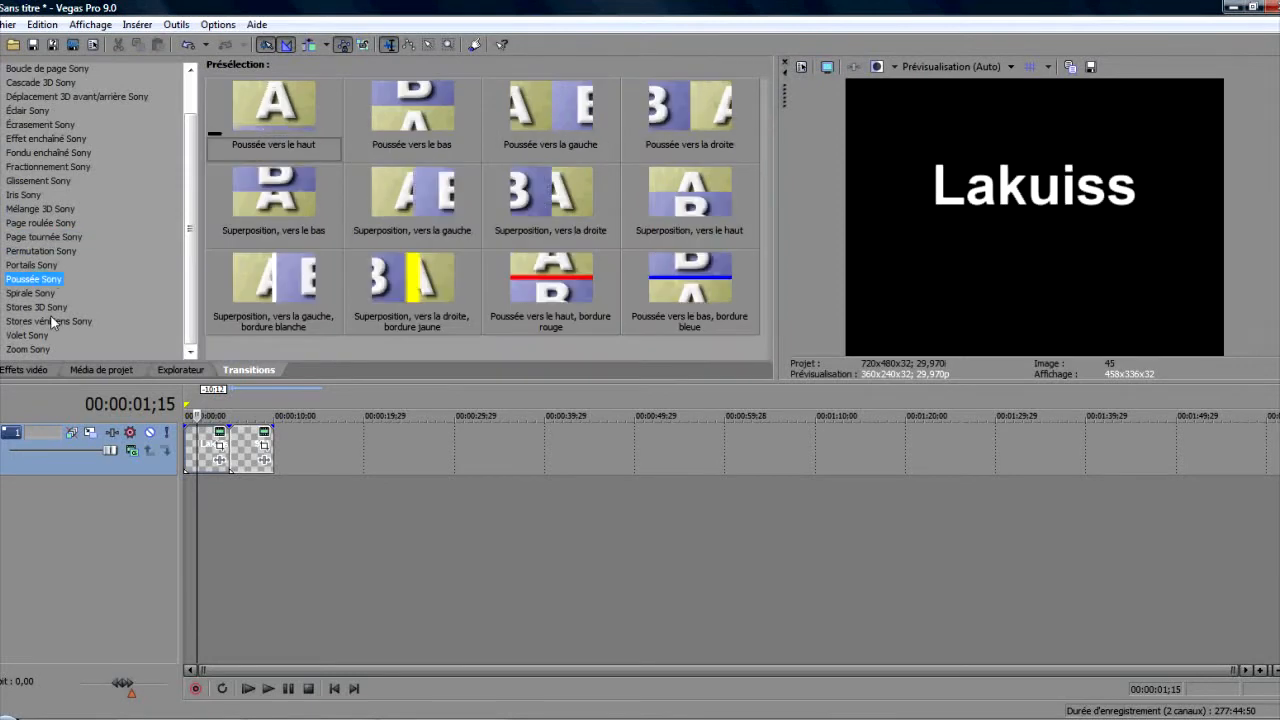
left_click(50, 321)
left_click(42, 336)
left_click(38, 349)
left_click(36, 279)
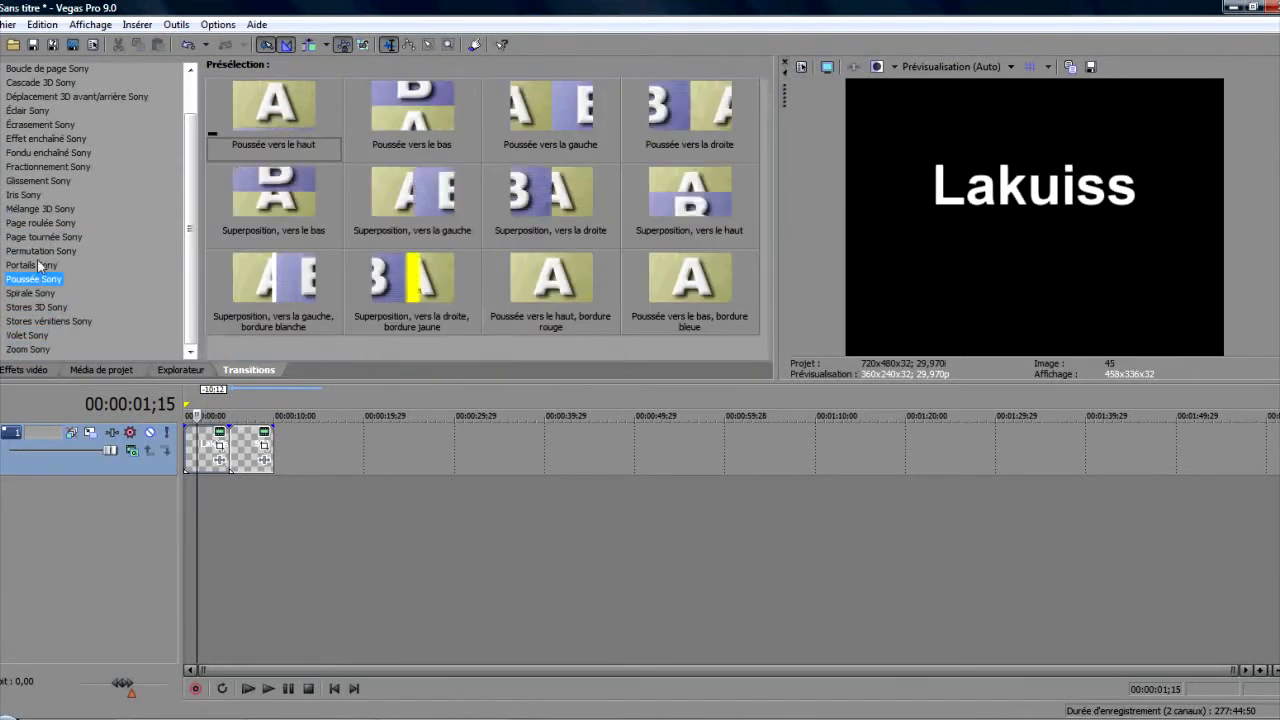
left_click(38, 251)
Step: Apply the Iris transition preset "Cercle, sortant, bordure blanche" between the two text events
left_click(26, 194)
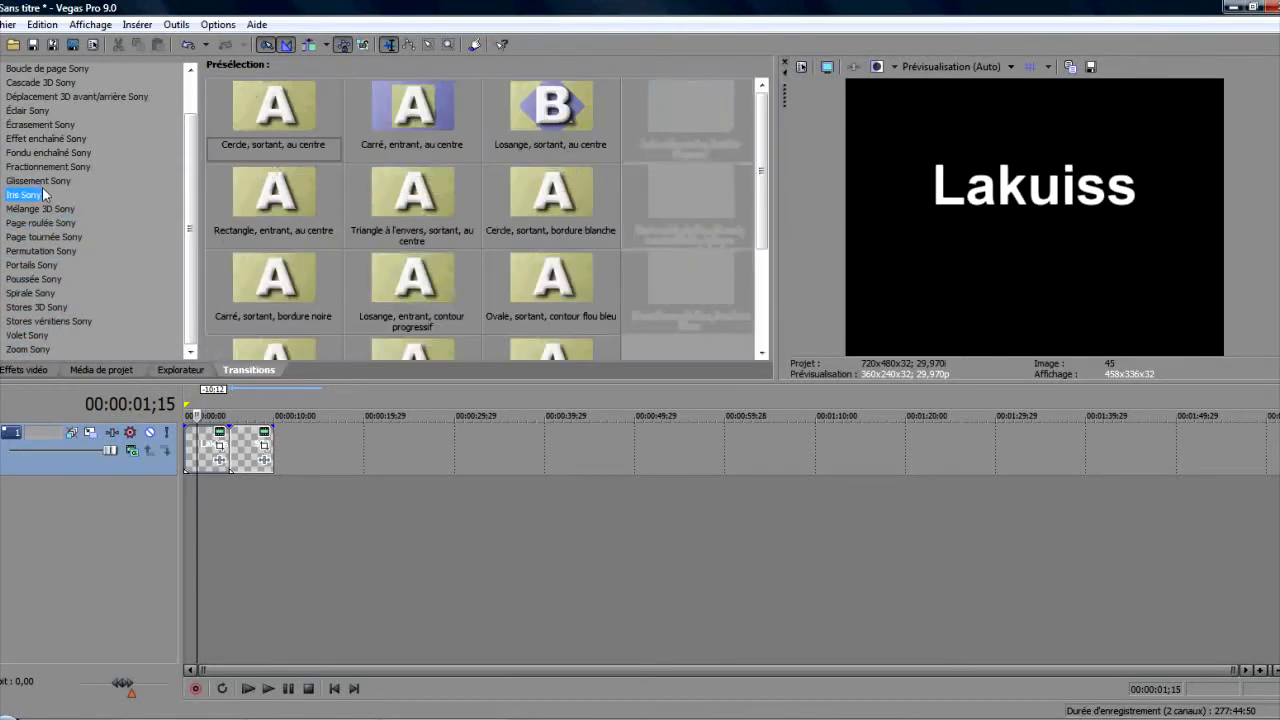
left_click(569, 187)
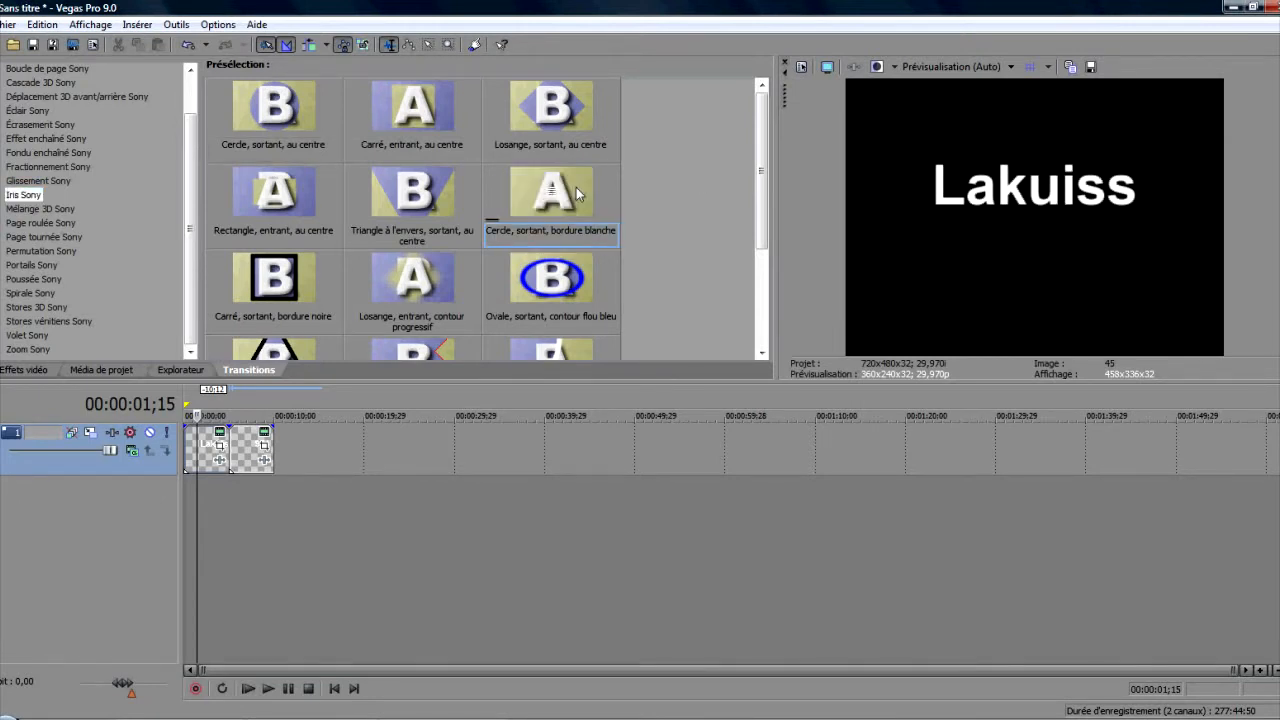
left_click_drag(576, 187, 319, 352)
left_click_drag(233, 418, 232, 460)
left_click_drag(232, 460, 231, 459)
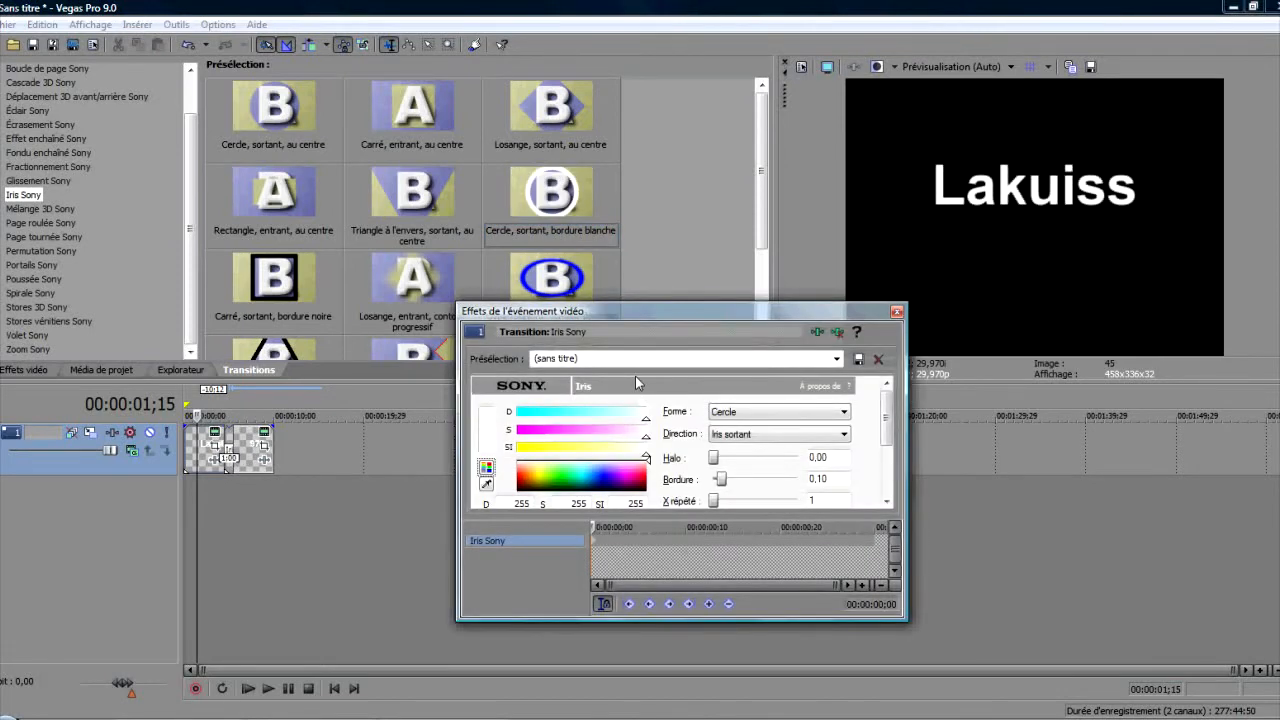
Step: Set the D colour value of the Iris transition to 253
left_click_drag(677, 311, 783, 233)
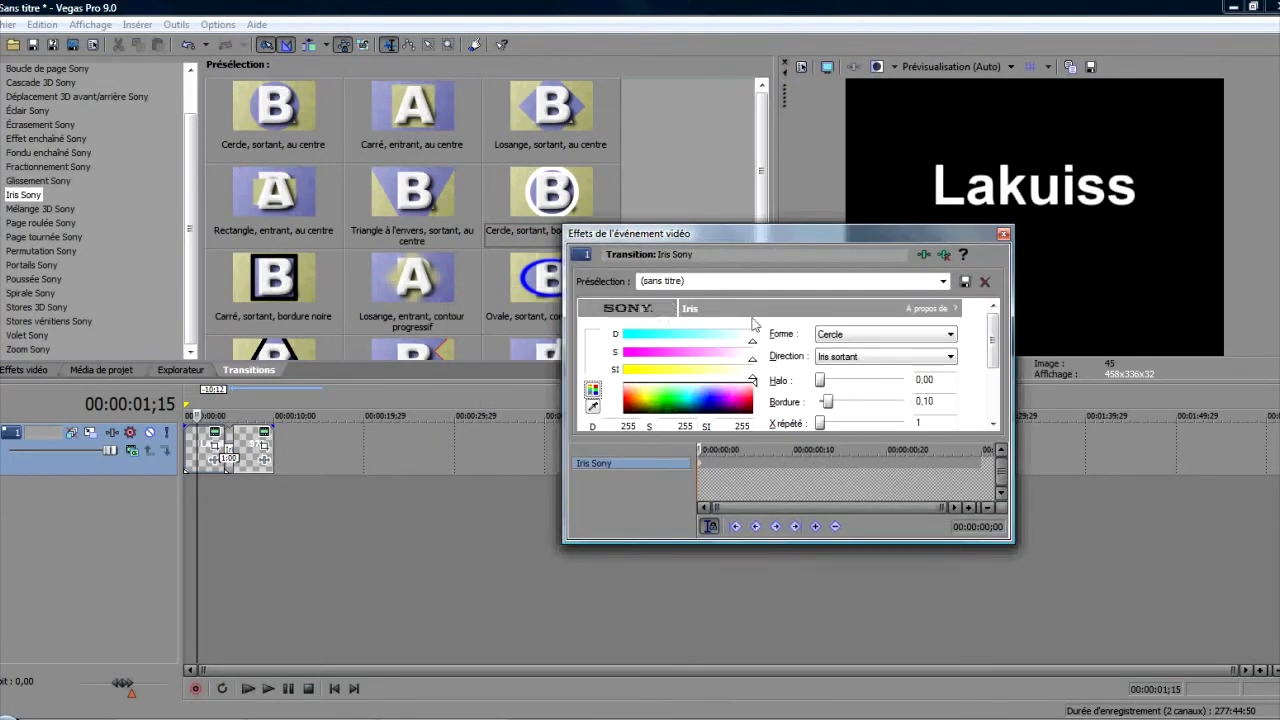
mouse_move(752, 342)
left_mouse_down()
mouse_move(660, 341)
mouse_move(759, 332)
mouse_move(640, 356)
mouse_move(745, 345)
left_mouse_up()
left_click(750, 340)
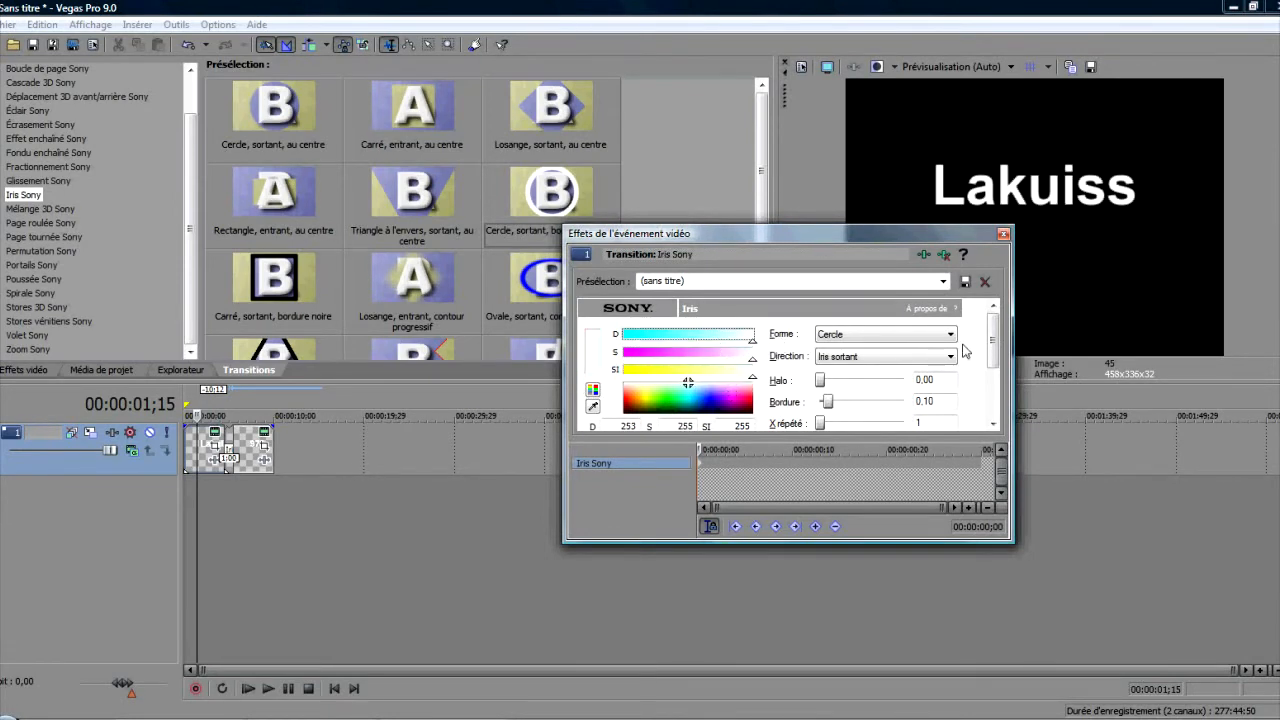
Step: Try the Rectangle shape for the Iris transition, restore Cercle and close the transition settings
left_click(910, 335)
left_click(875, 381)
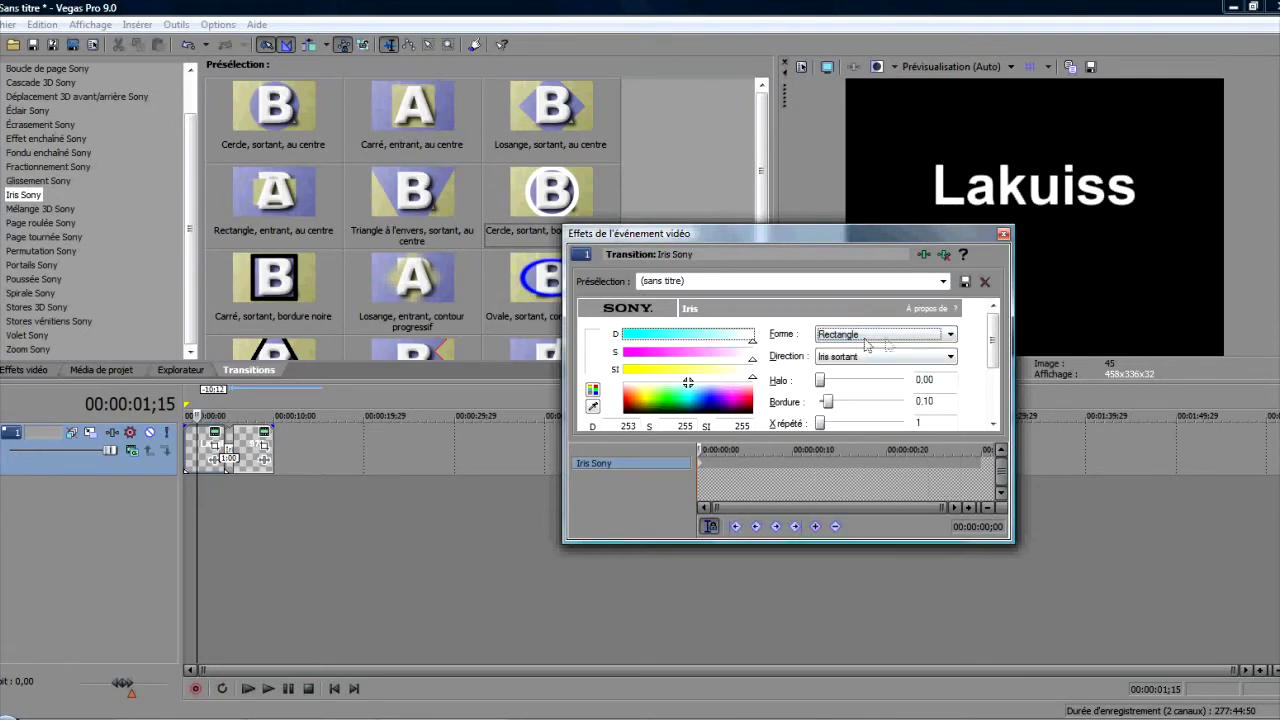
left_click(950, 334)
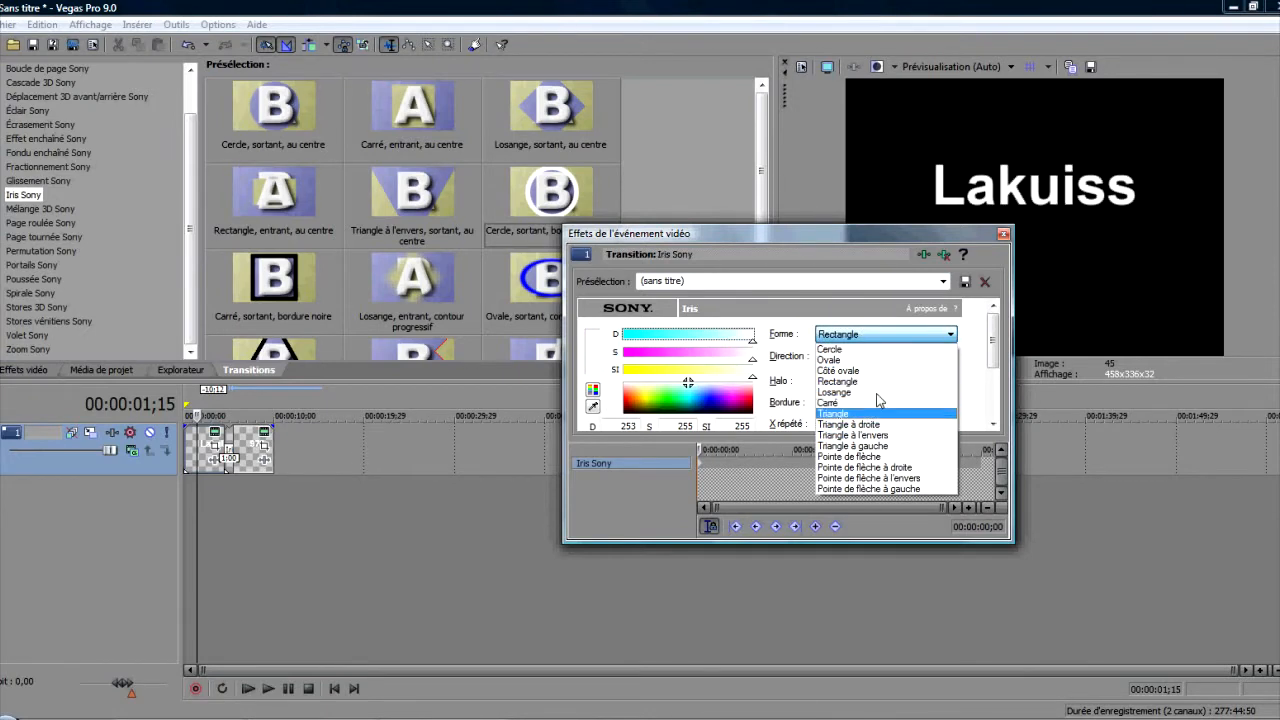
left_click(855, 350)
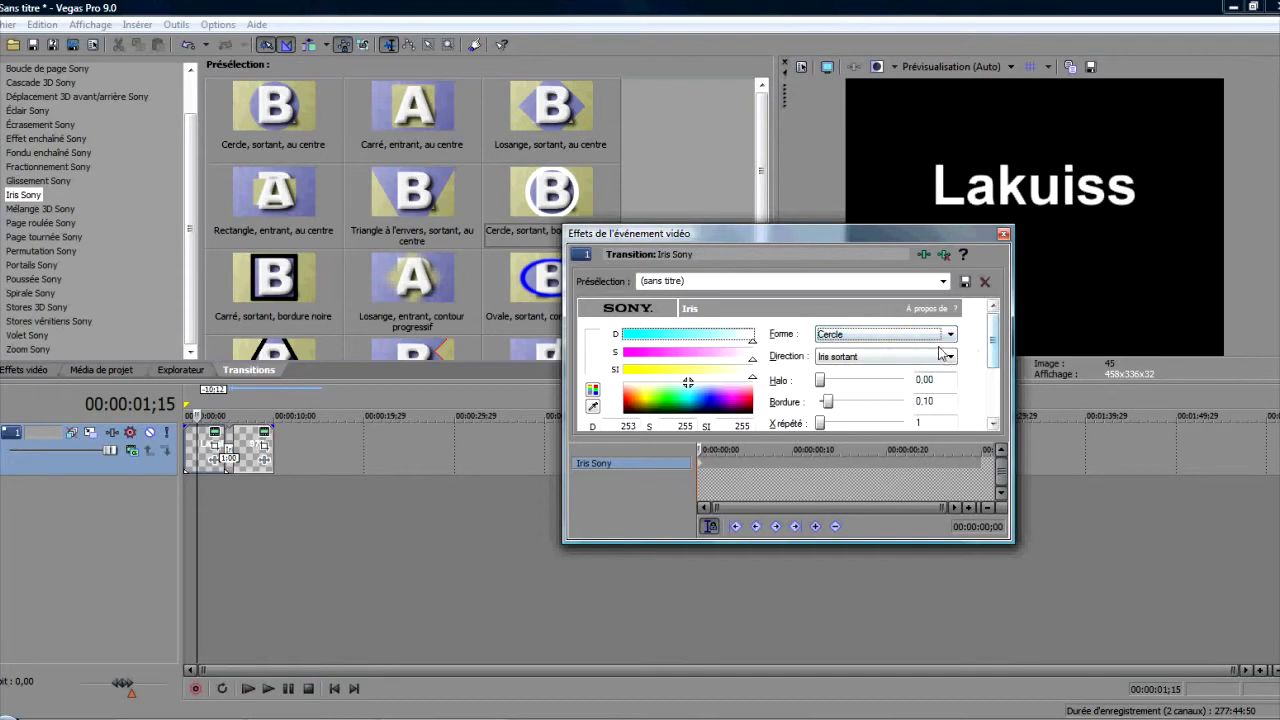
left_click(1003, 234)
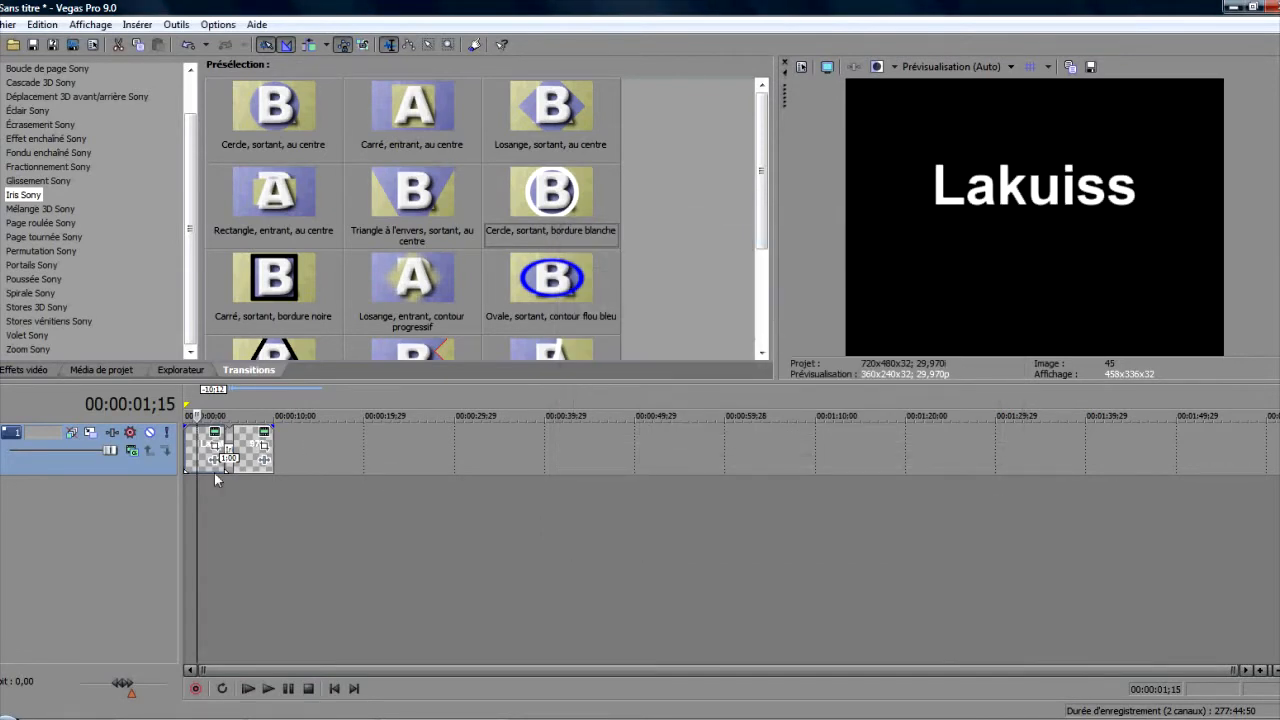
Step: Preview the Iris transition between the two text events and move the playback cursor to about 00:00:02;14
key("space")
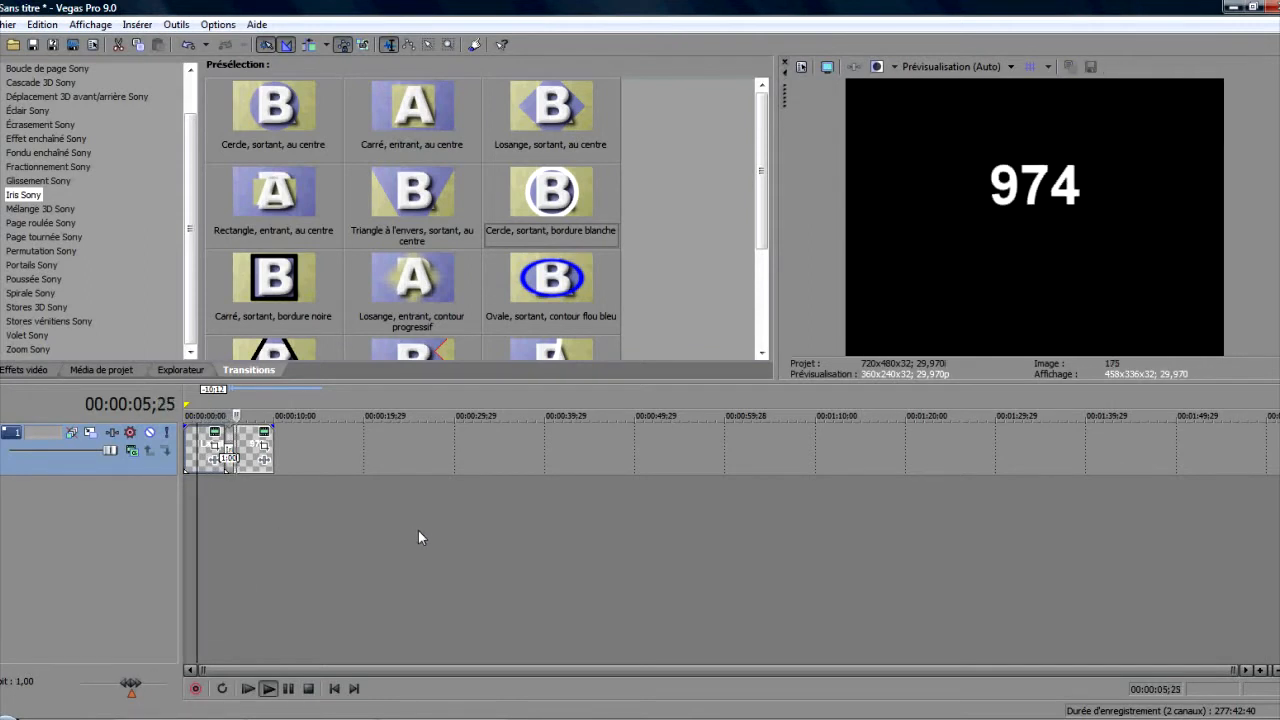
mouse_move(198, 415)
left_mouse_down()
mouse_move(237, 415)
mouse_move(206, 415)
left_mouse_up()
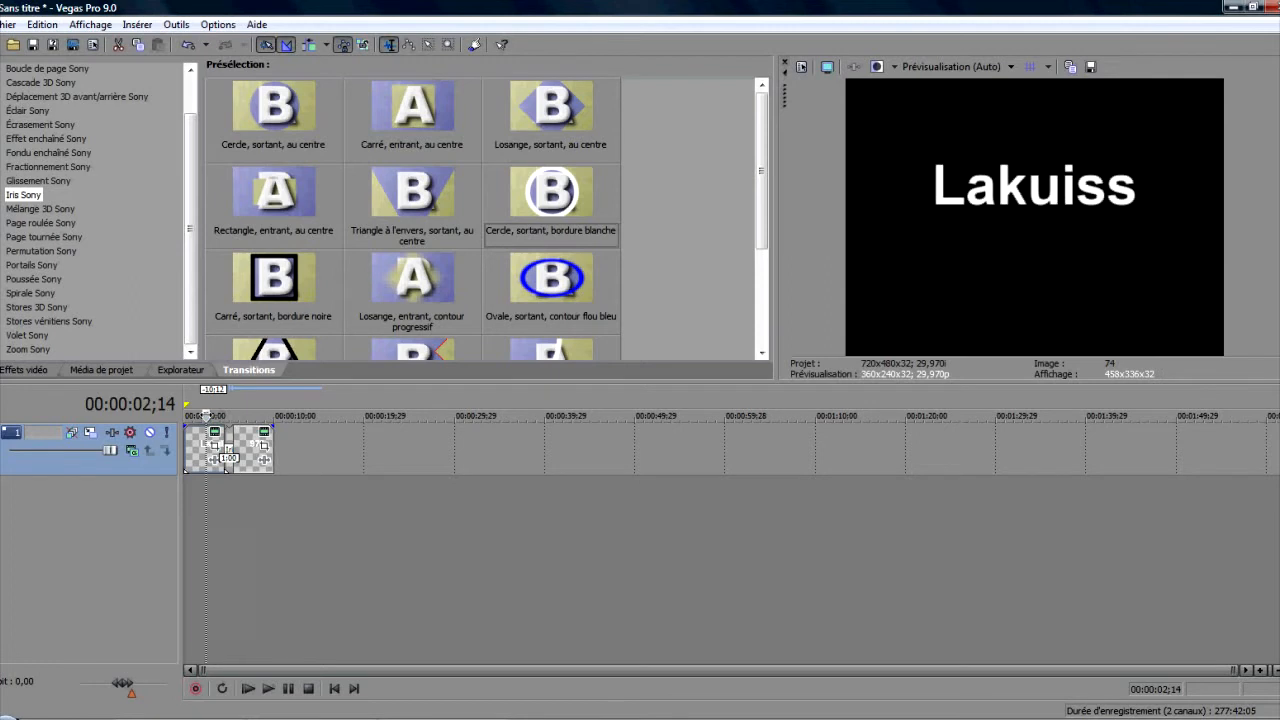
Step: Start and stop timeline playback several times, with the playback cursor moved to about 00:00:20;25 in between
key("space")
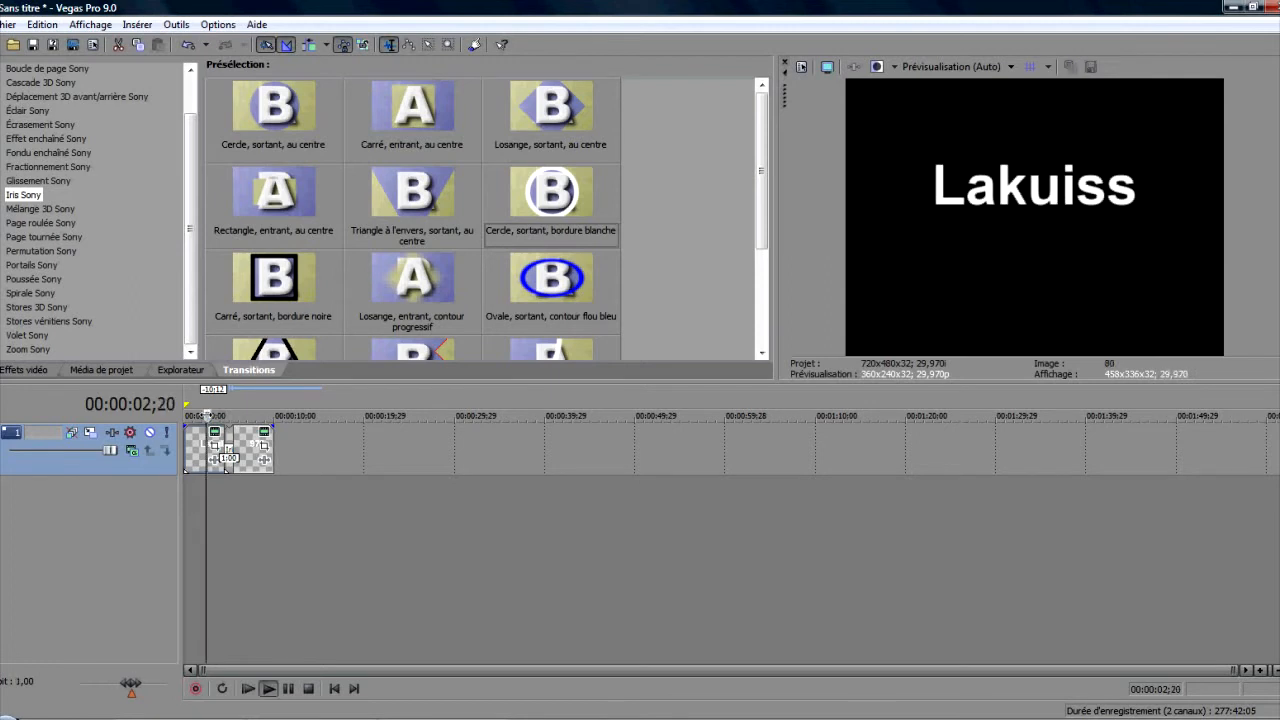
key("space")
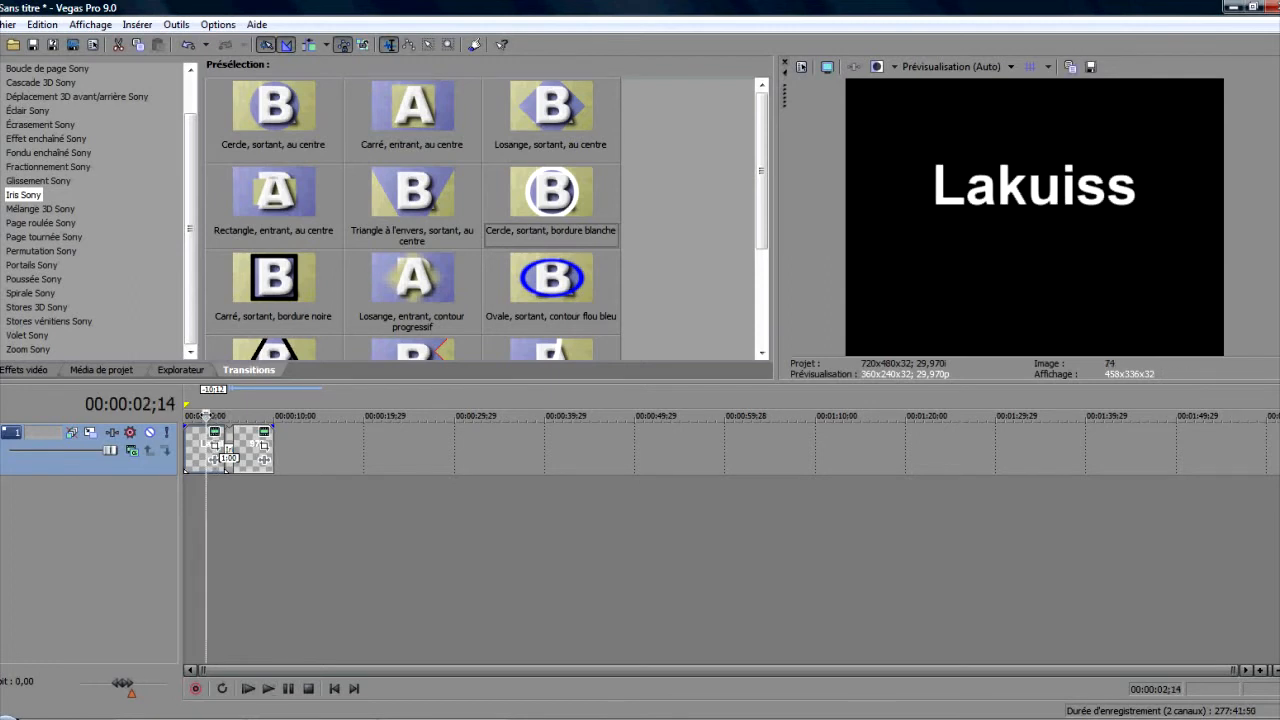
key("space")
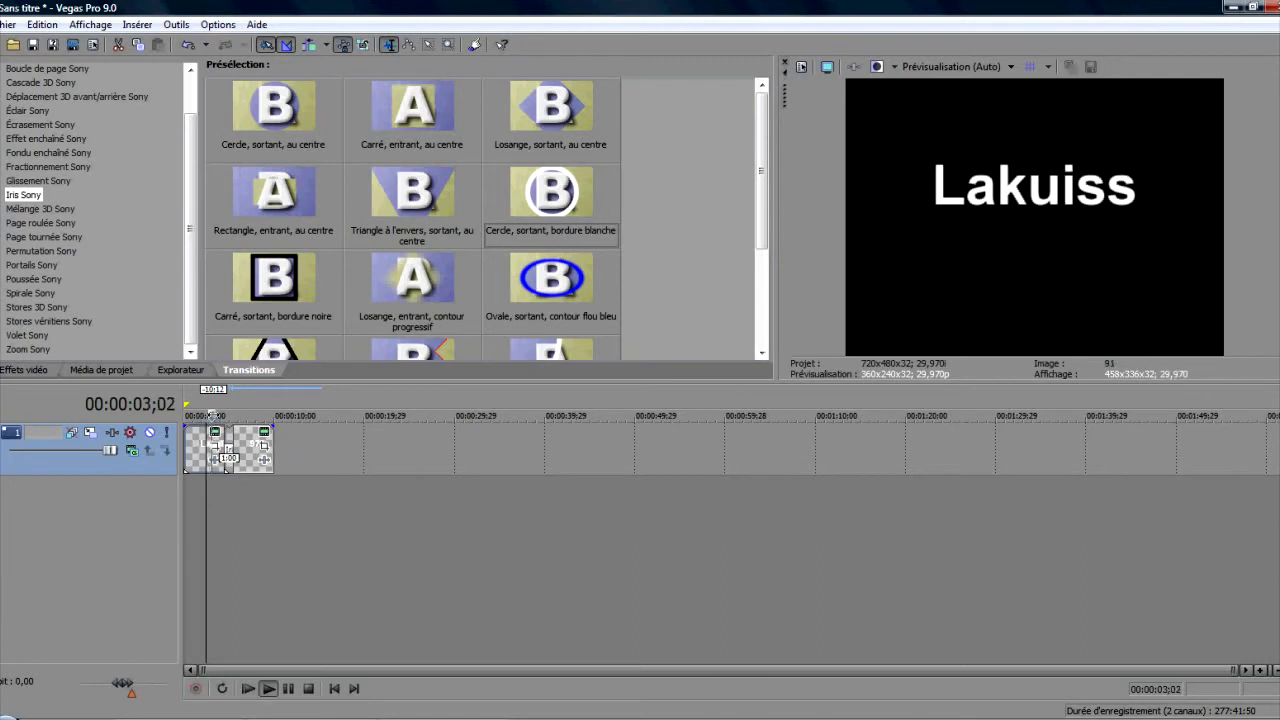
left_click(371, 505)
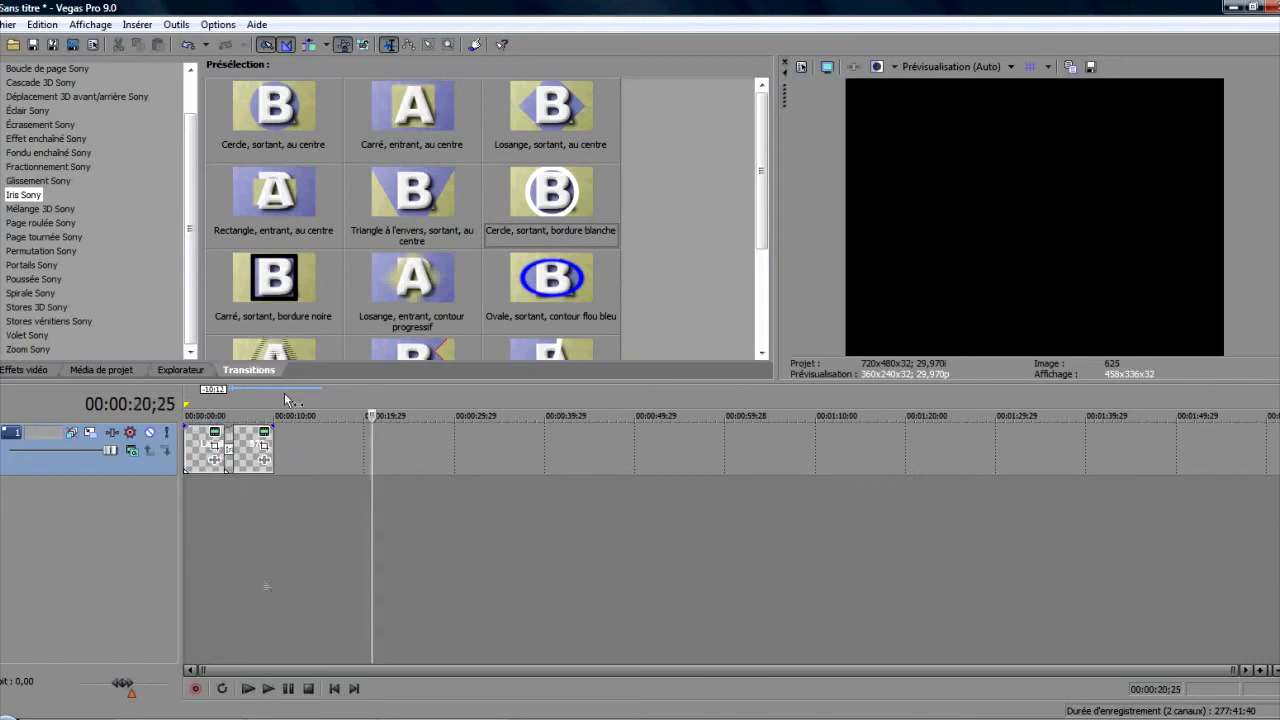
left_click(267, 688)
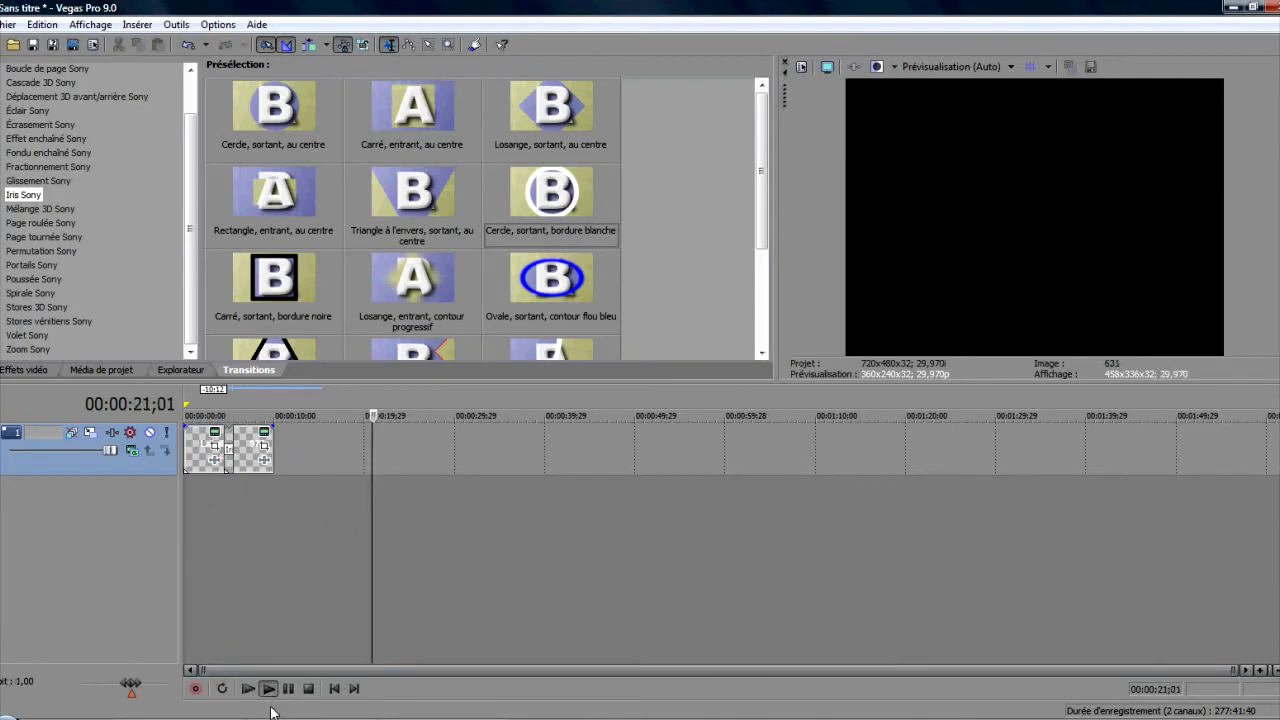
key("space")
key("space")
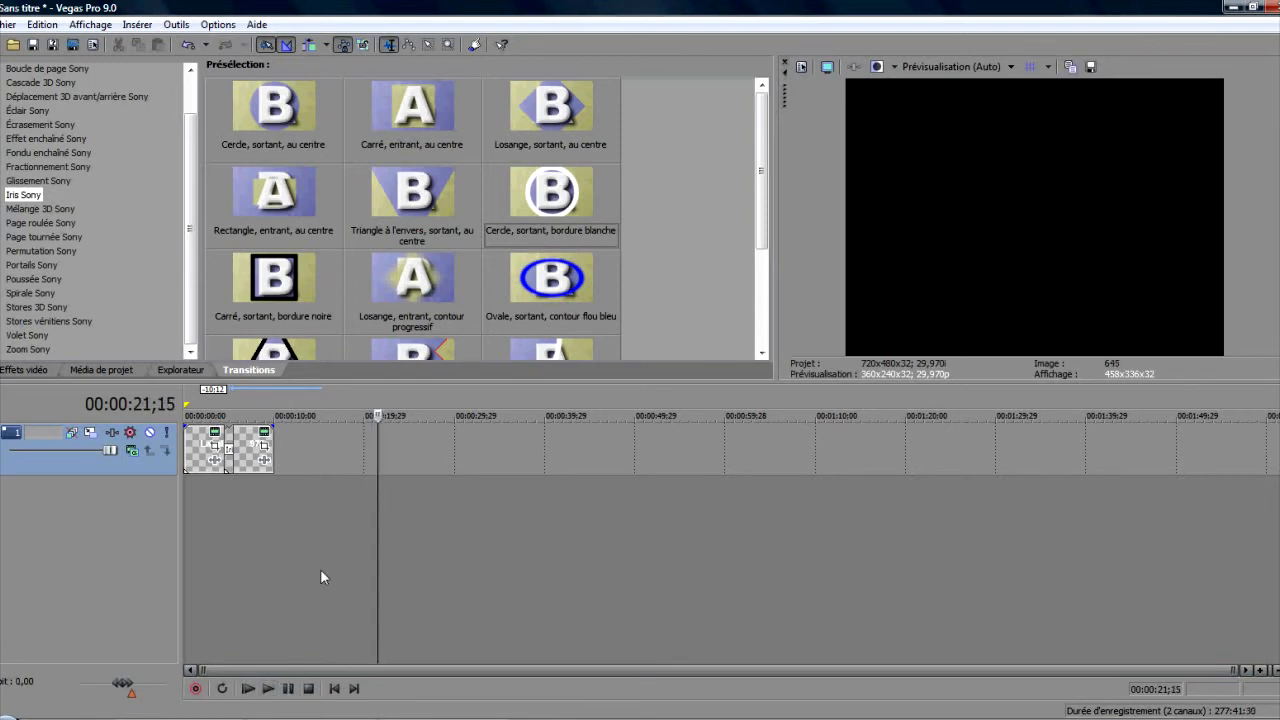
Step: Delete the video track that holds the two text events
key("Delete")
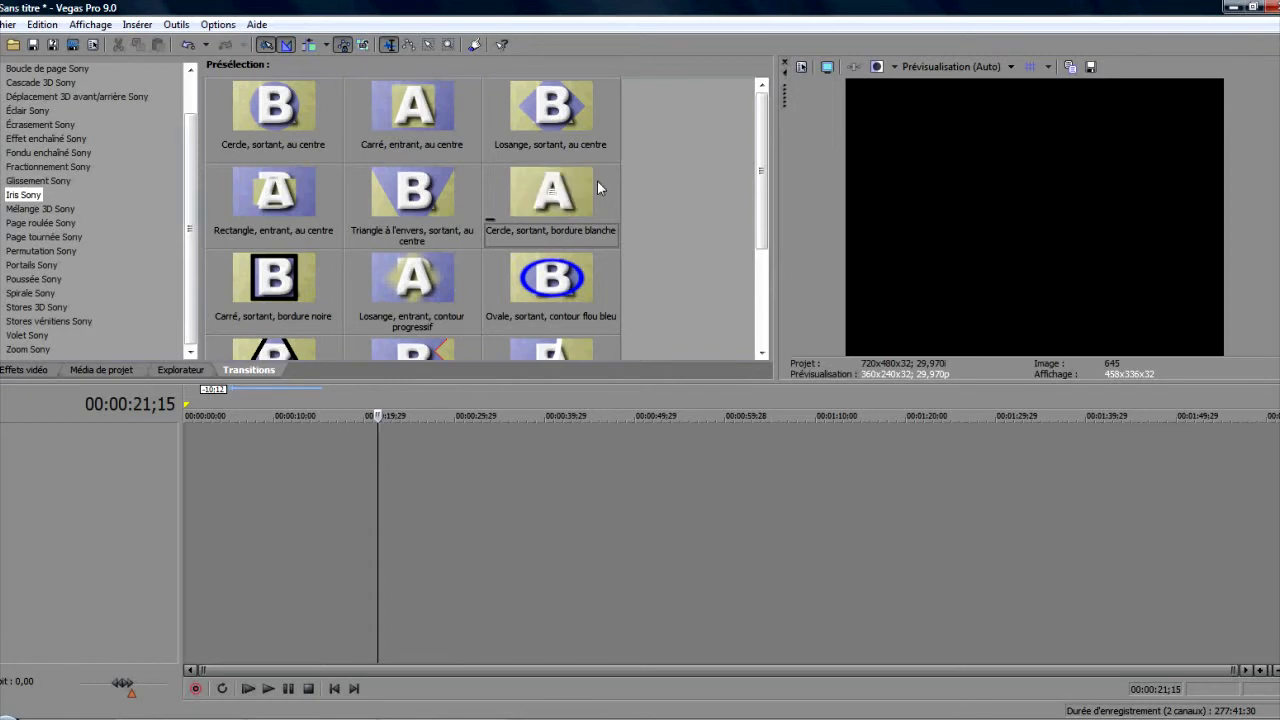
left_click(7, 28)
key("Escape")
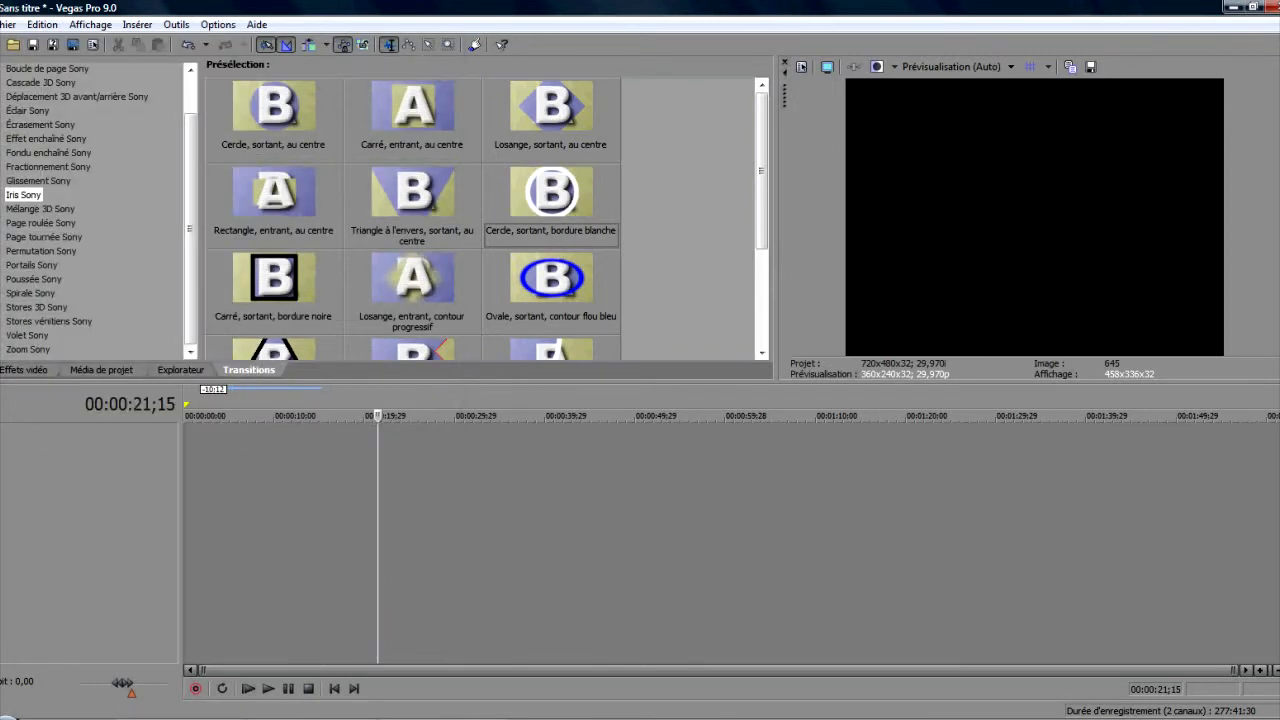
Step: In the project properties, choose the HDV 720-30p (1280x720; 29,970 ips) video template and set the full-resolution rendering quality to Optimisée
left_click(7, 24)
left_click(87, 282)
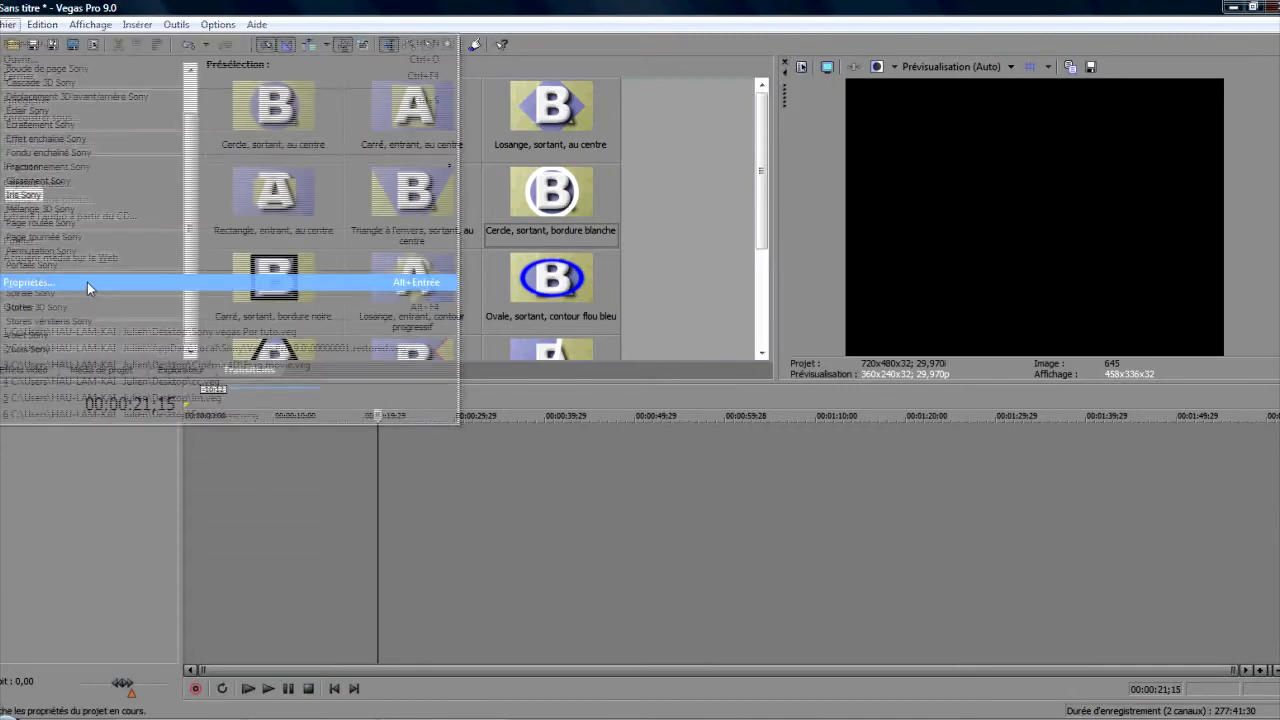
left_click_drag(697, 175, 858, 190)
left_click(958, 247)
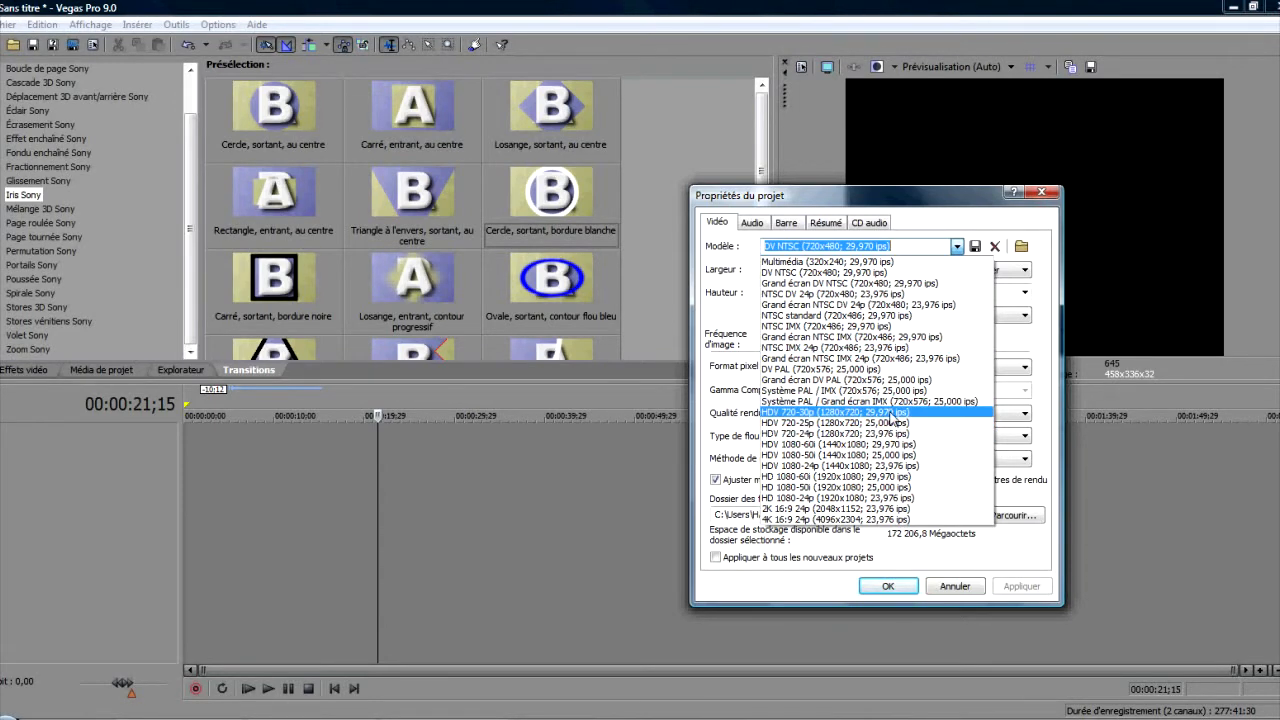
left_click(891, 413)
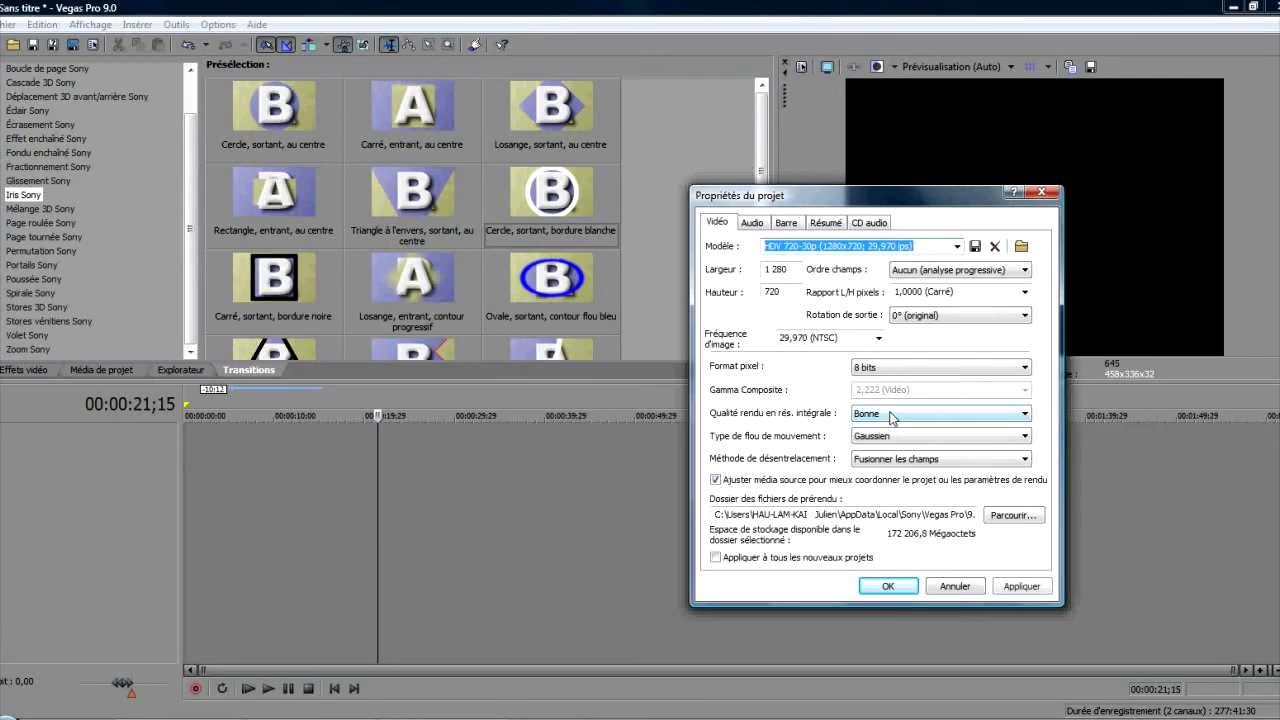
left_click(957, 247)
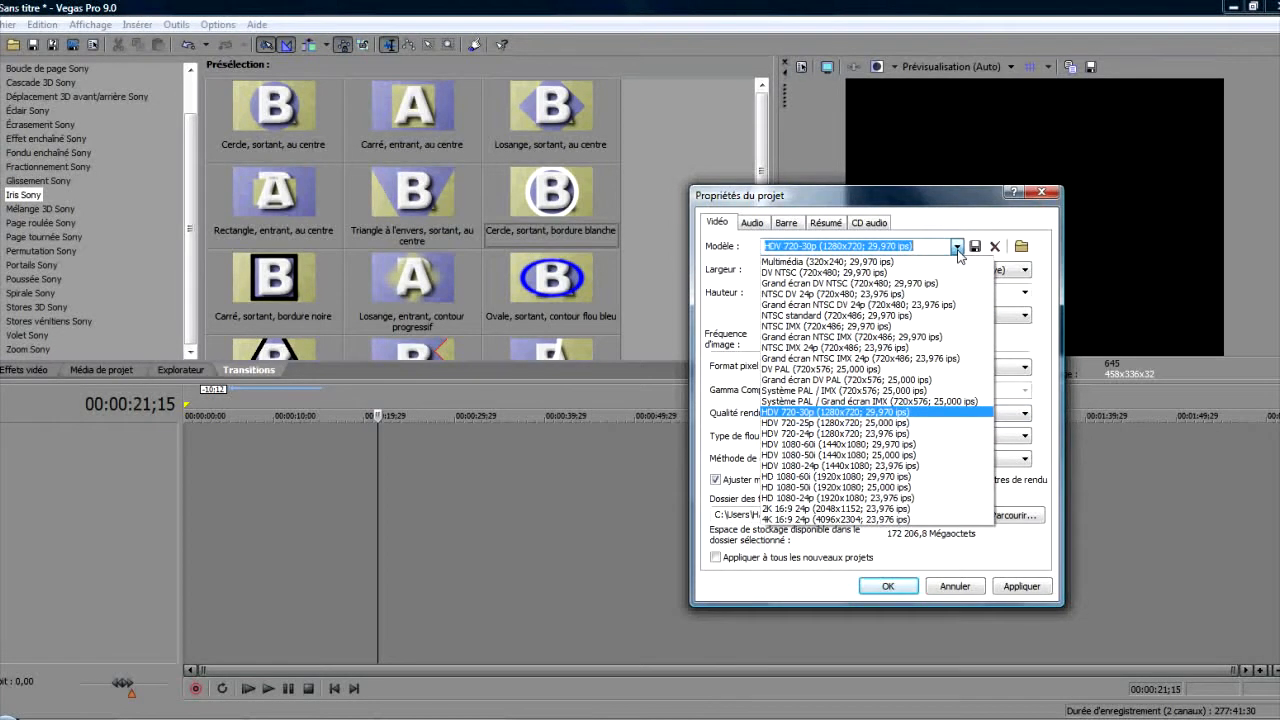
left_click(957, 247)
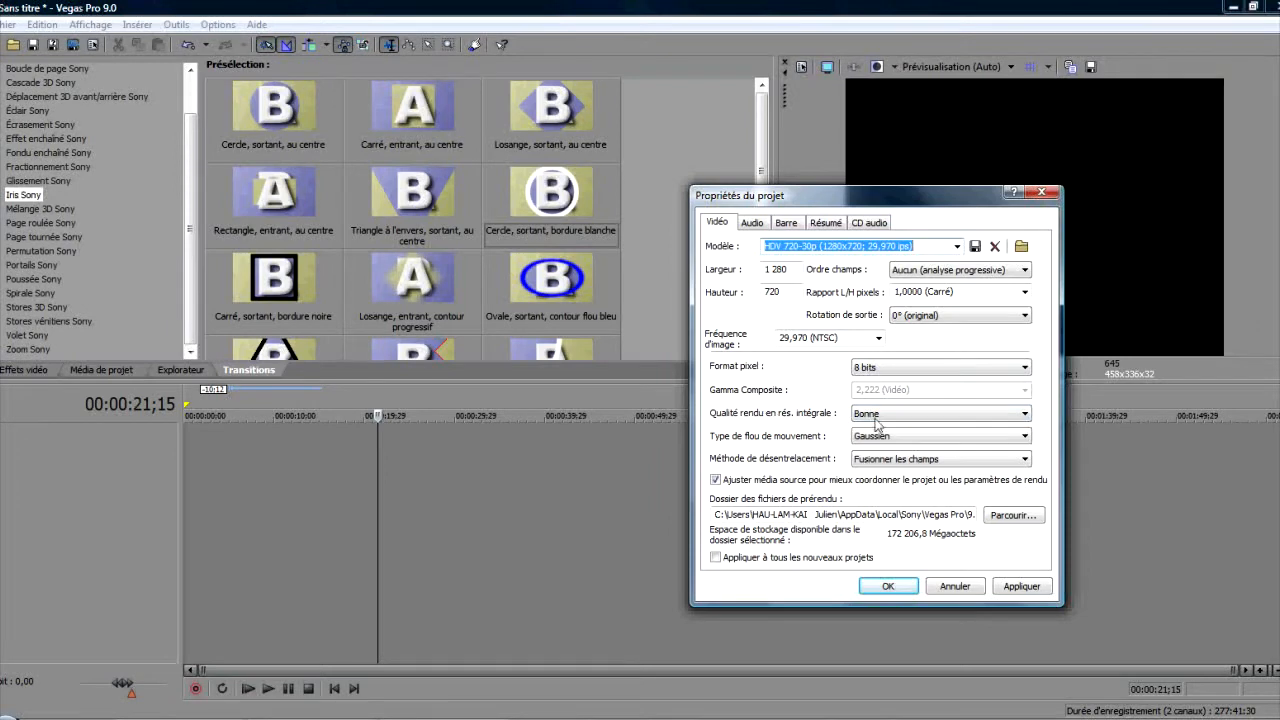
left_click(906, 421)
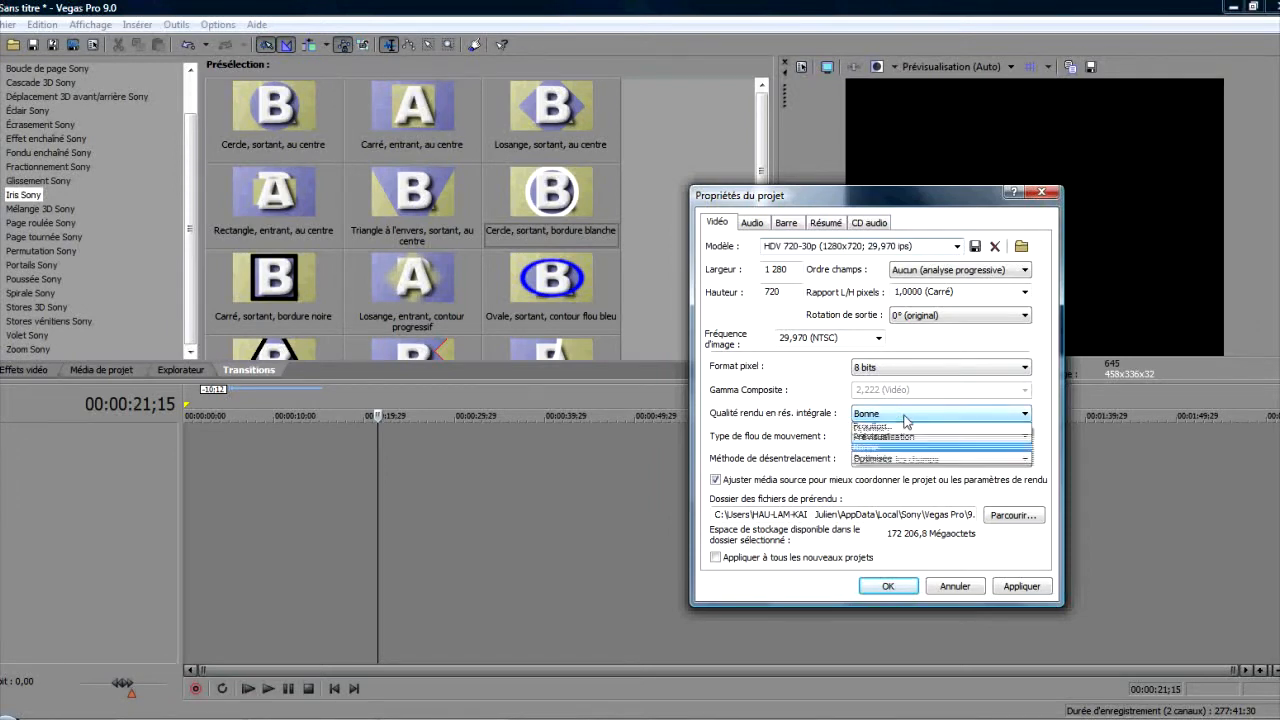
left_click(897, 462)
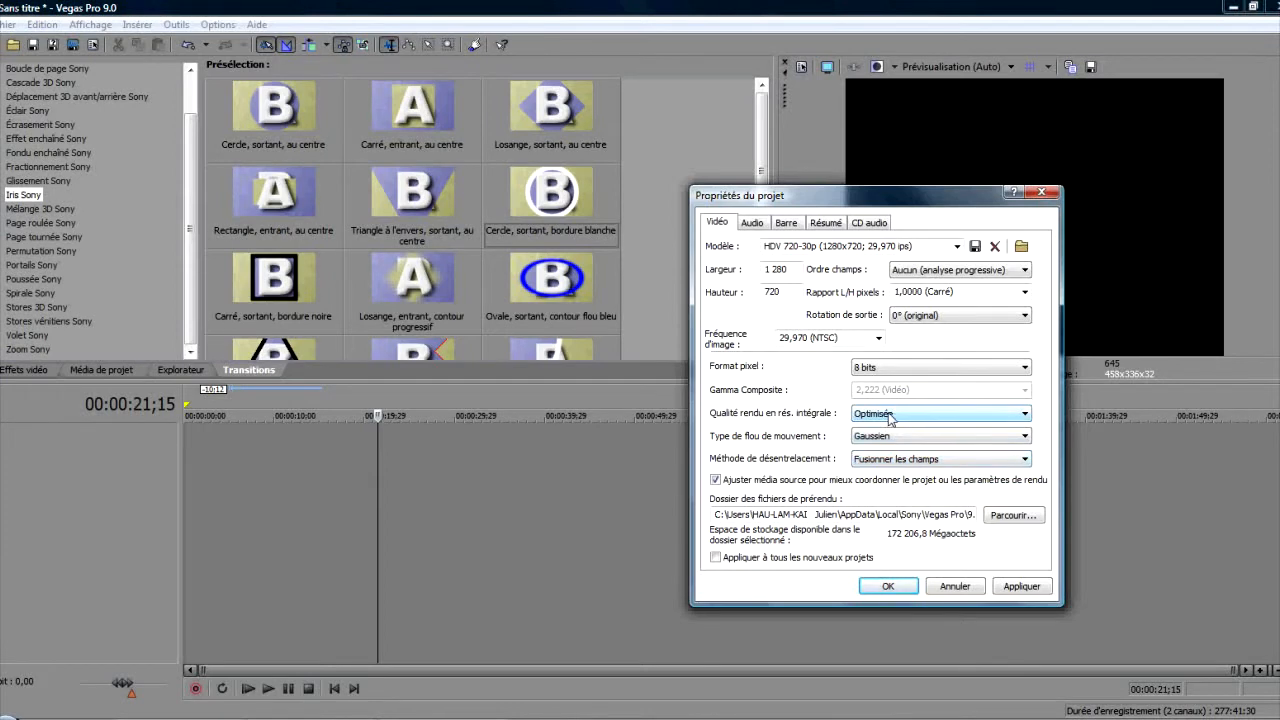
Step: Set the project's audio resampling and stretching quality to Optimisée, keep the Stéréo main bus mode, and apply the project properties
left_click(767, 228)
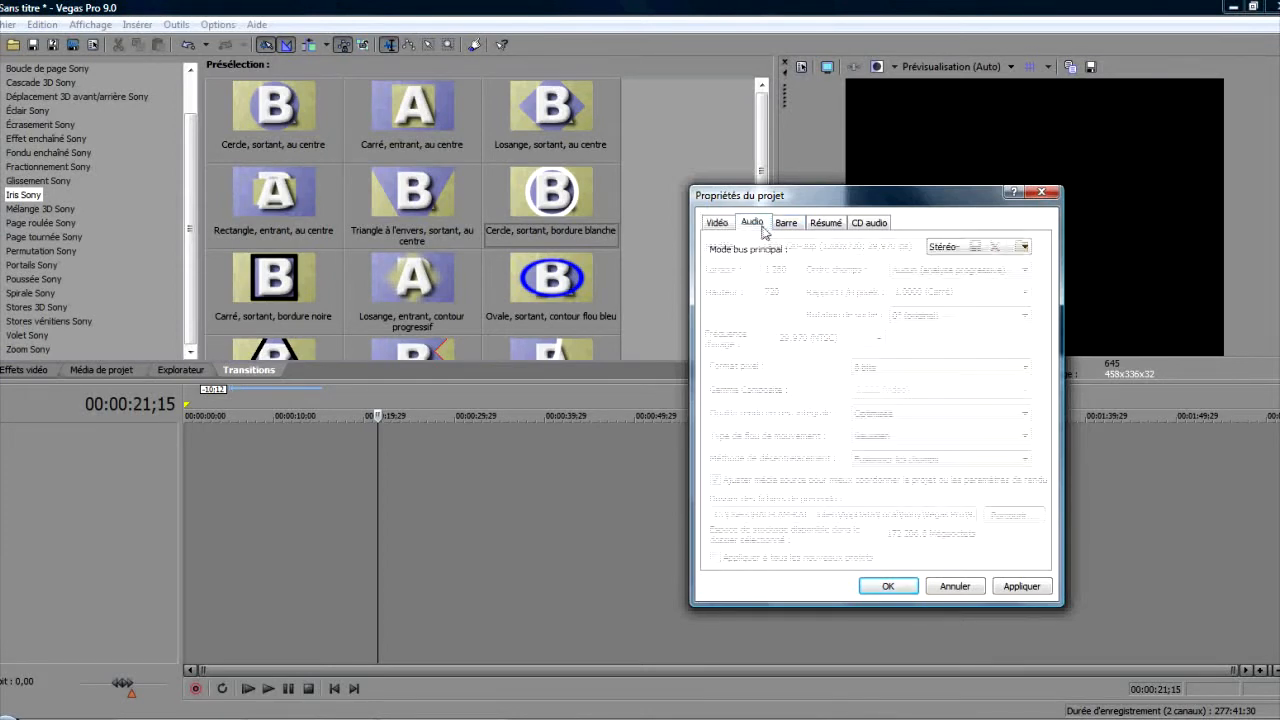
left_click(962, 250)
left_click(900, 279)
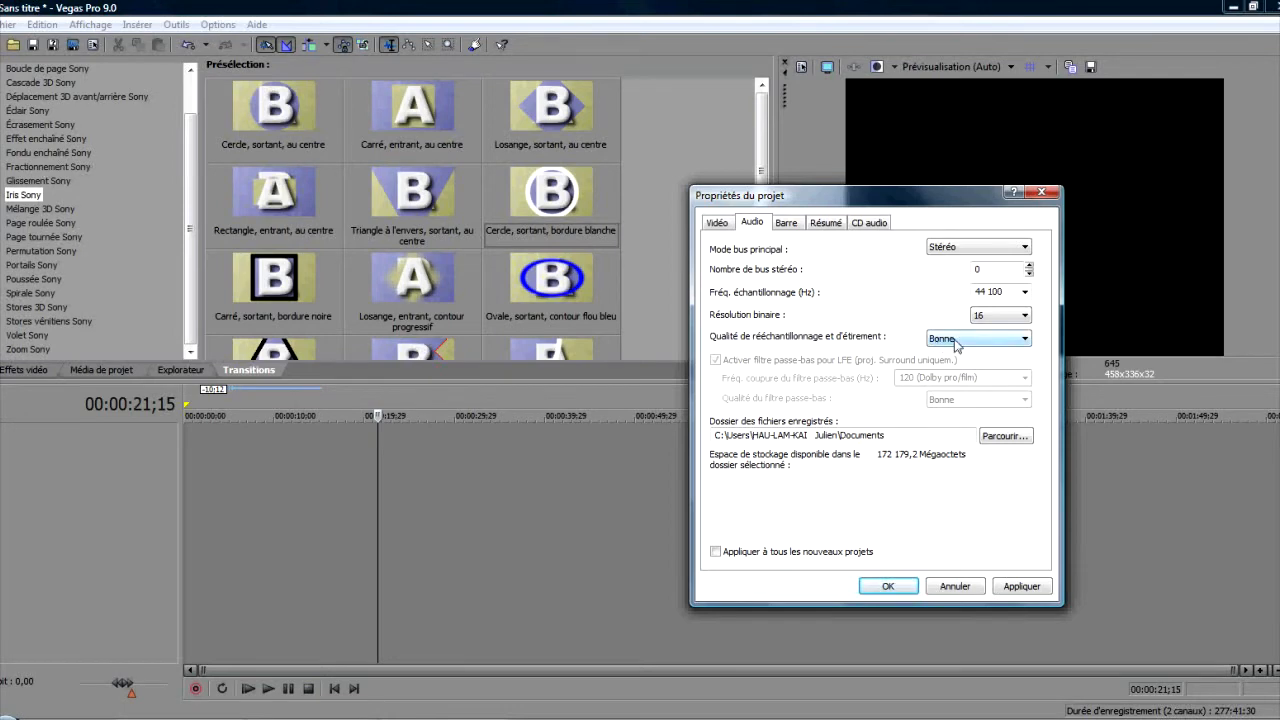
left_click(958, 340)
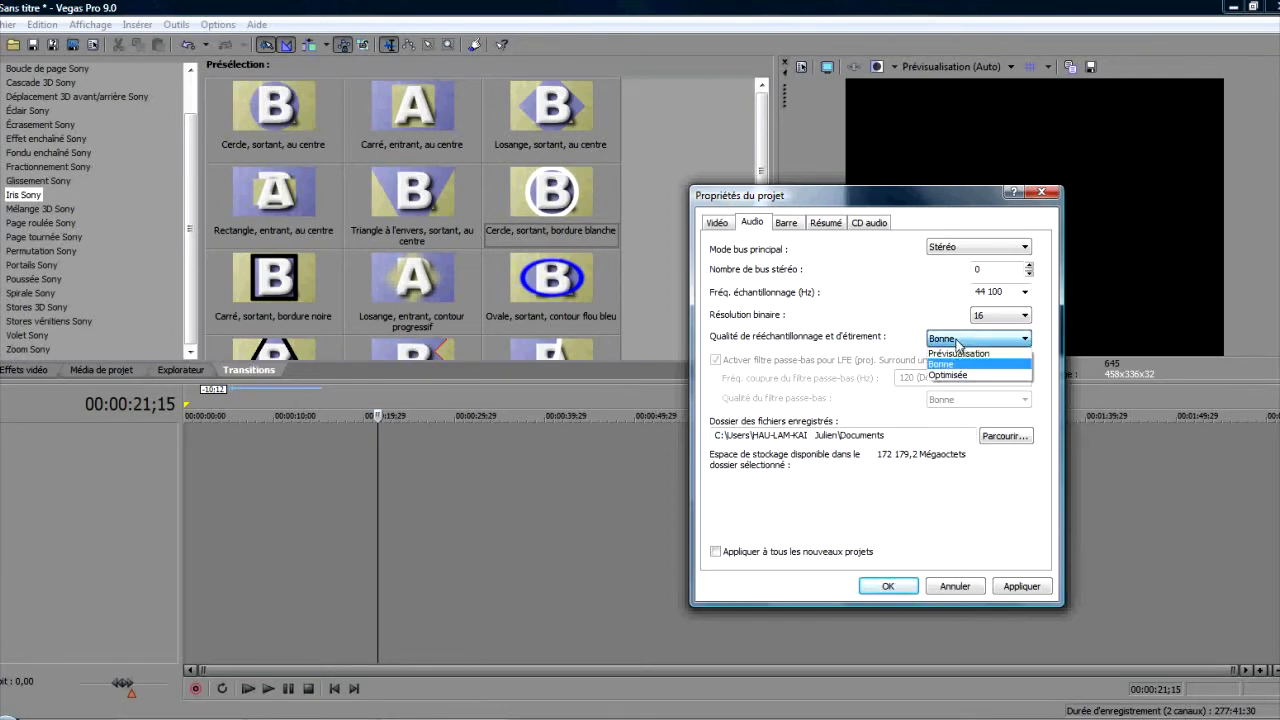
left_click(962, 376)
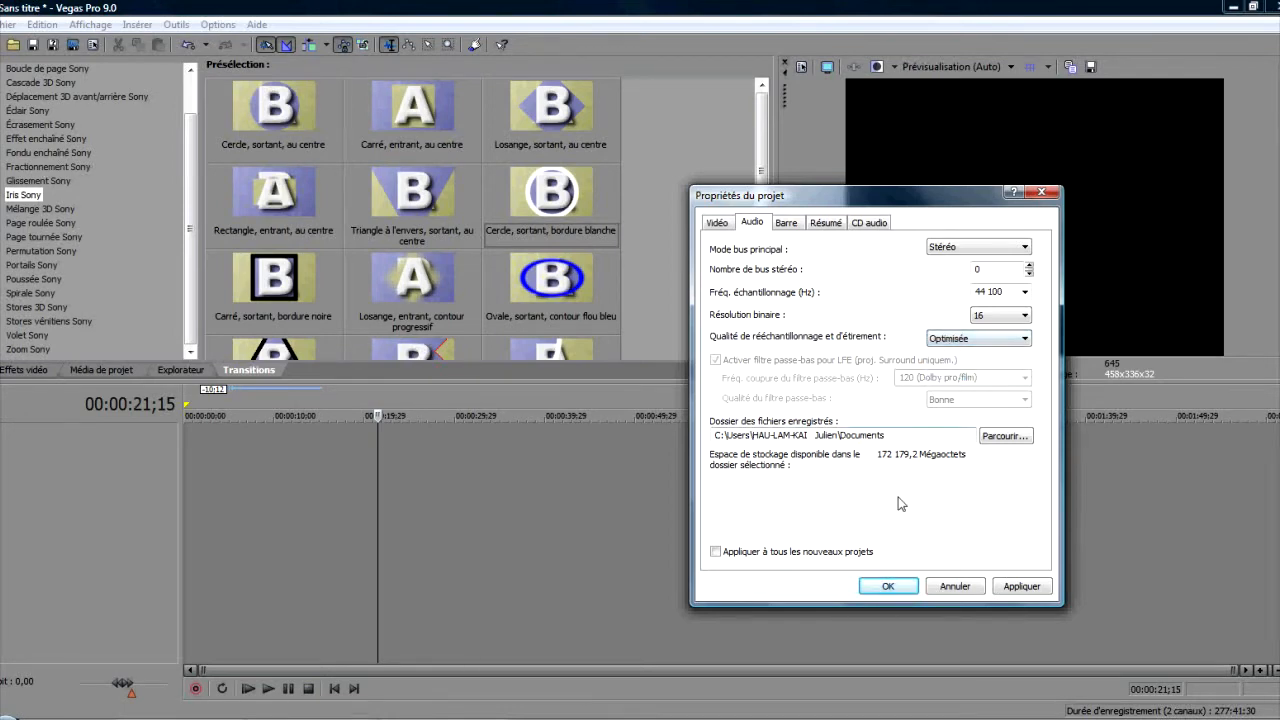
left_click(1008, 590)
left_click(888, 586)
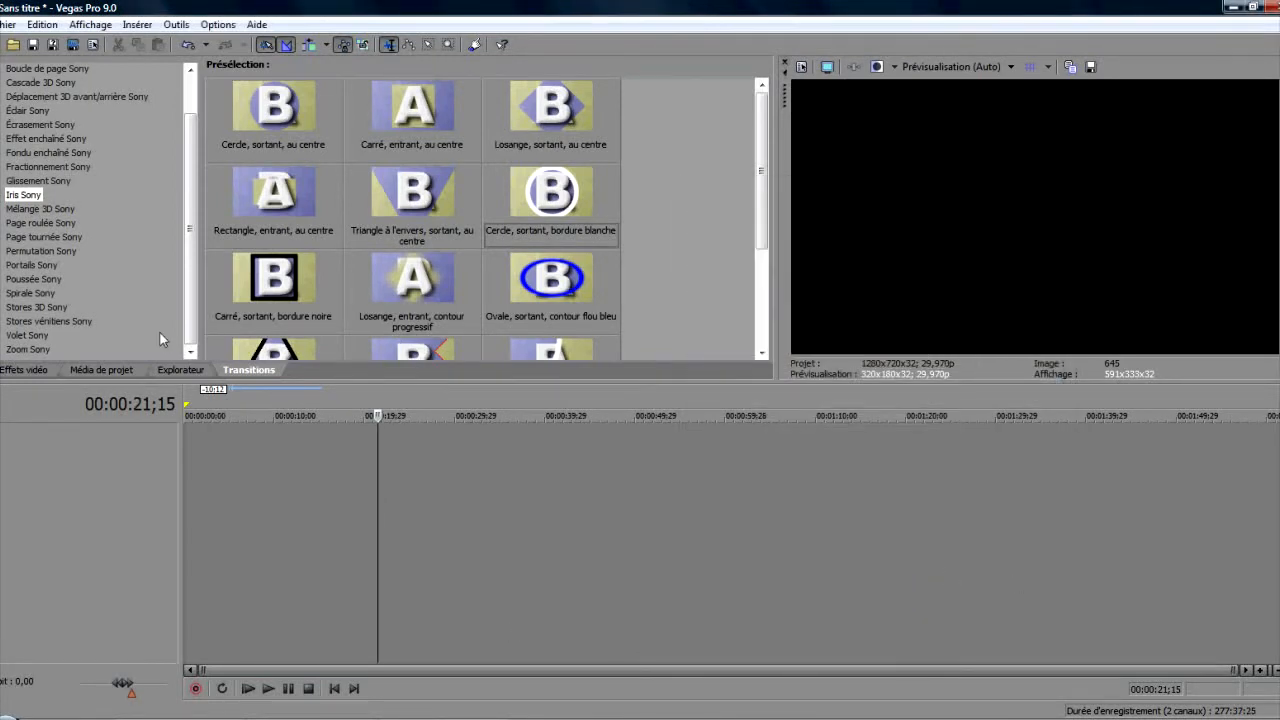
Step: Place the Lakuiss text from the project media at the start of the timeline and close the media generator window
left_click(101, 369)
left_click_drag(406, 142, 256, 446)
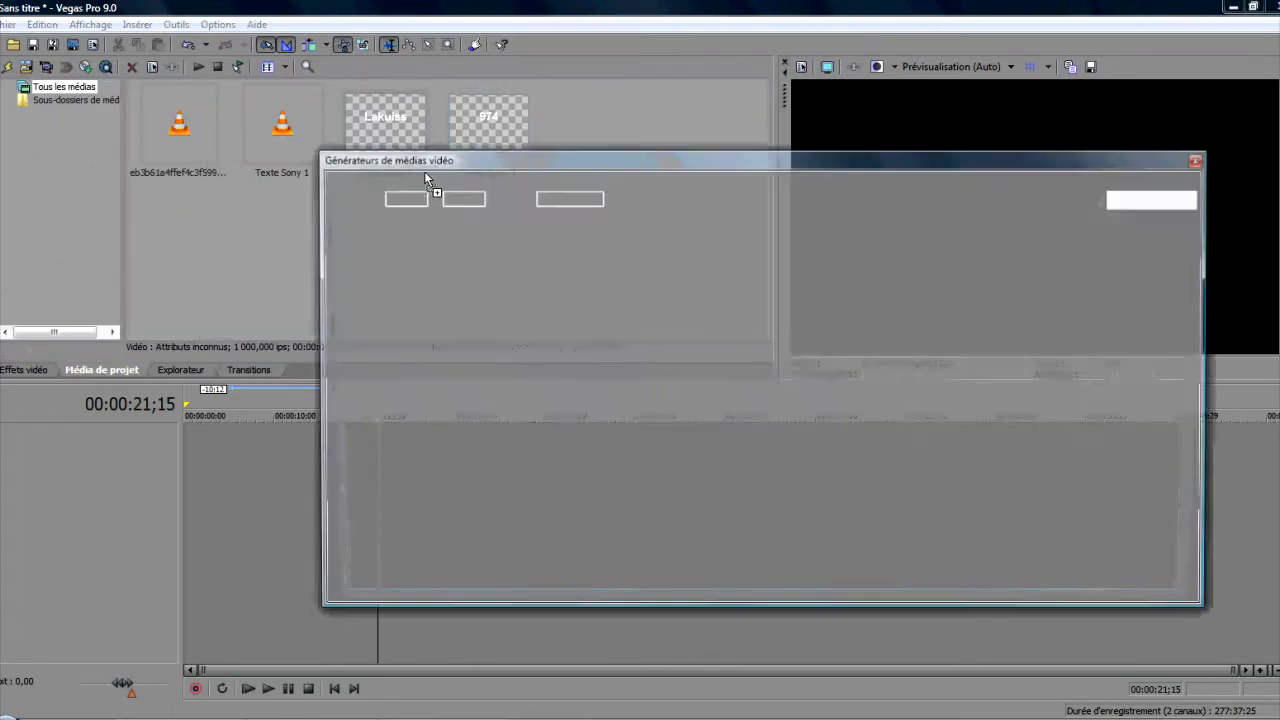
left_click(1197, 162)
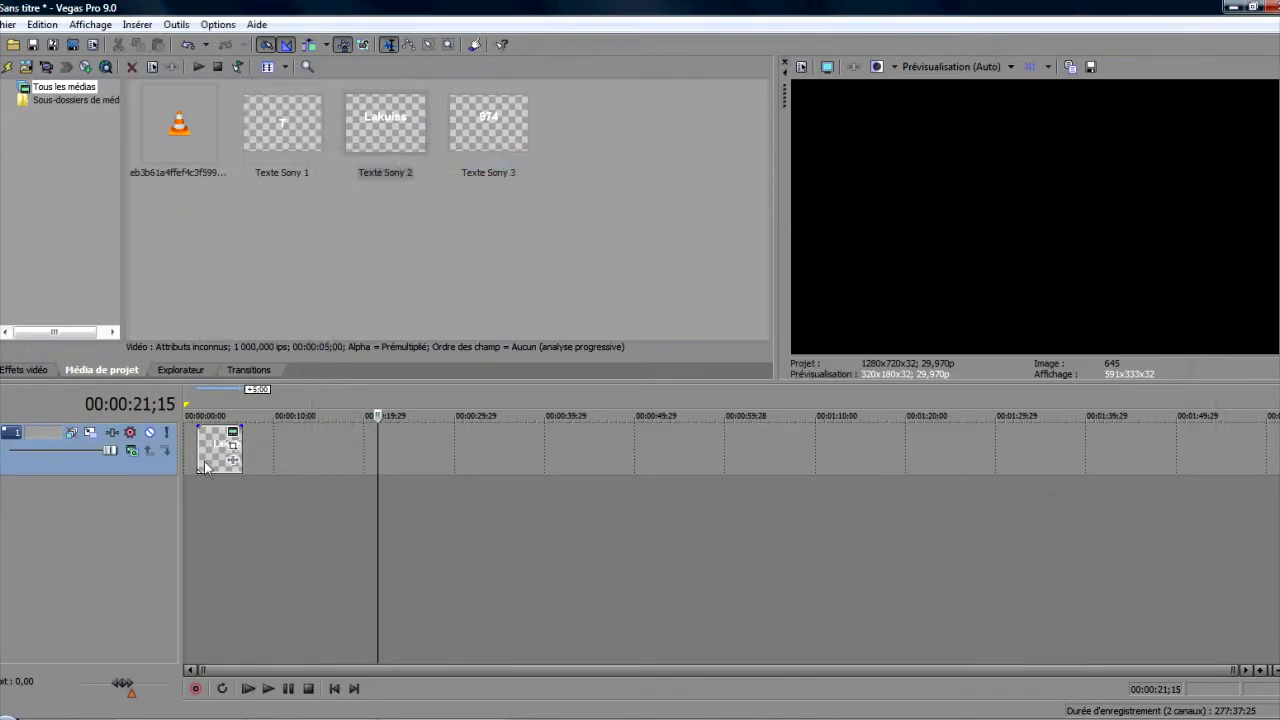
Step: Start rendering the project to a file, with Bureau as the destination folder and KaKuiss as the file name
left_click(7, 24)
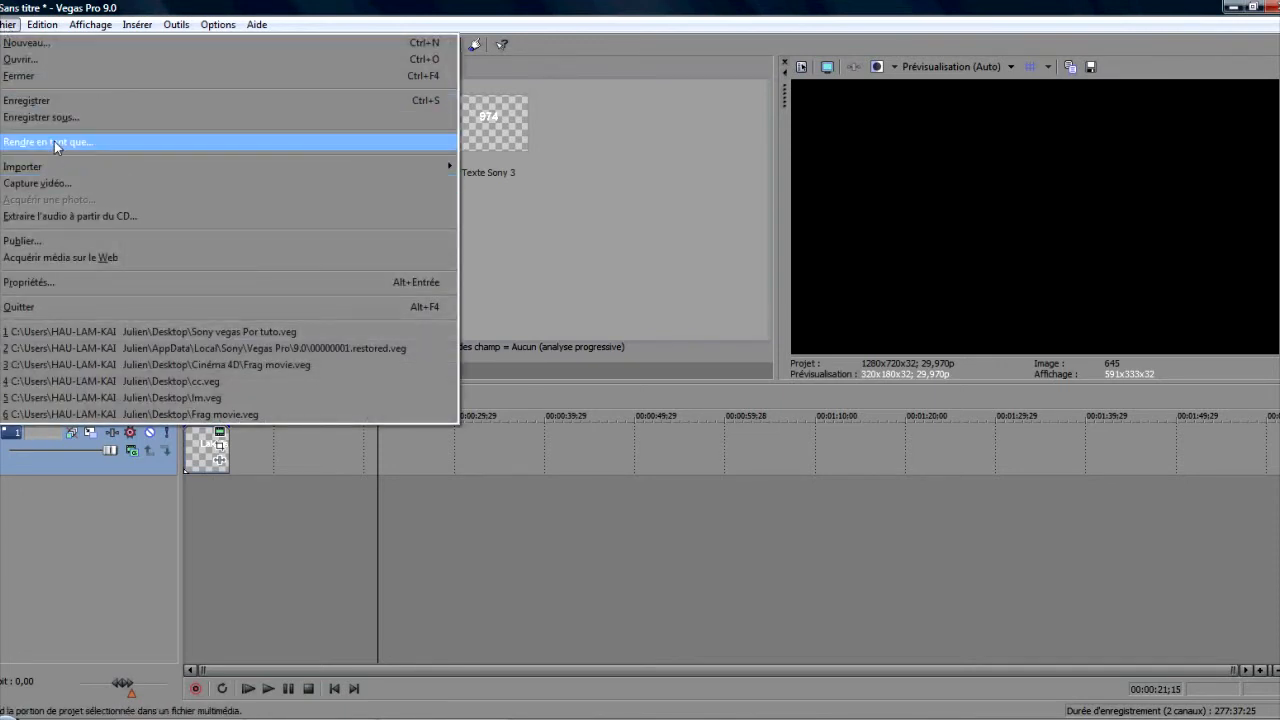
left_click(131, 141)
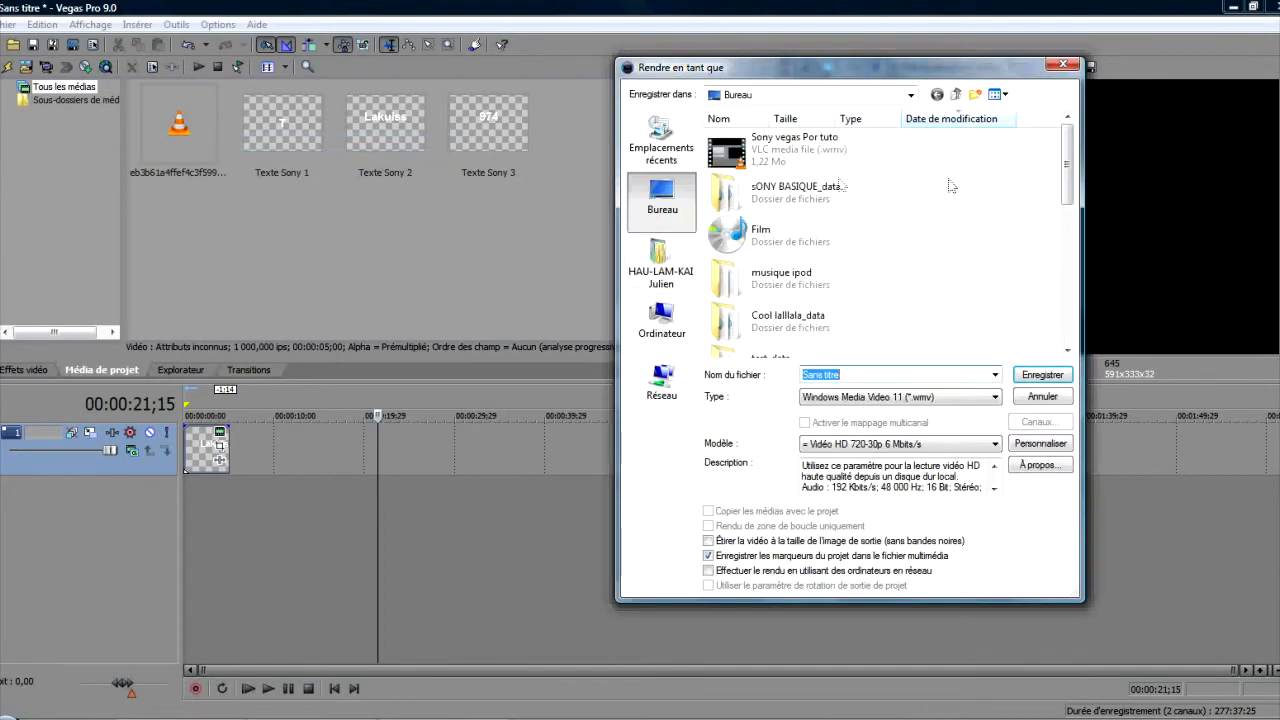
left_click(660, 268)
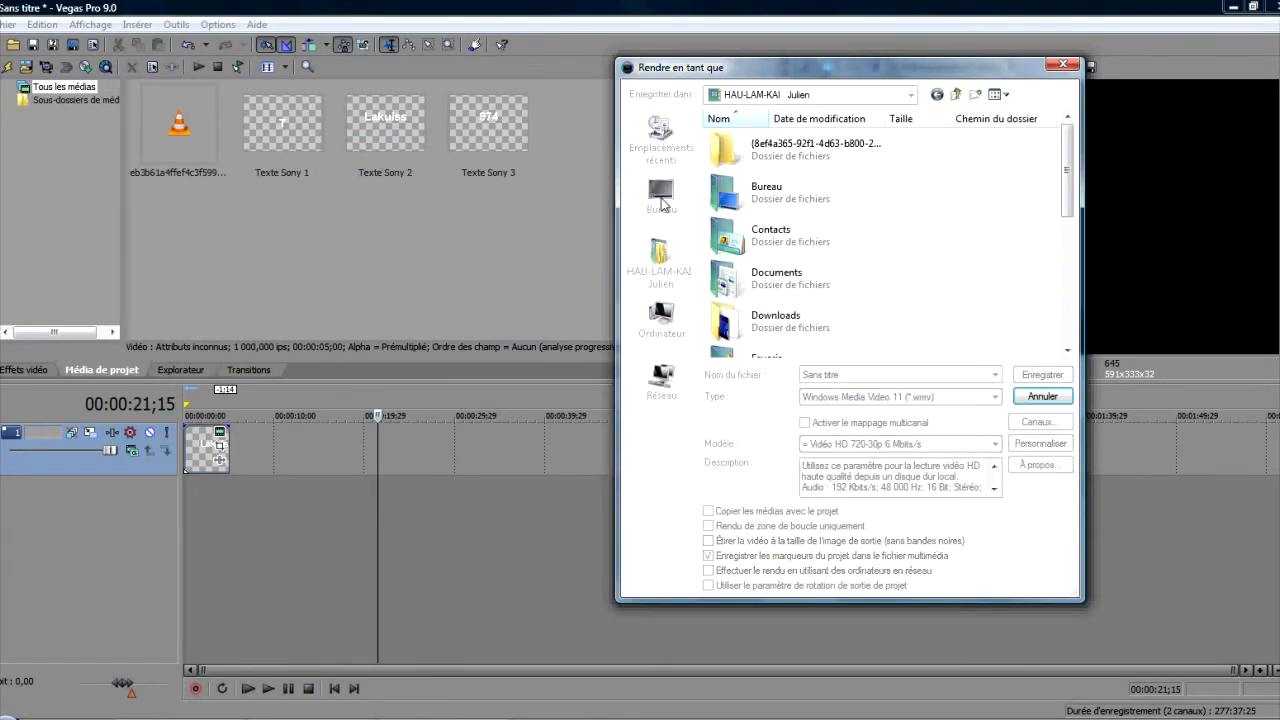
left_click(686, 212)
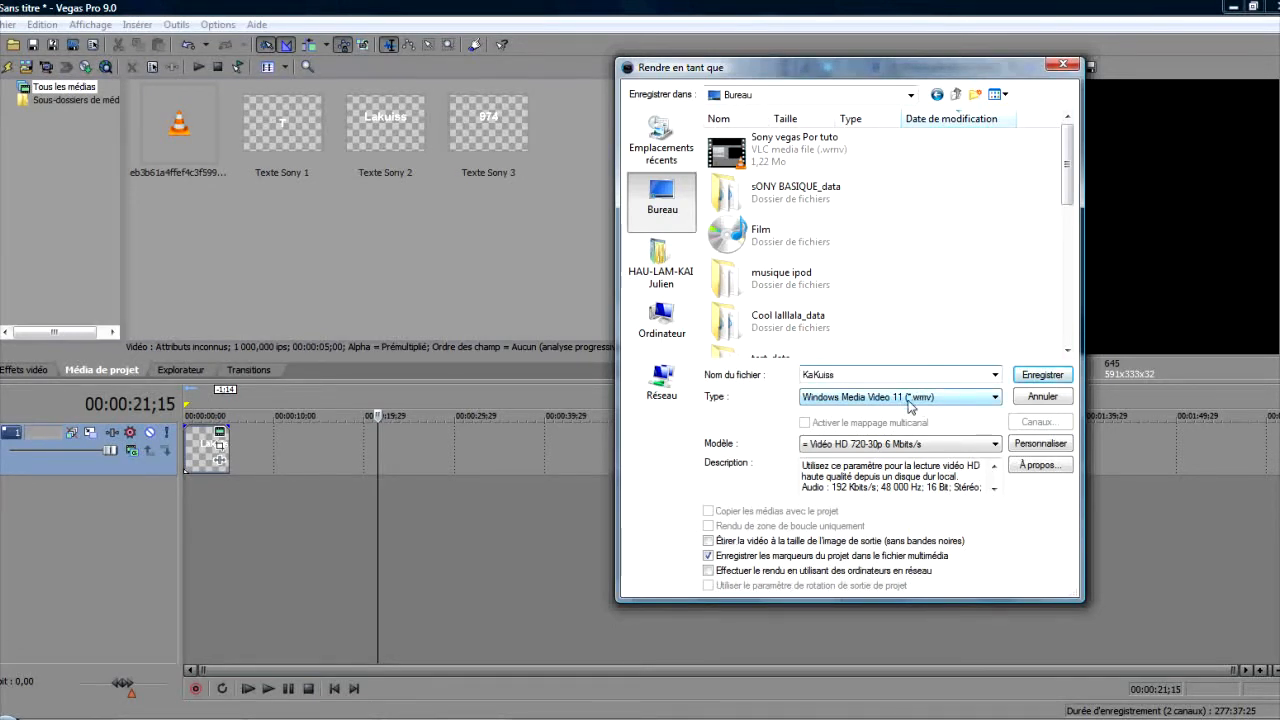
Step: Try the QuickTime 7, Windows Media Video 11 and image sequence formats for the KaKuiss render
left_click(910, 400)
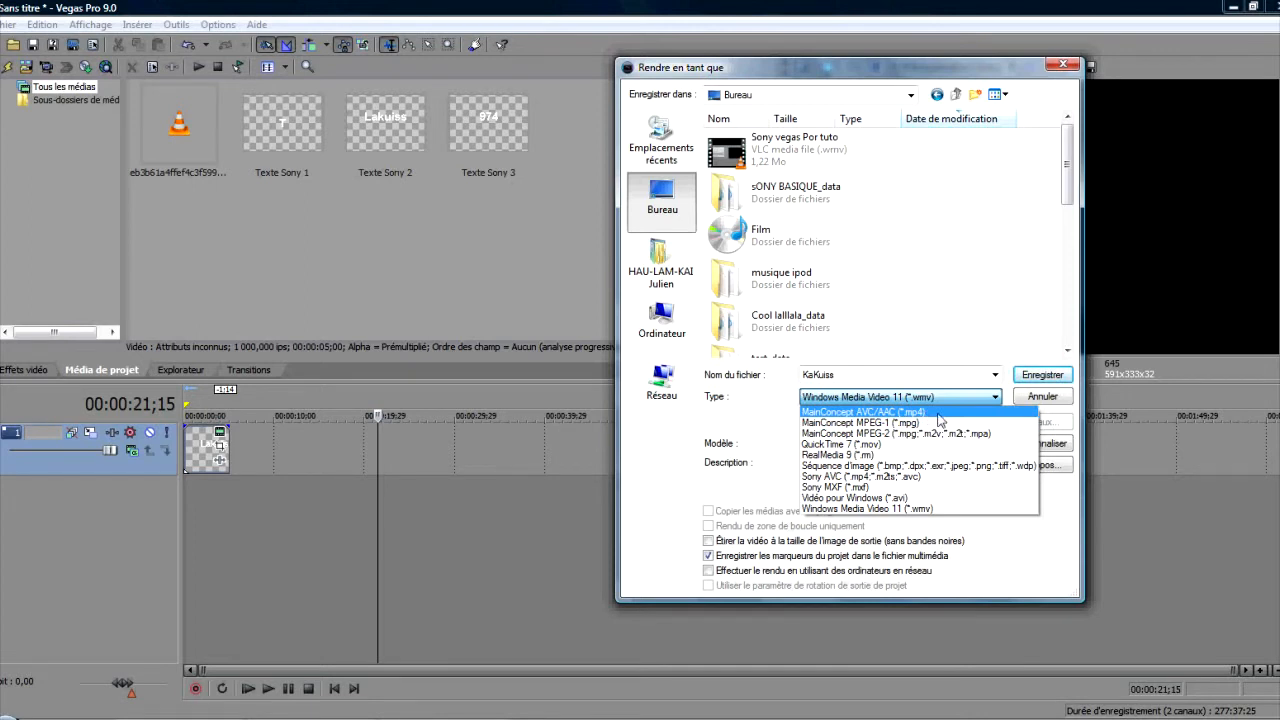
left_click(862, 400)
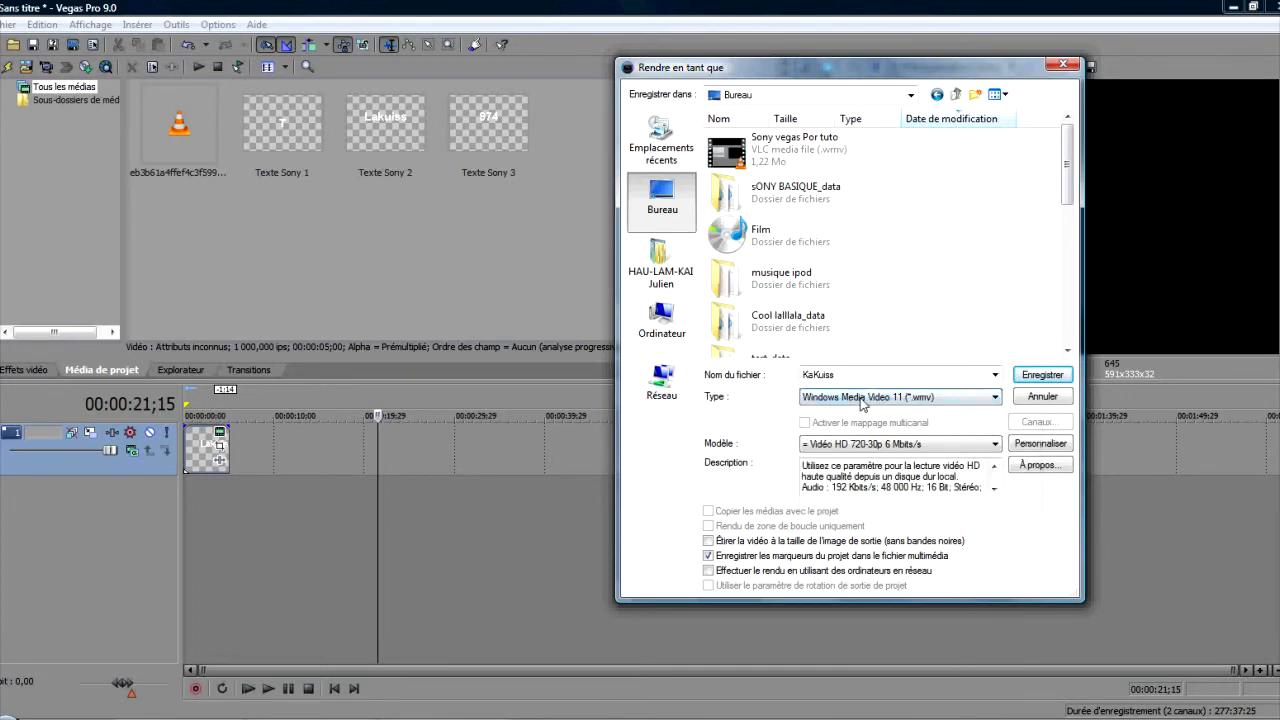
left_click(880, 400)
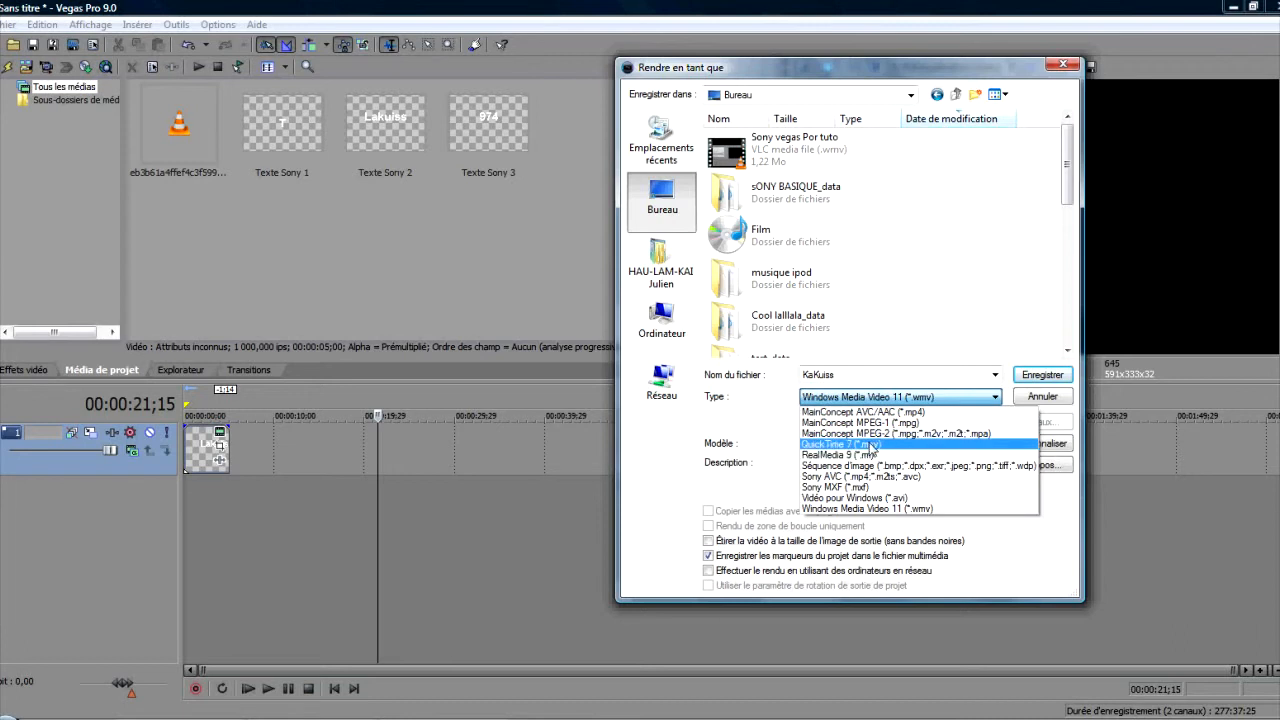
left_click(870, 444)
left_click(870, 443)
left_click(870, 443)
left_click(872, 405)
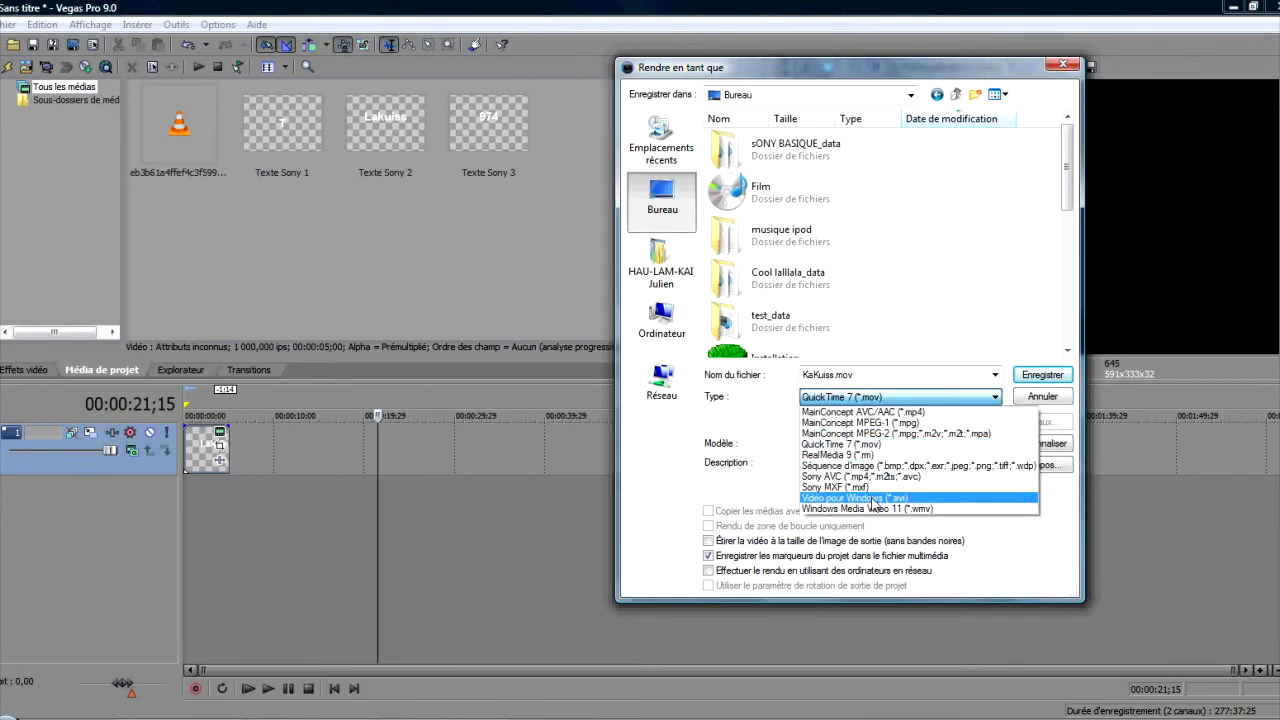
left_click(868, 508)
left_click(882, 444)
left_click(882, 444)
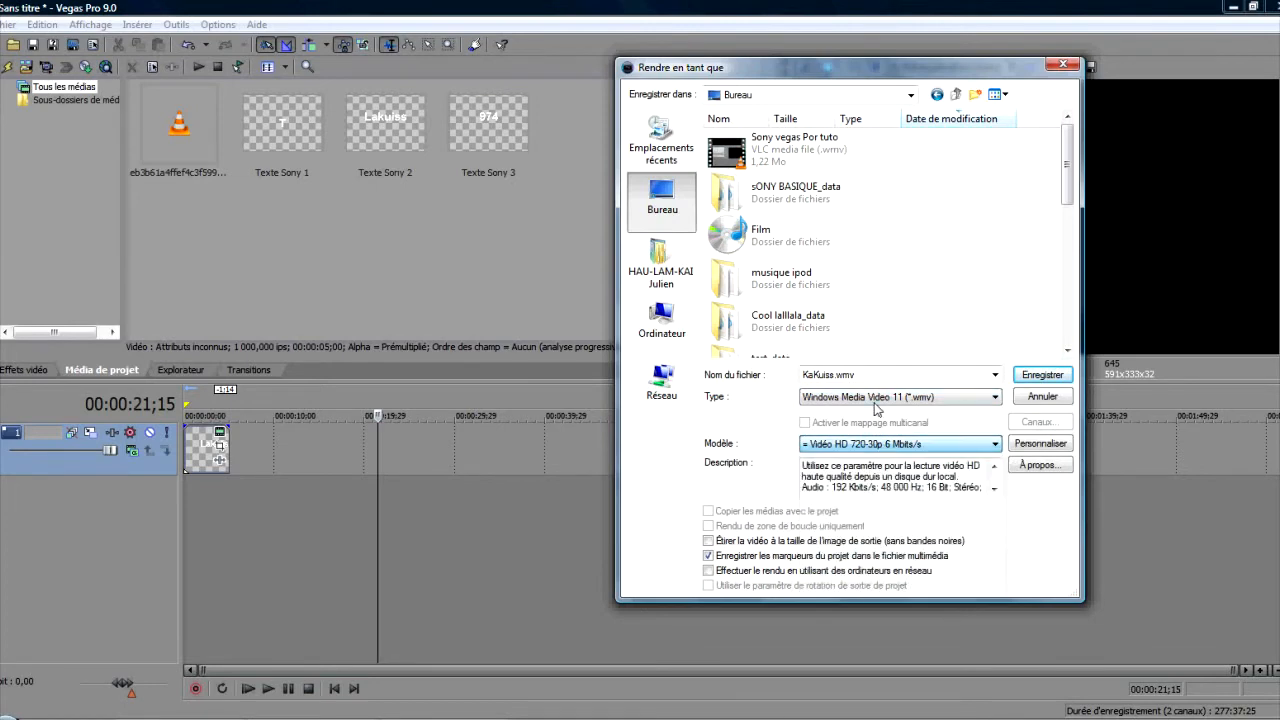
left_click(878, 397)
left_click(900, 435)
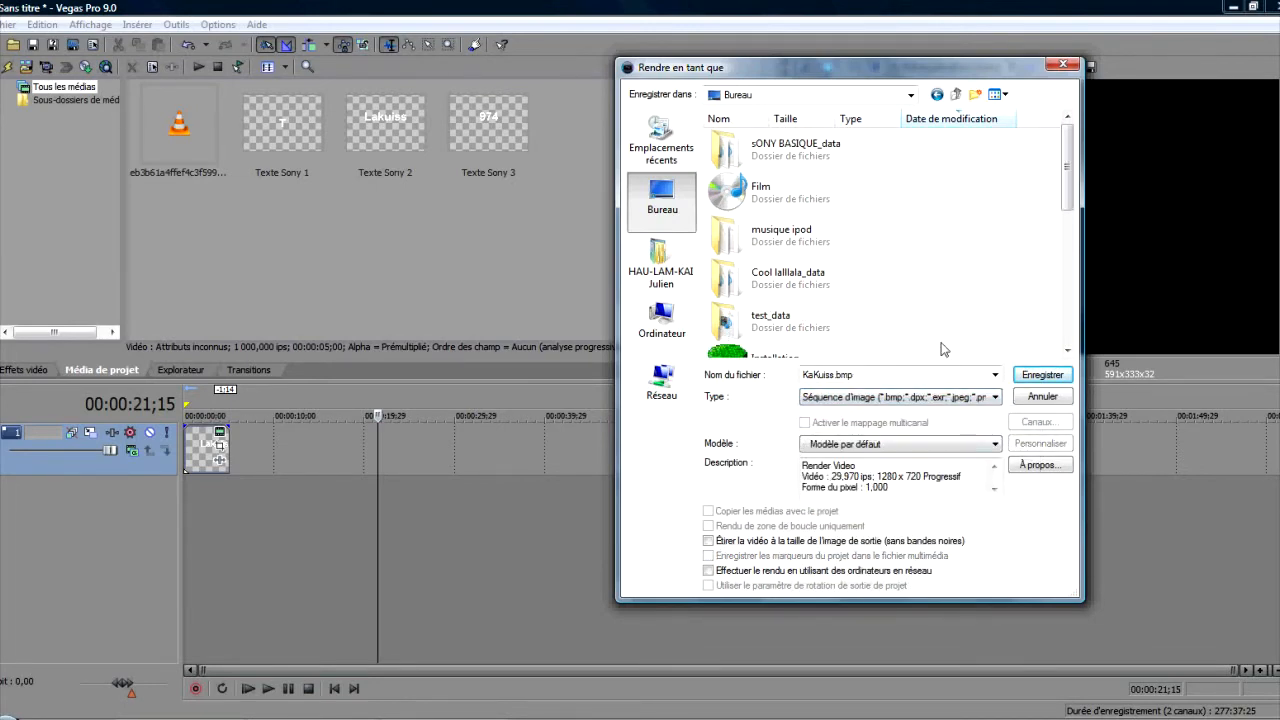
Step: Try the MainConcept AVC/AAC format with the Vidéo Apple iPod 320x240 template, and dismiss the render dialog without saving
left_click(900, 398)
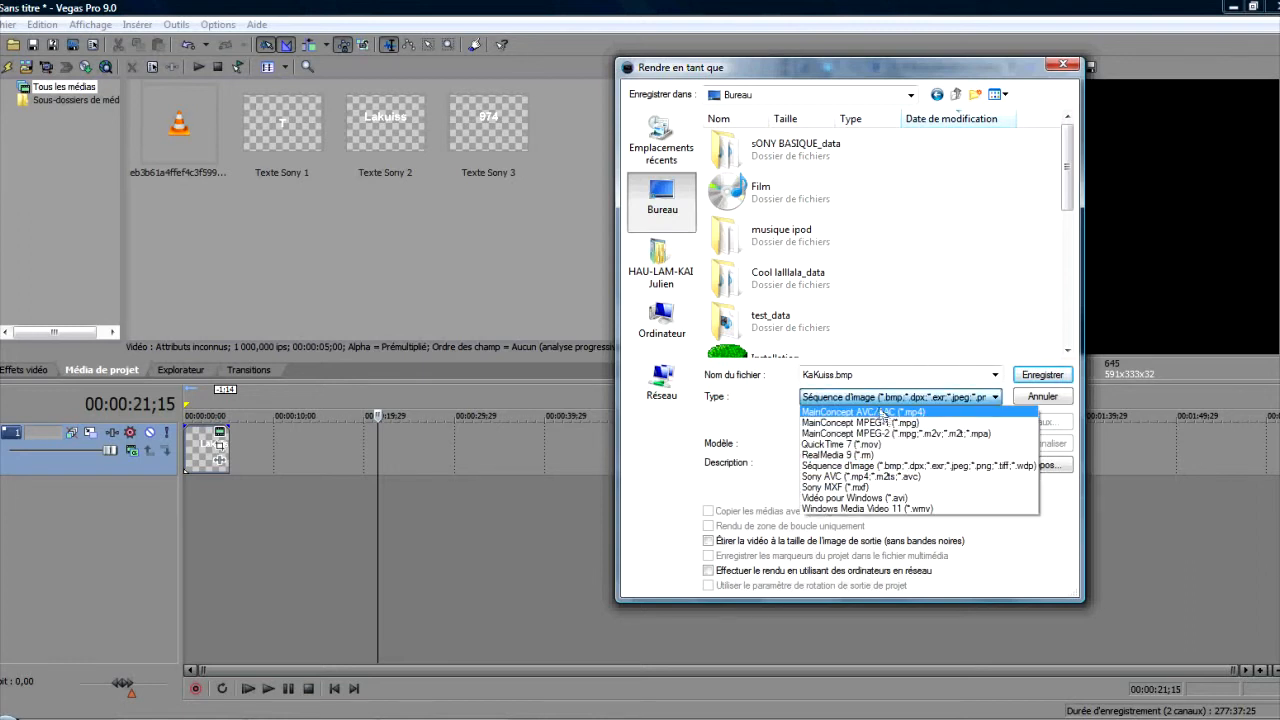
left_click(928, 412)
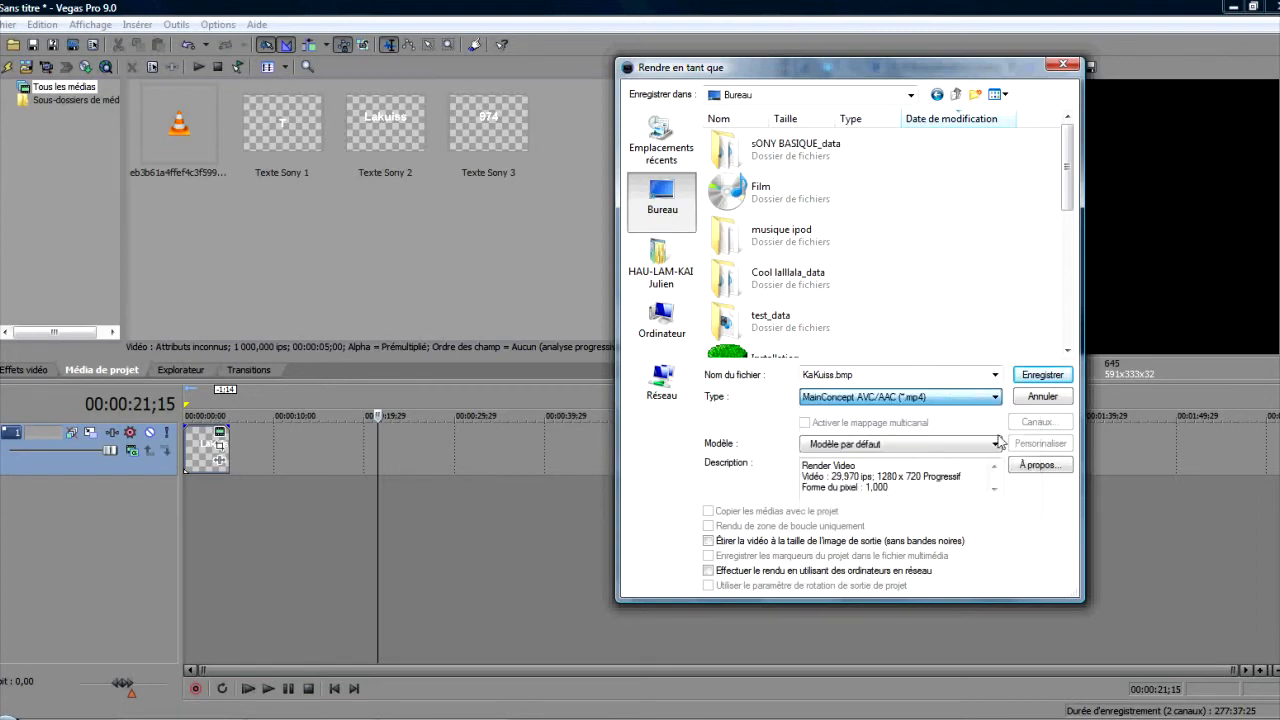
left_click(895, 450)
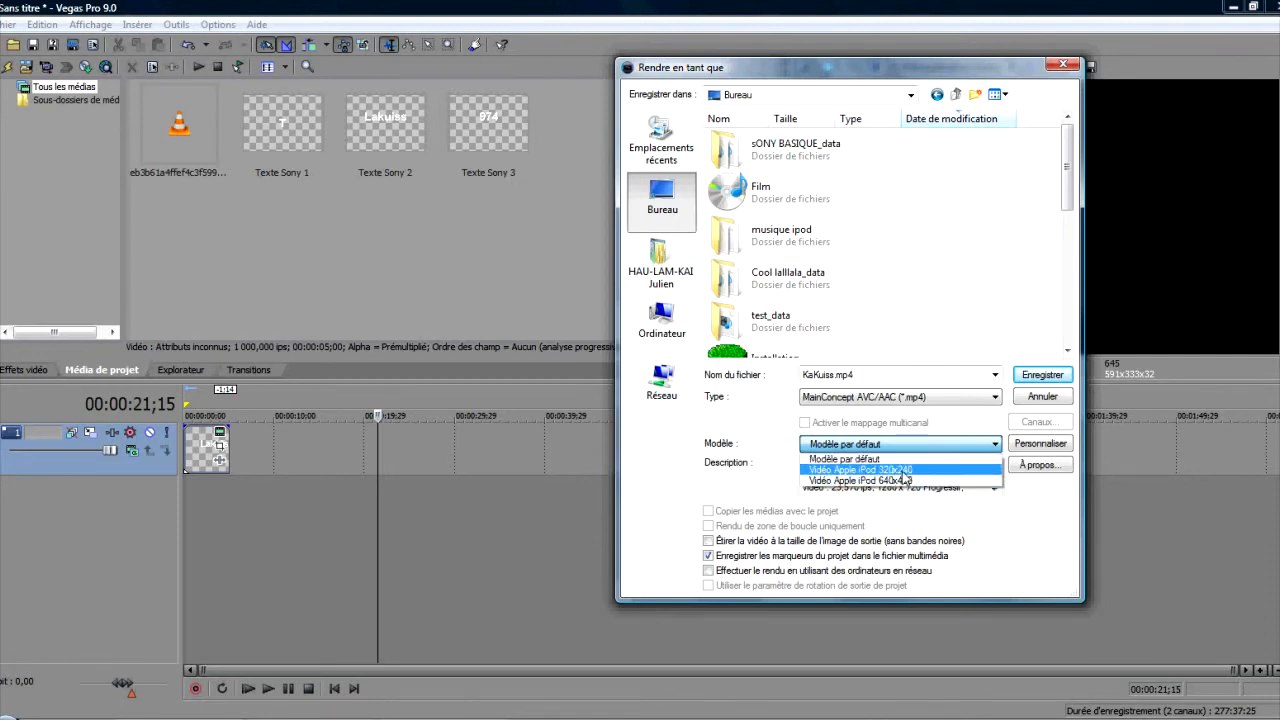
left_click(852, 470)
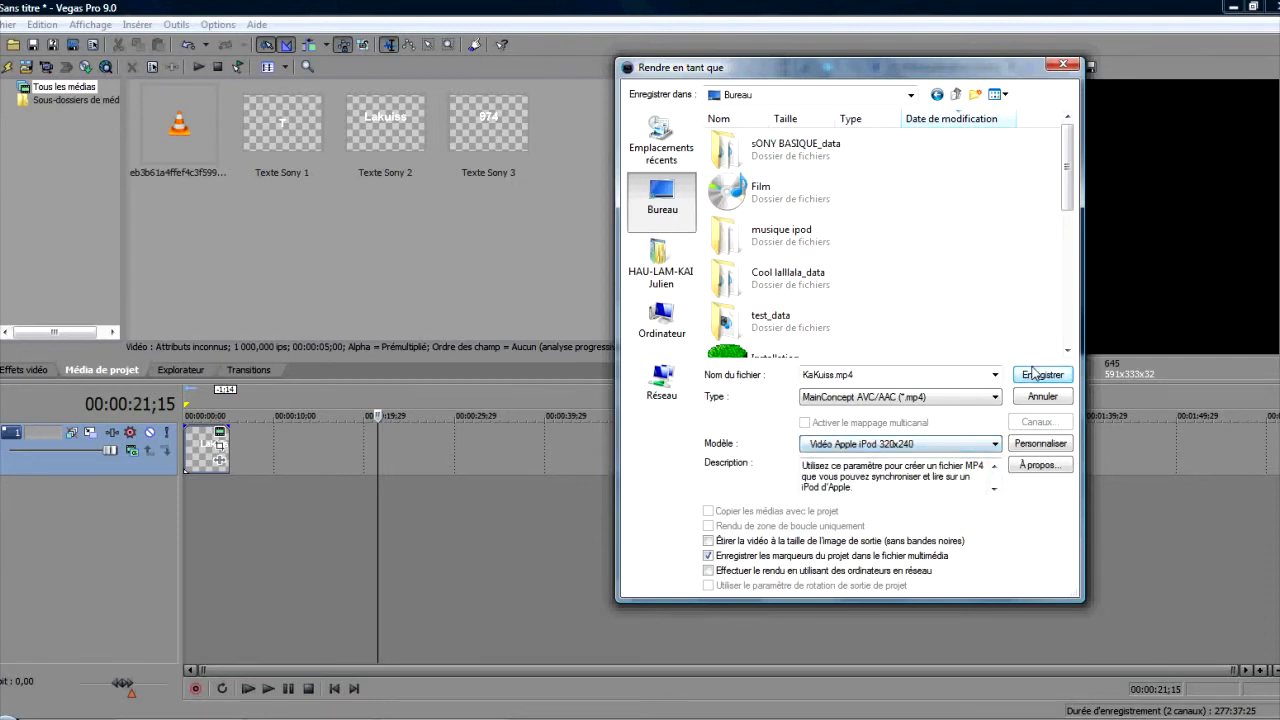
left_click(1063, 65)
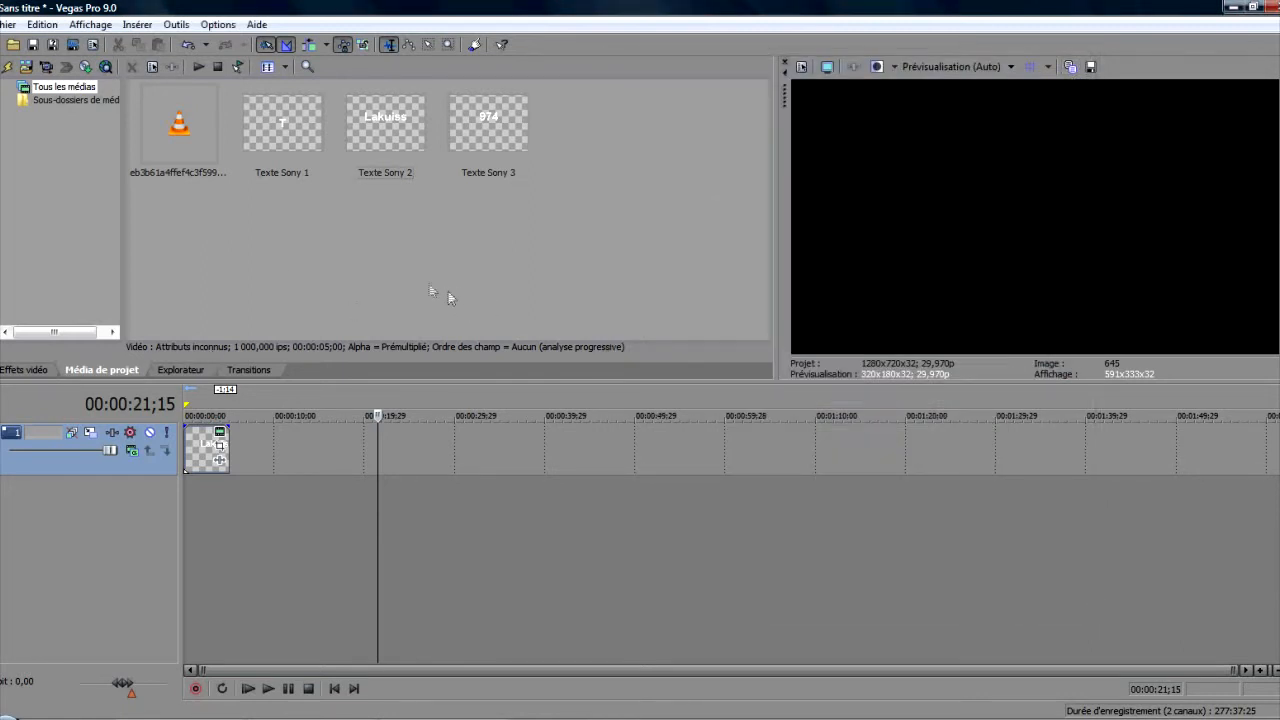
Step: Open the mp3 from the project media in the Découpage trimmer and widen the trimmer window
left_click_drag(123, 205, 265, 200)
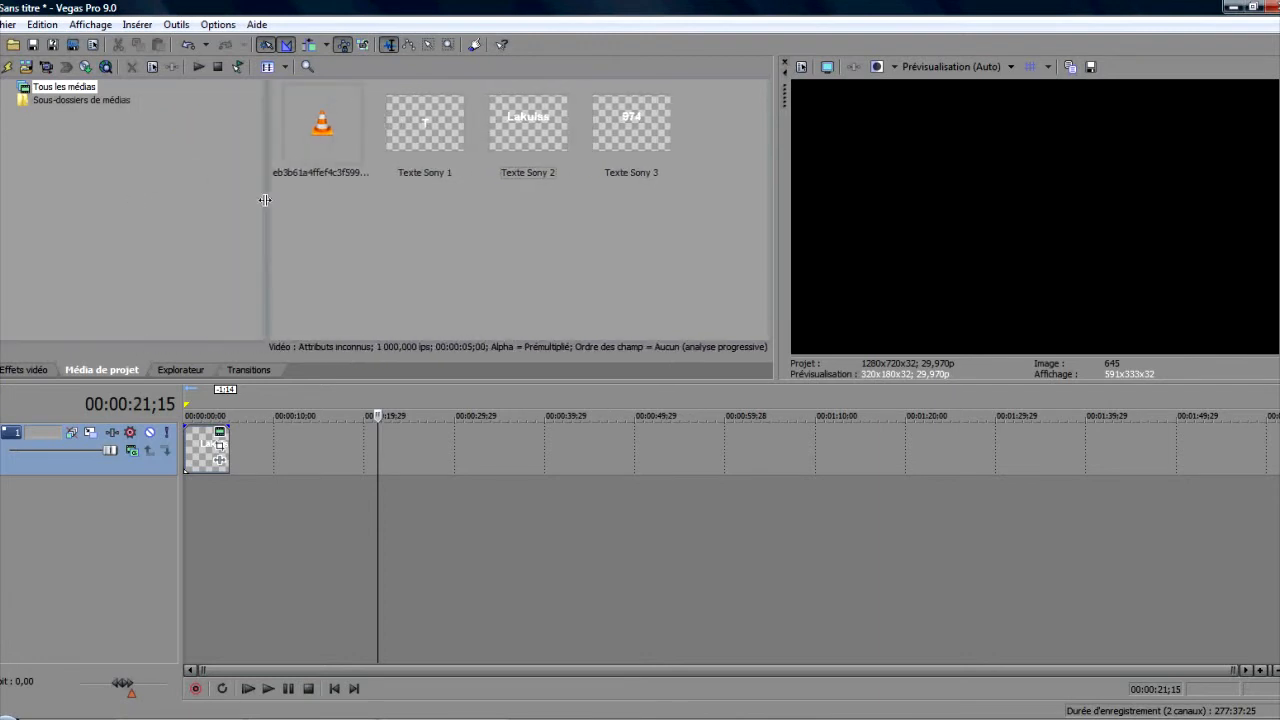
left_click(322, 124)
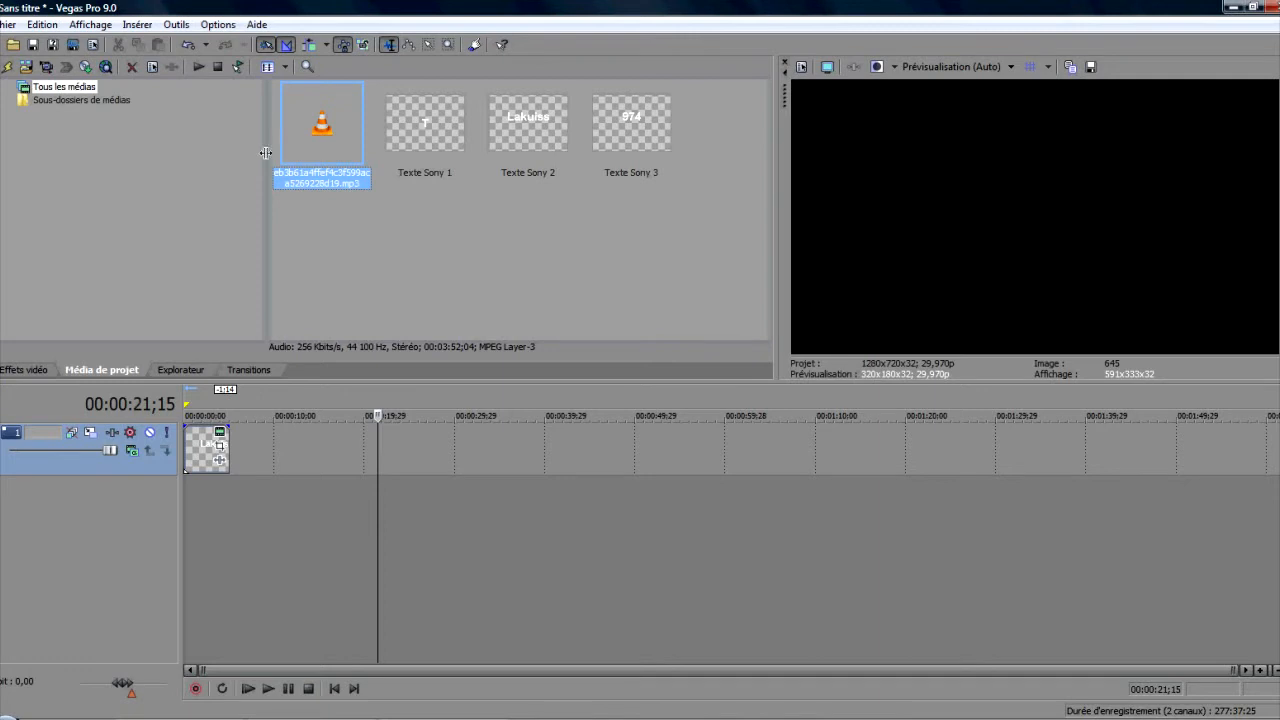
left_click_drag(265, 152, 178, 156)
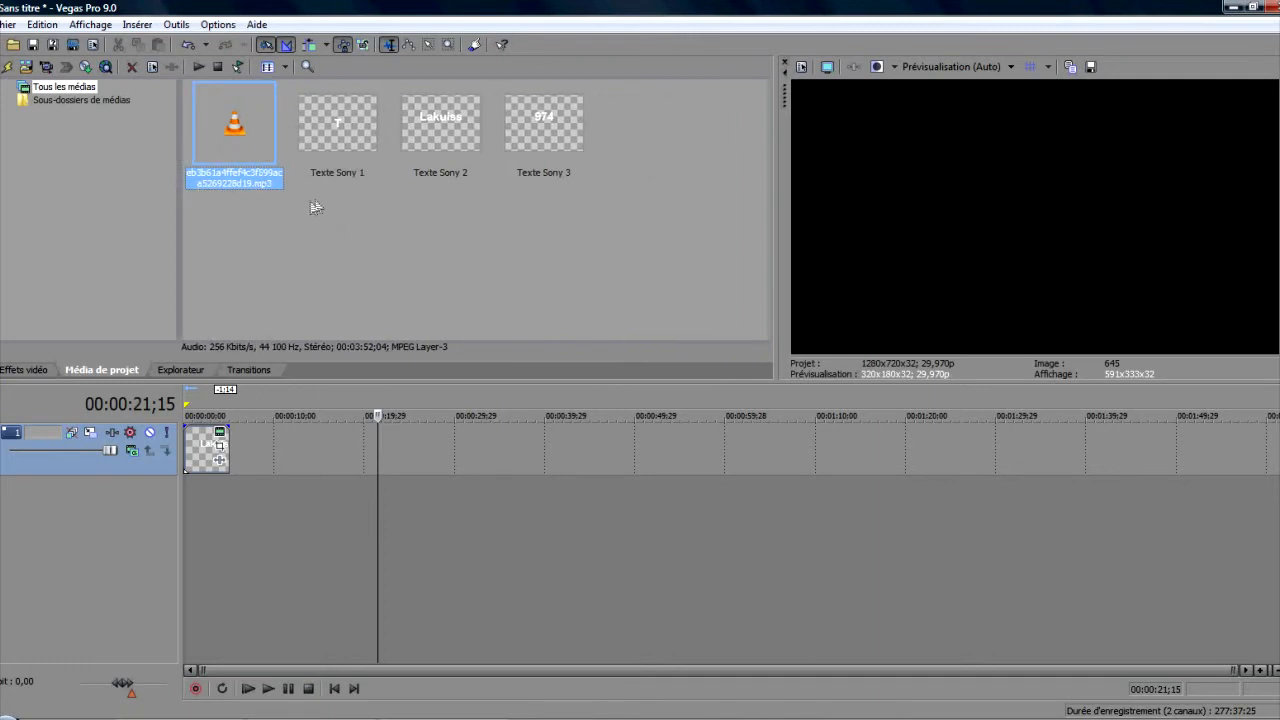
right_click(240, 120)
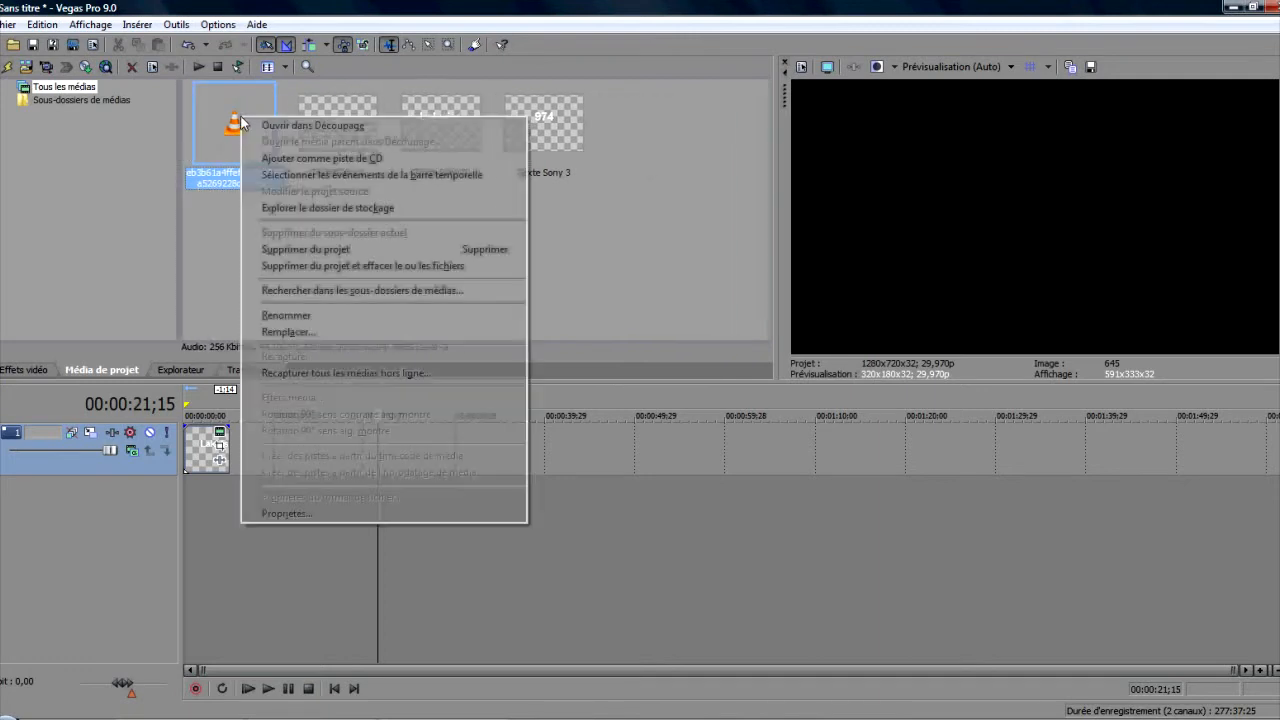
left_click(289, 127)
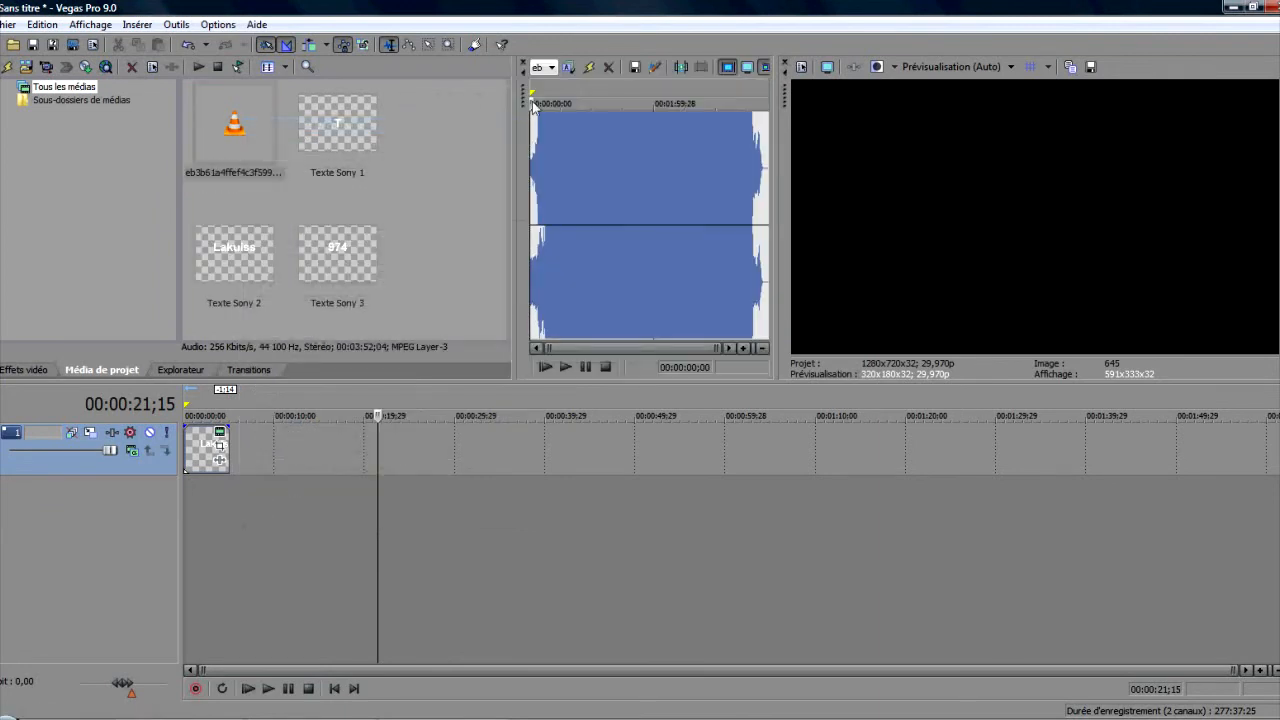
left_click_drag(520, 140, 378, 172)
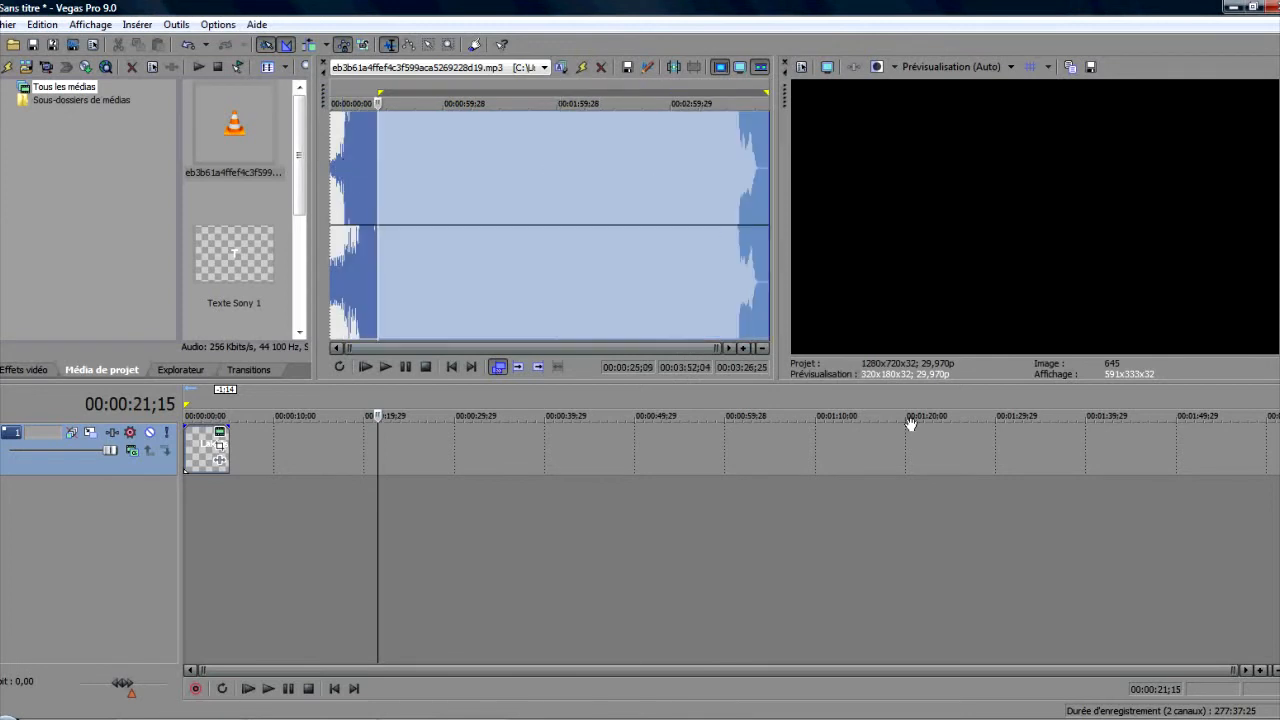
Step: Select the passage of the song from about 00:00:47;29 to 00:02:15;09 in the trimmer
left_click(747, 465)
left_click(348, 240)
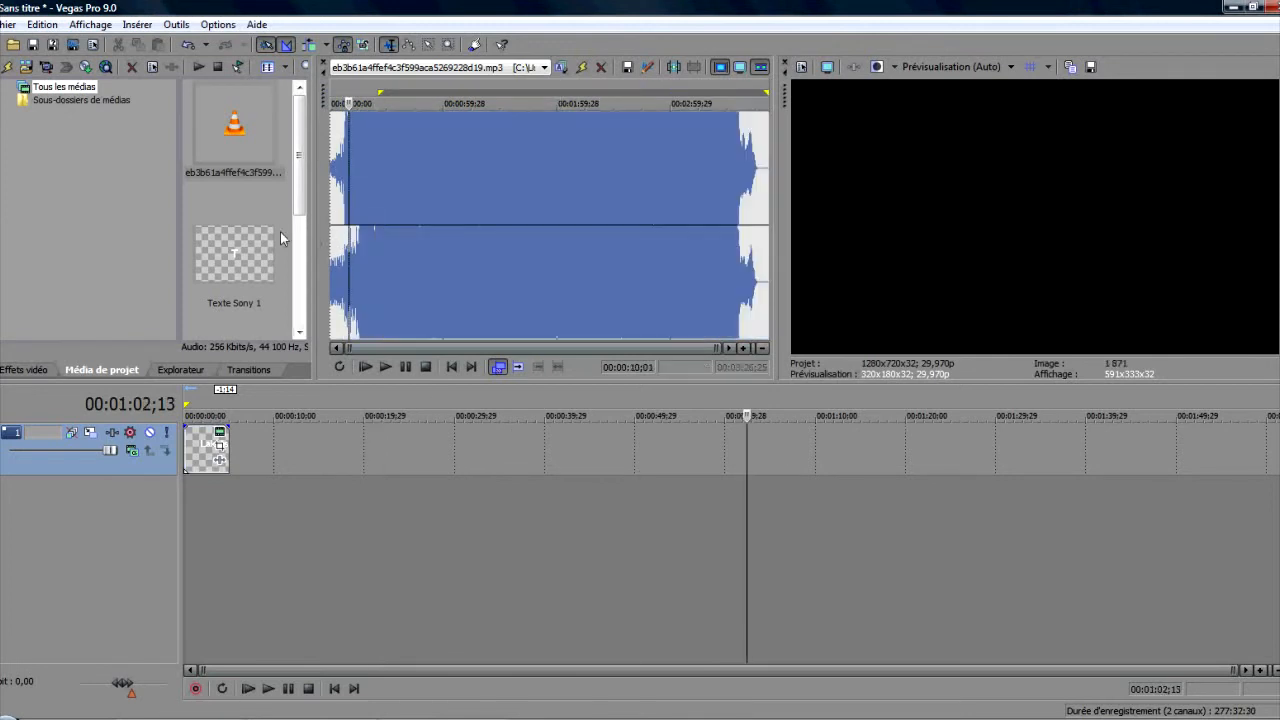
left_click_drag(348, 128, 334, 150)
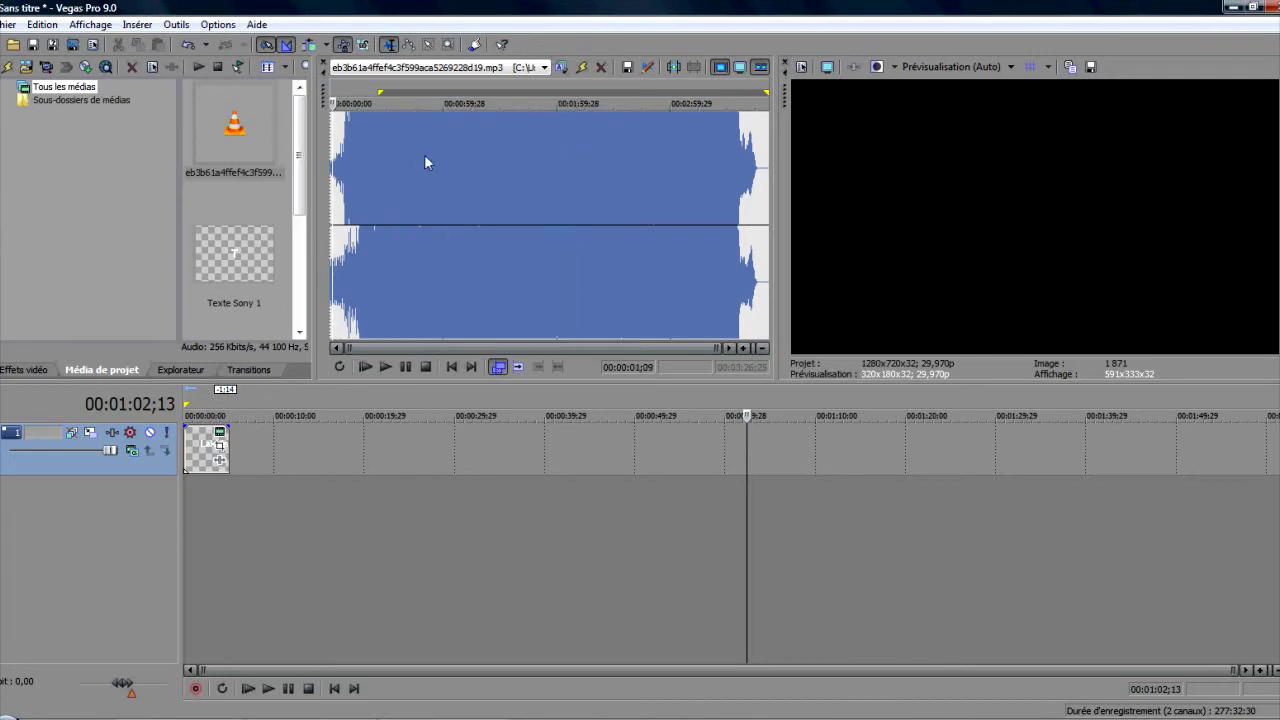
left_click_drag(422, 160, 585, 163)
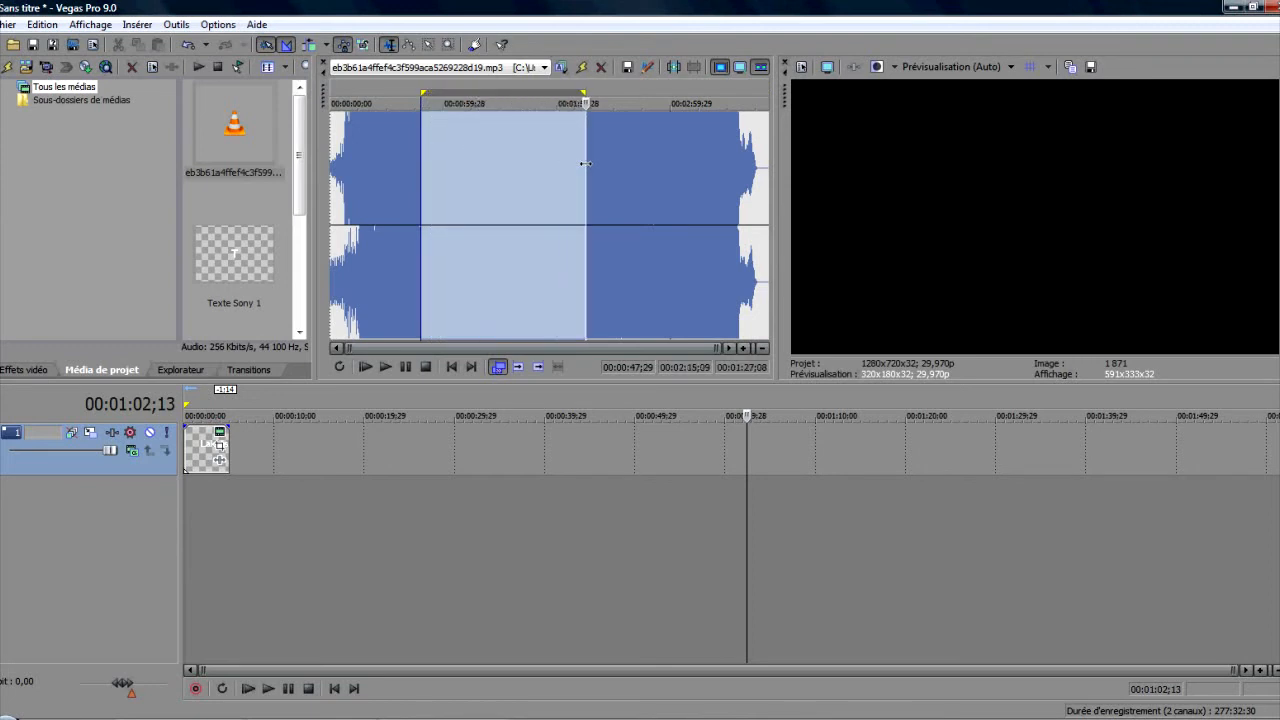
Step: Try to set the end time of the trimmer selection to 00:02:0;09
double_click(706, 369)
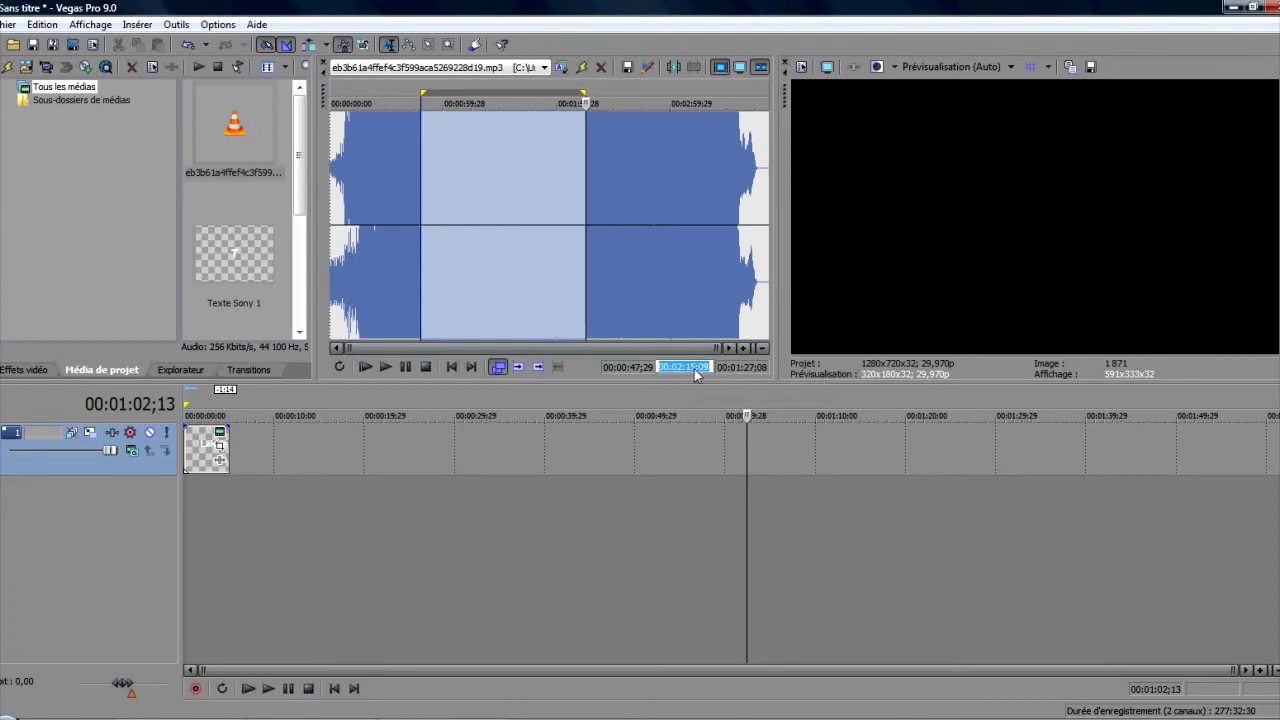
left_click(695, 370)
key("BackSpace")
key("BackSpace")
type("0")
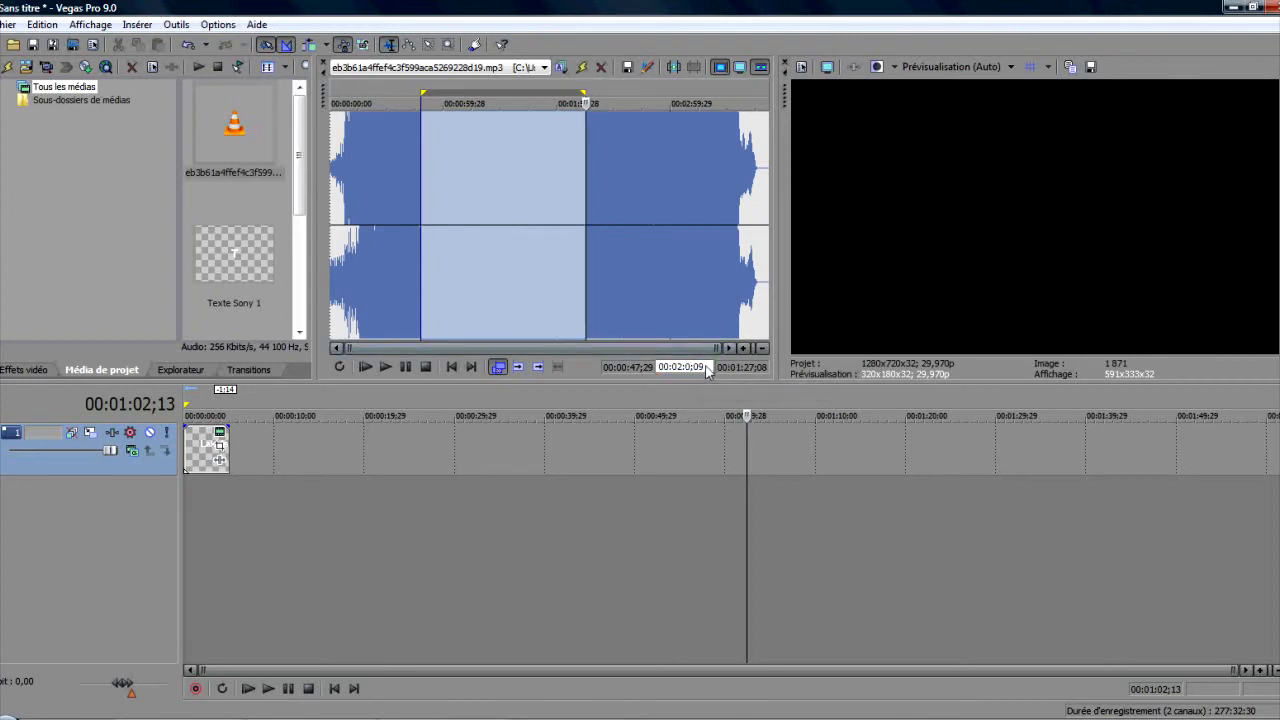
Step: Place the trimmer cursor at about 00:03:10;09 and set the selection length to 00:02:15;00
left_click(689, 299)
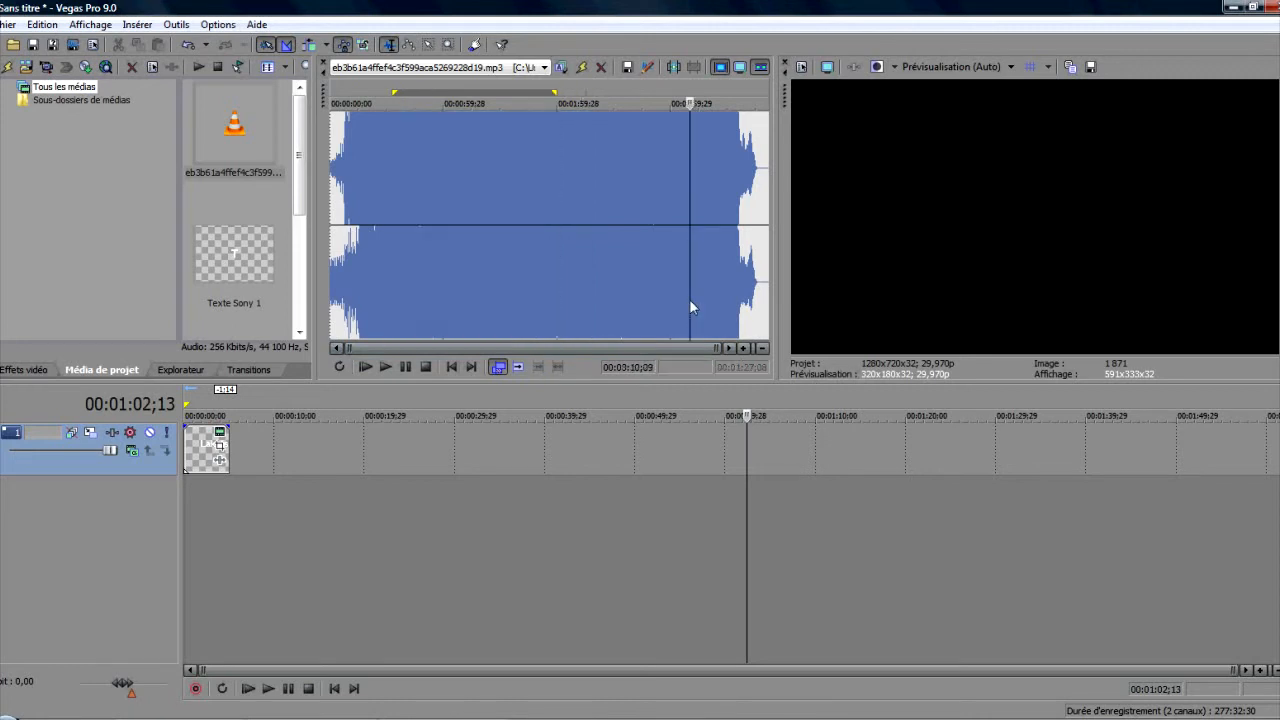
double_click(745, 368)
left_click(654, 430)
double_click(746, 368)
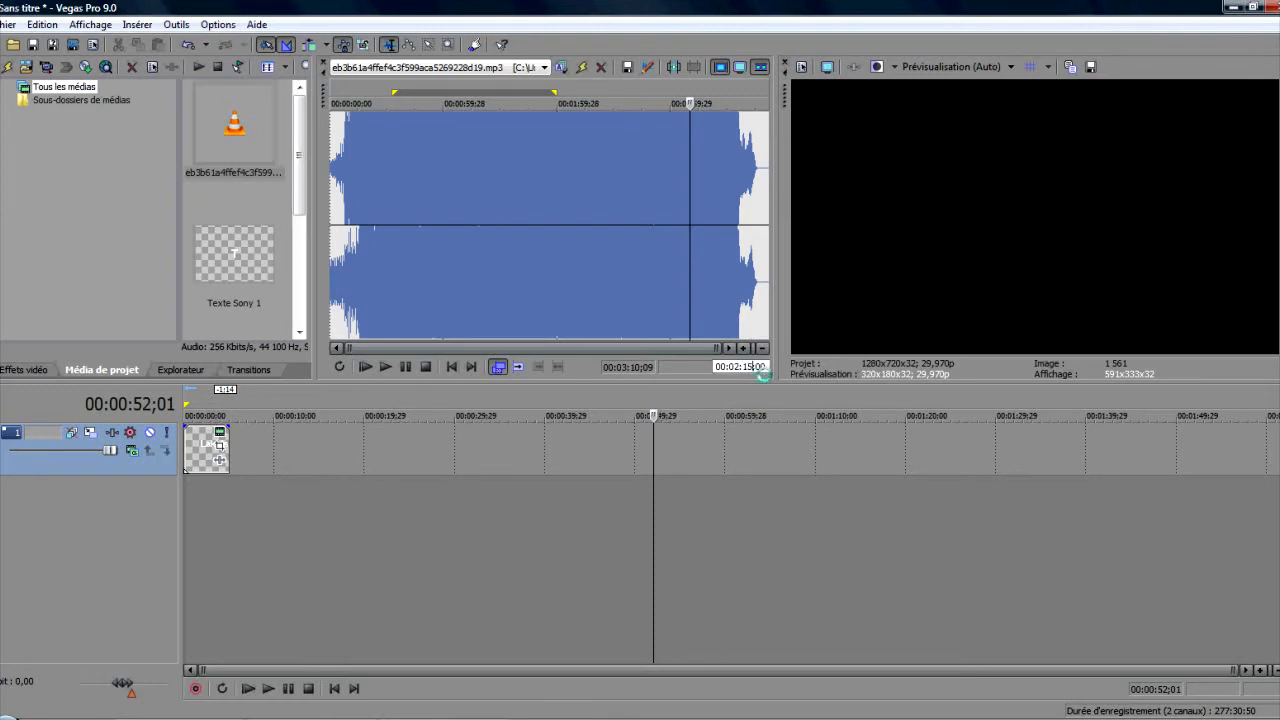
type("00:02:15")
key("Return")
left_click(742, 524)
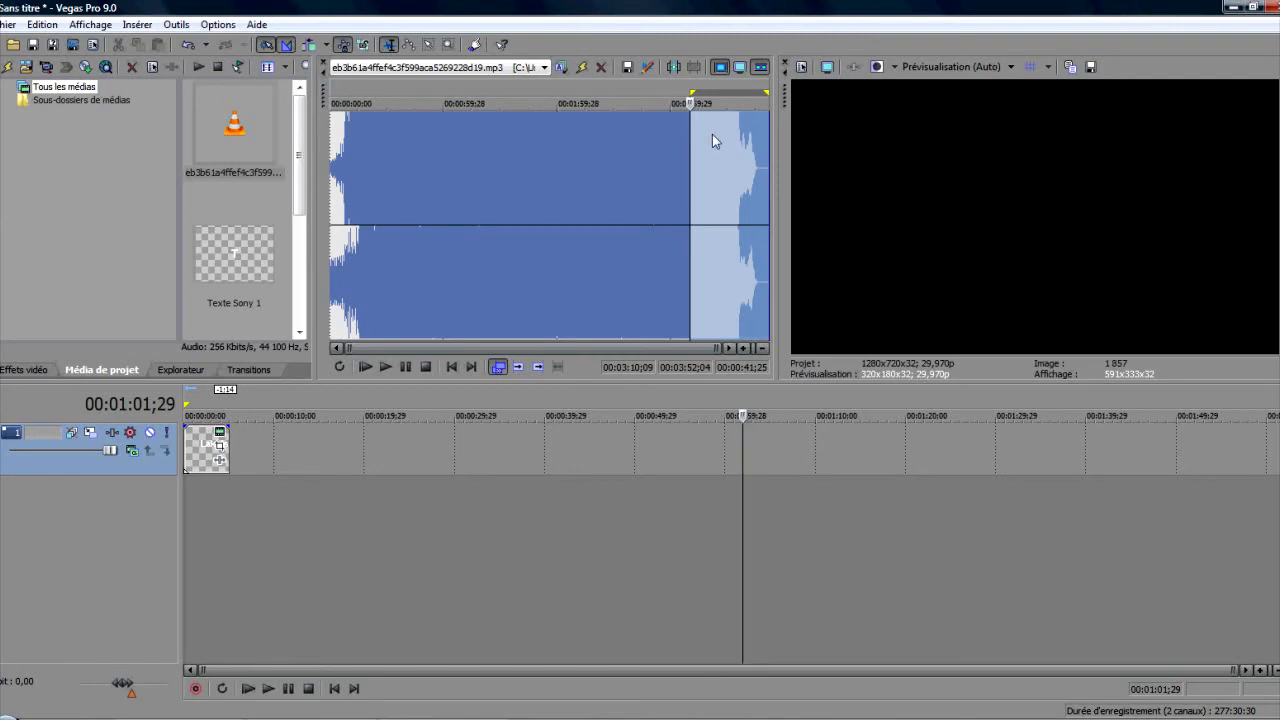
Step: Create a subclip from the selected end of the song and name it LaKuiss
left_click(672, 68)
left_click_drag(623, 217, 788, 288)
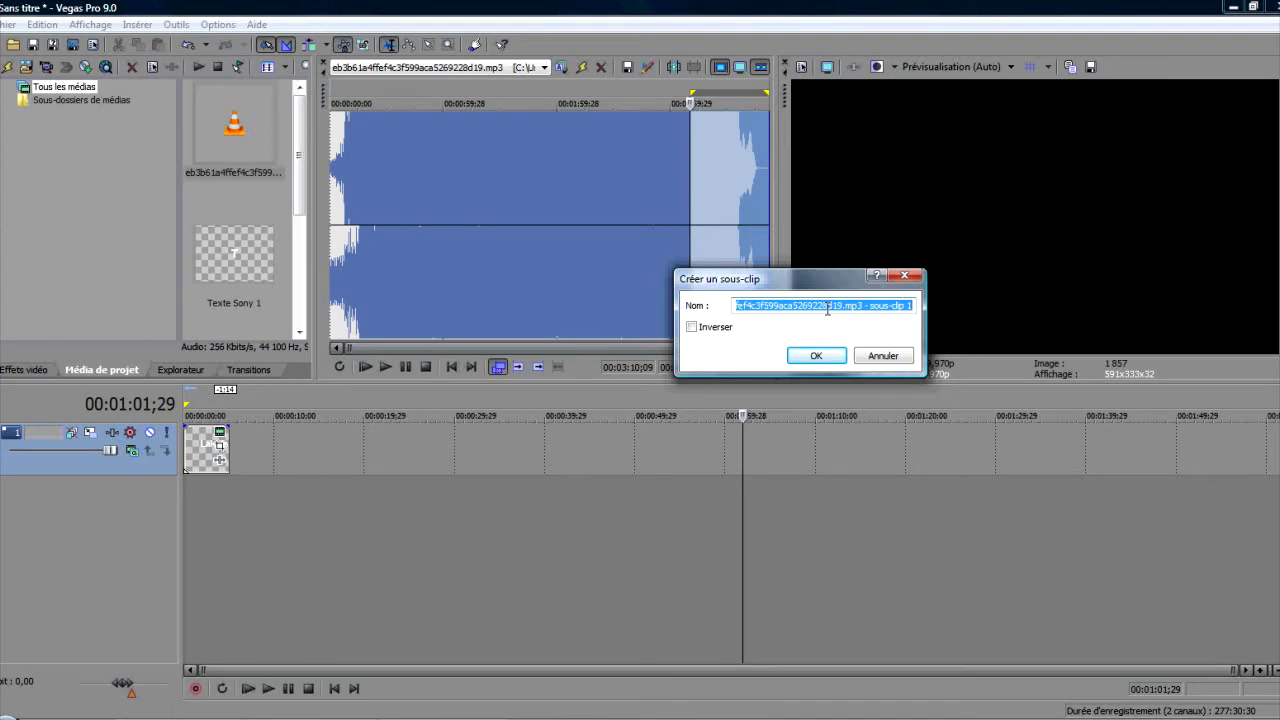
type("LaKuiss")
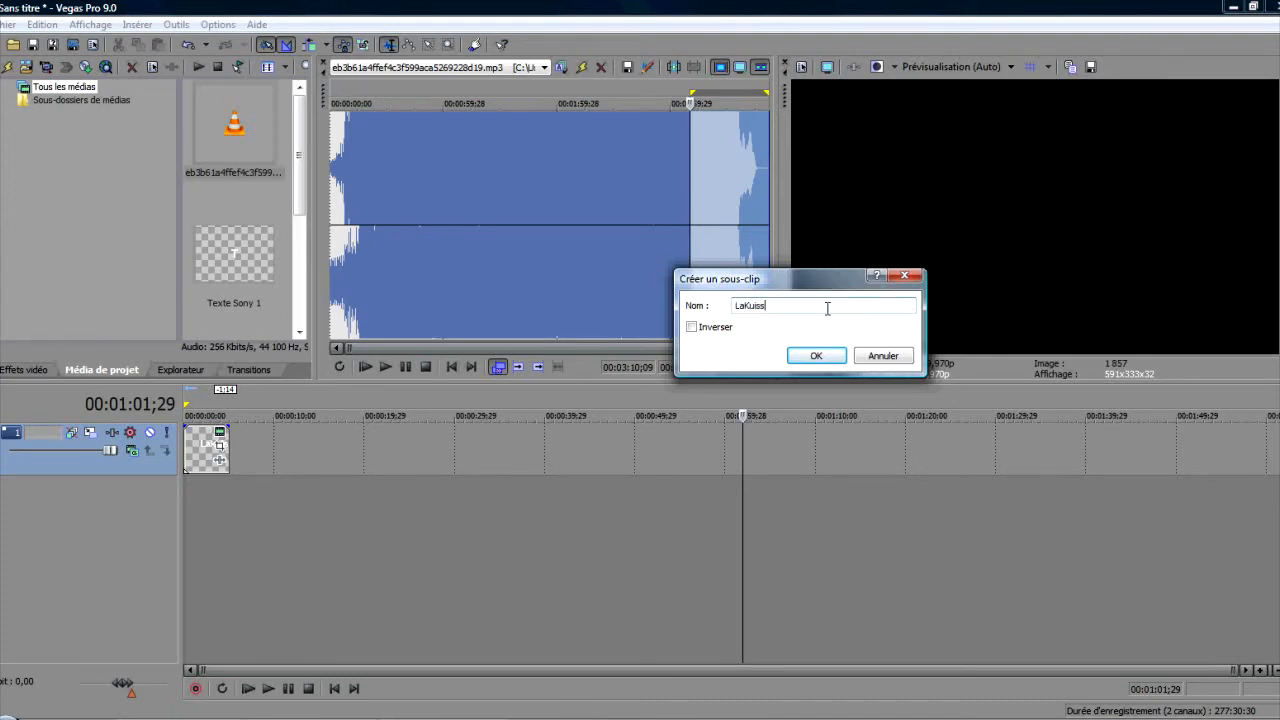
key("Return")
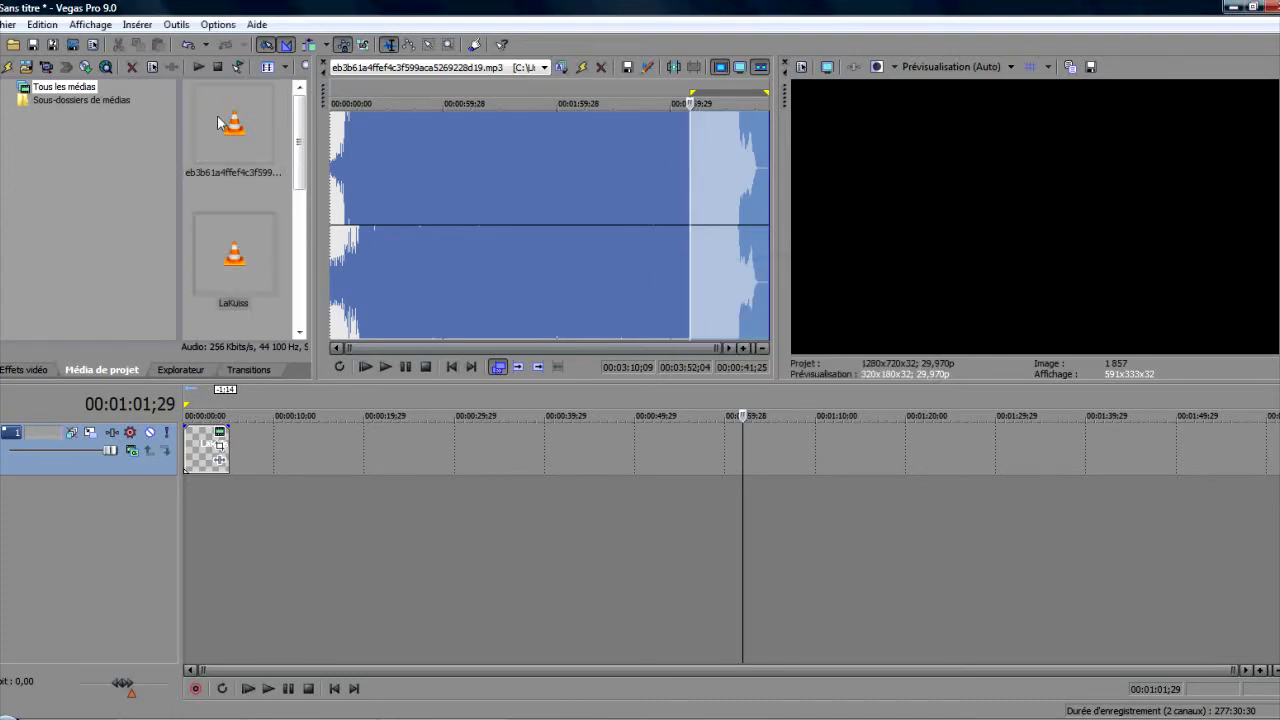
Step: Enlarge the project media window and place the LaKuiss subclip at the start of the timeline on a new audio track
left_click_drag(312, 132, 714, 132)
left_click(329, 127)
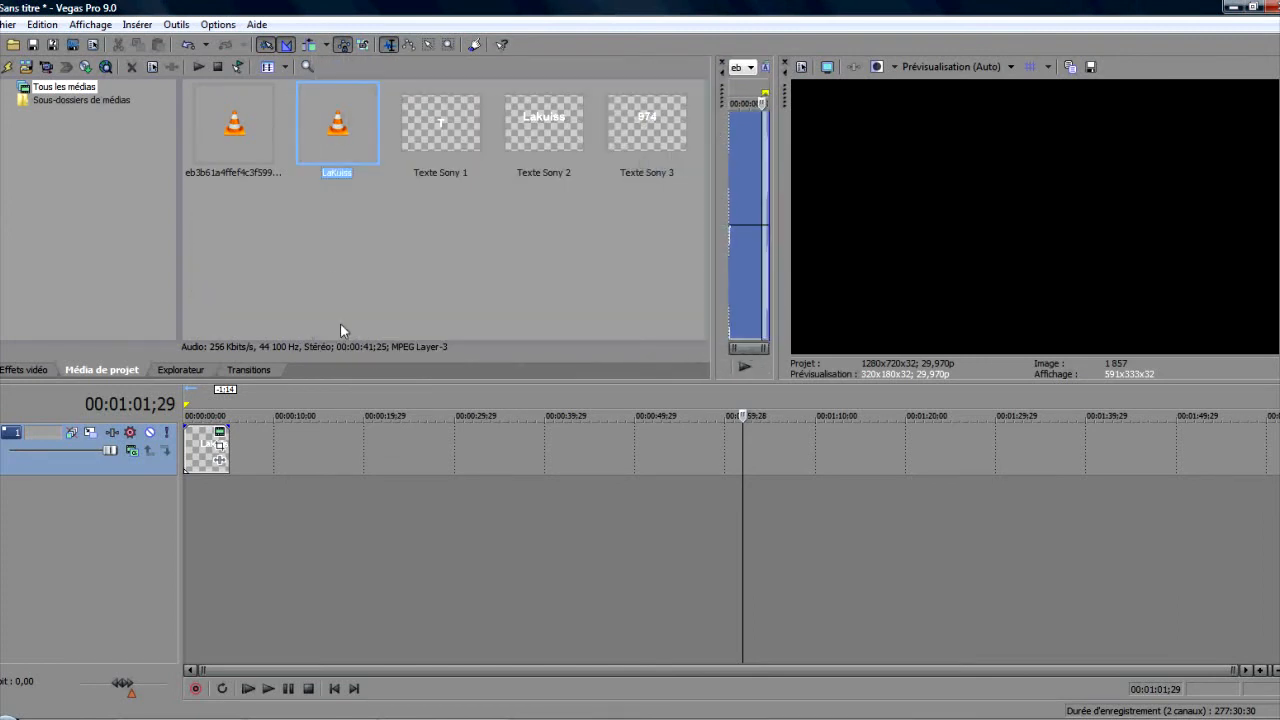
left_click_drag(335, 125, 178, 500)
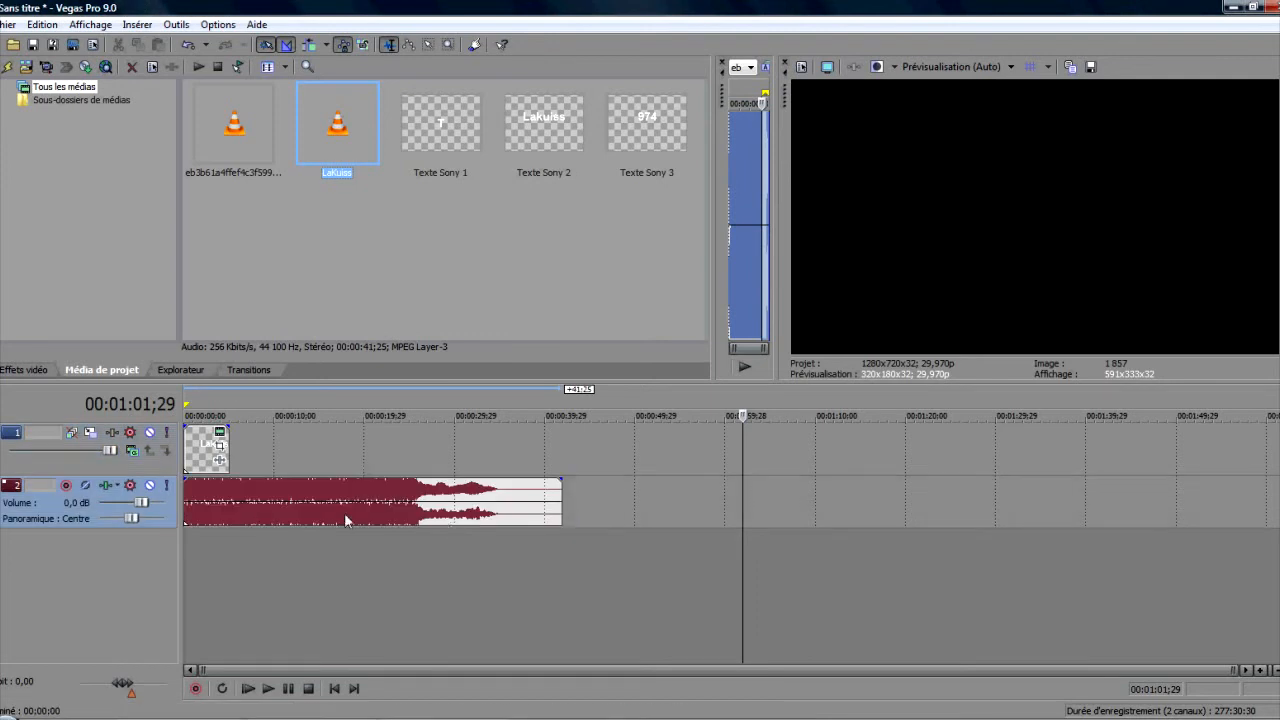
left_click(406, 494)
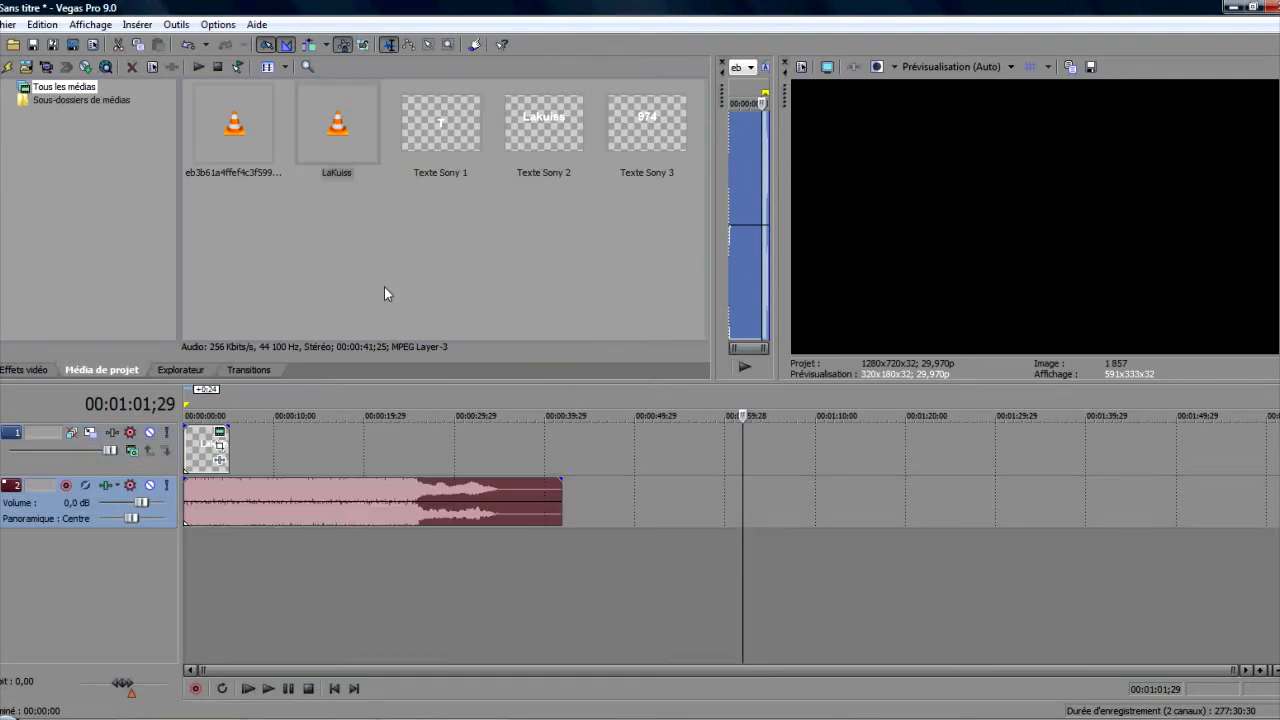
Step: Clear the timeline by deleting the LaKuiss audio event, the text event and both tracks
left_click(270, 497)
key("Delete")
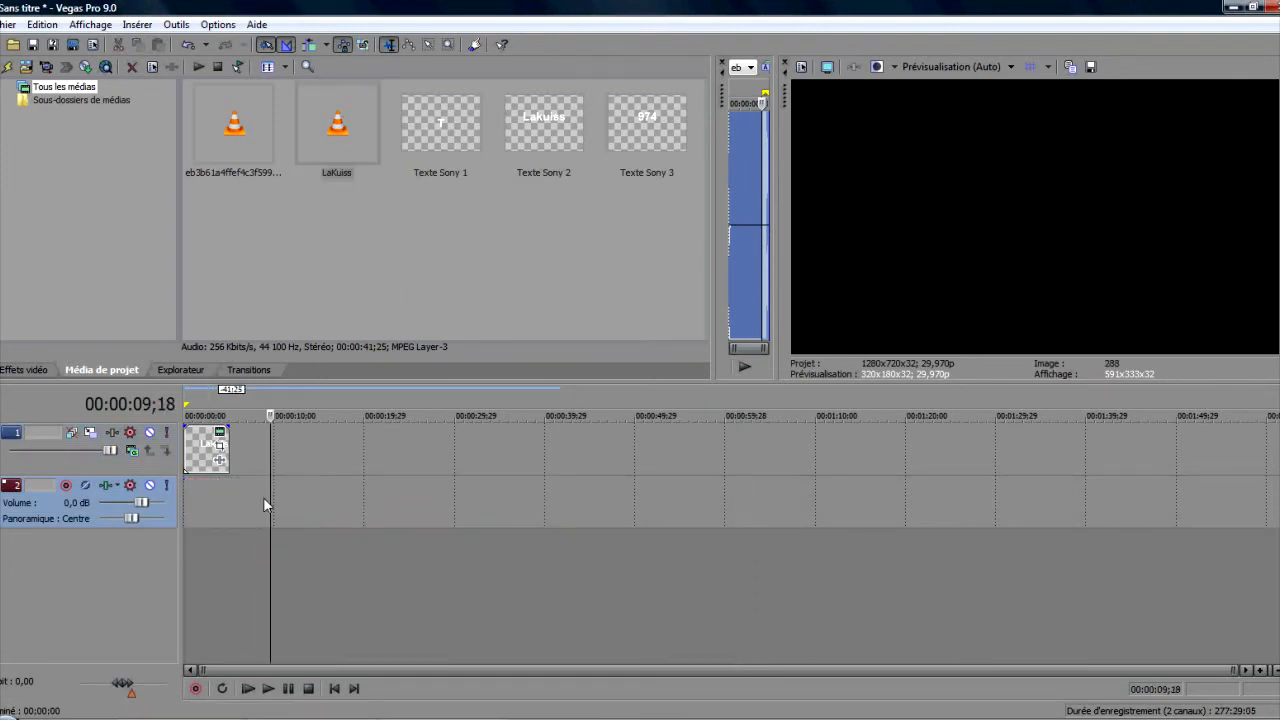
left_click(98, 503)
key("Delete")
left_click(197, 462)
key("Delete")
key("Delete")
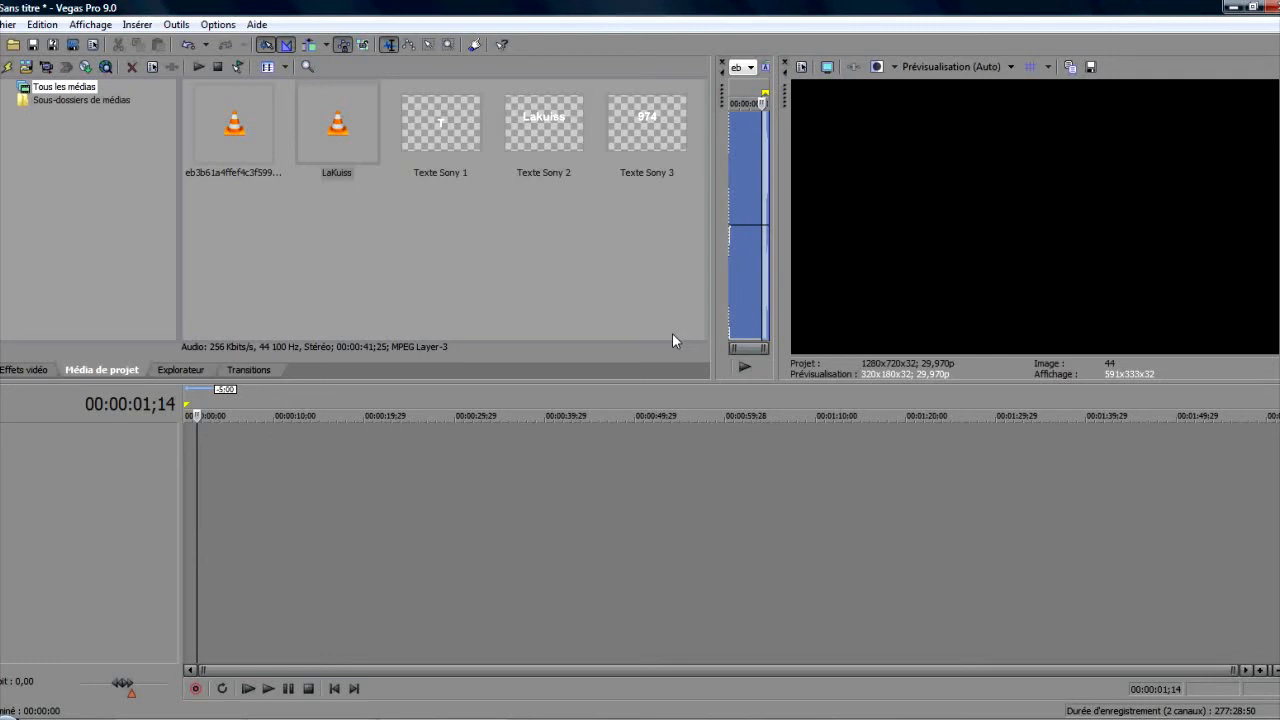
Step: Hide the Effets vidéo window and show it again
left_click(100, 24)
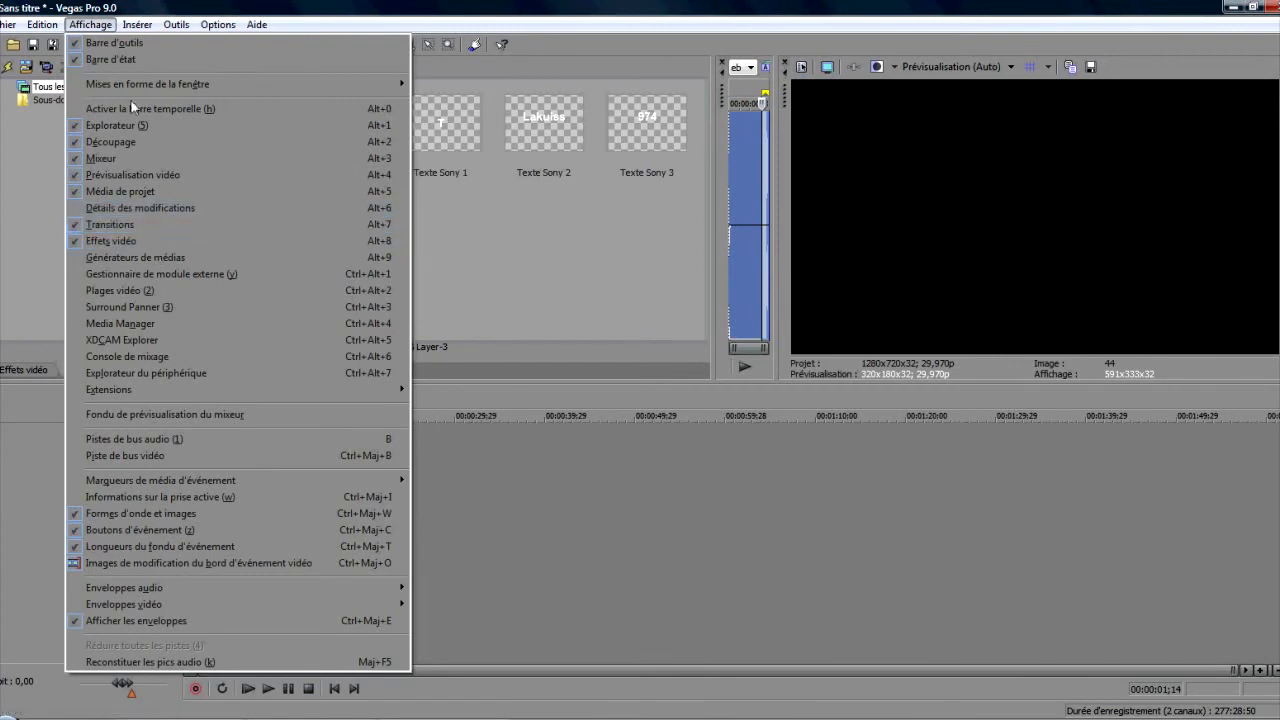
left_click(54, 330)
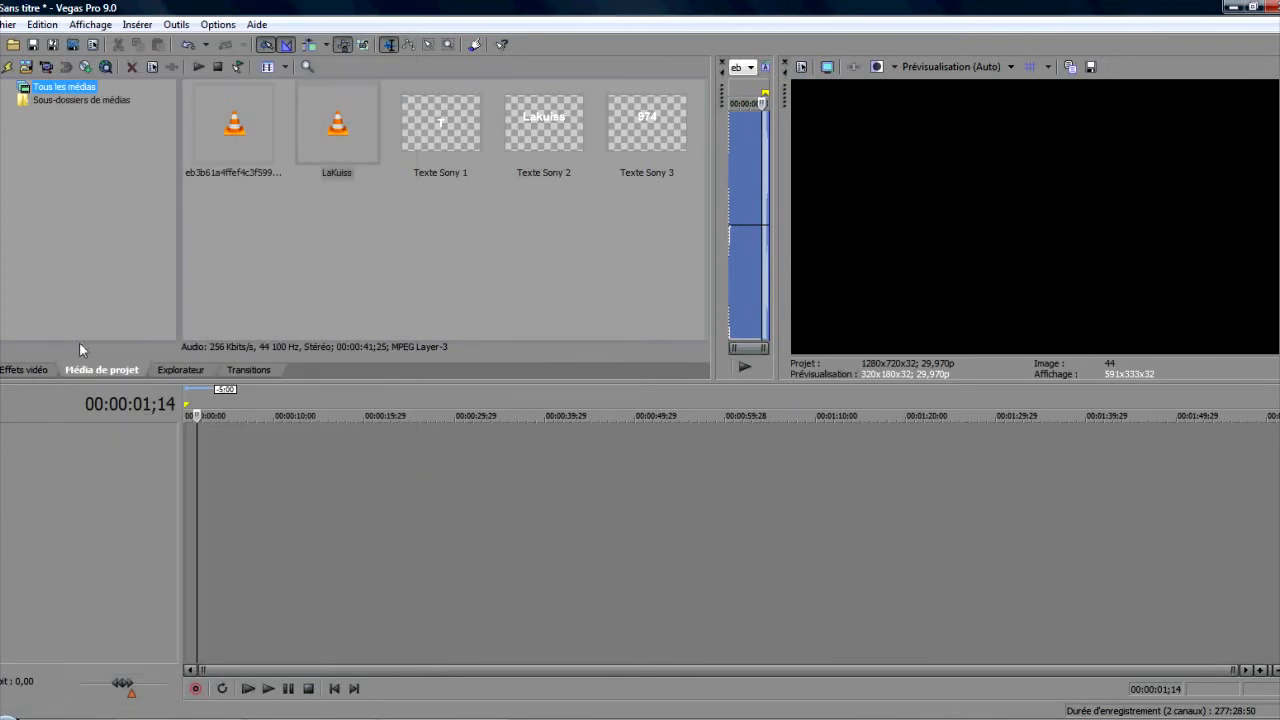
left_click(100, 24)
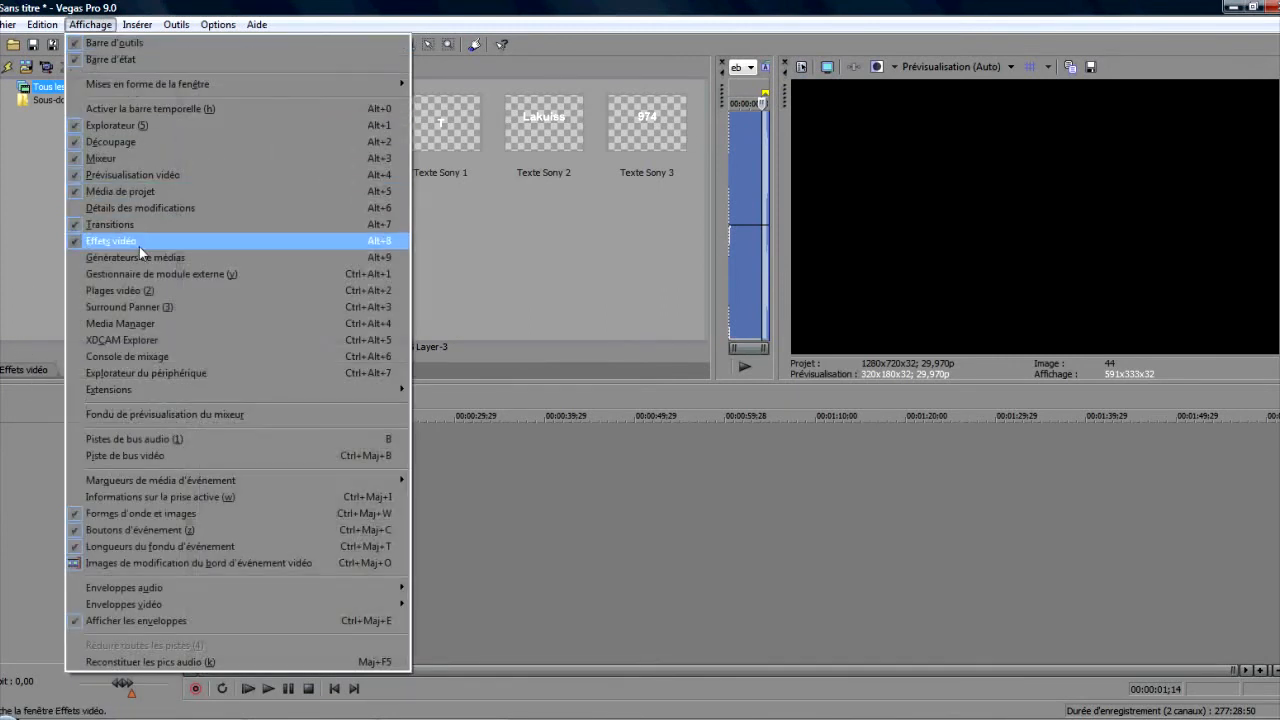
left_click(110, 243)
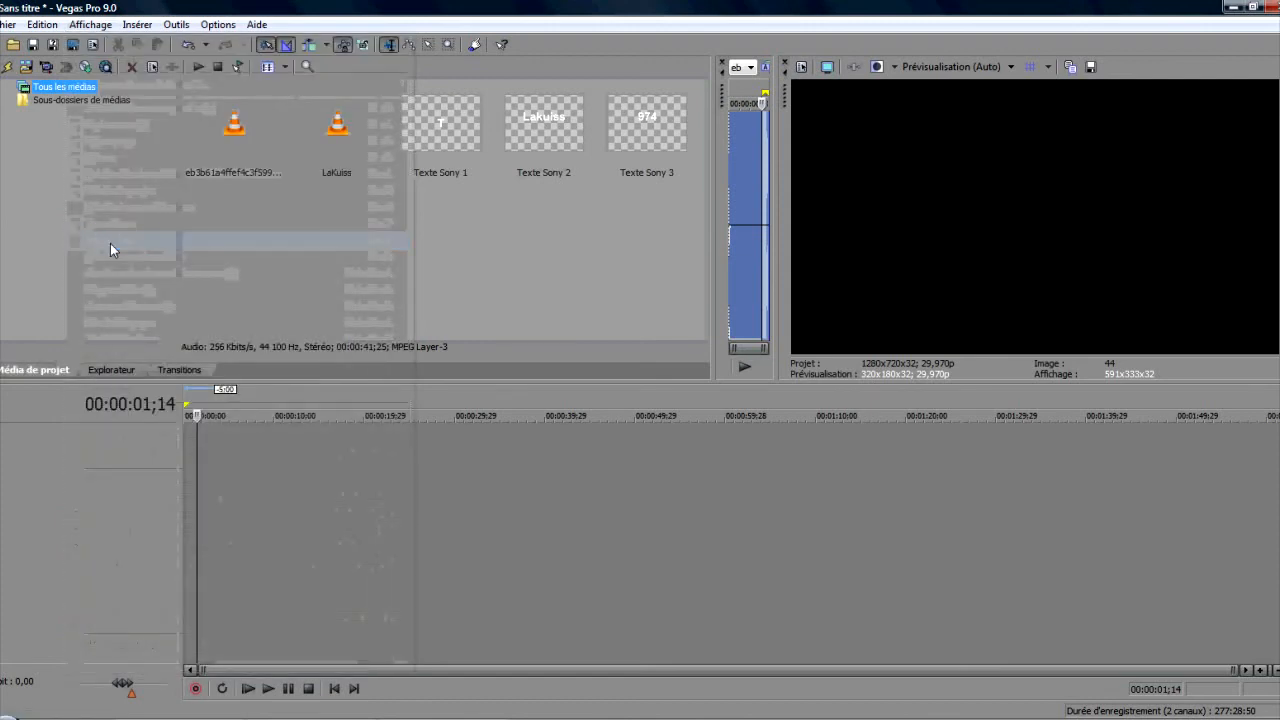
left_click(100, 24)
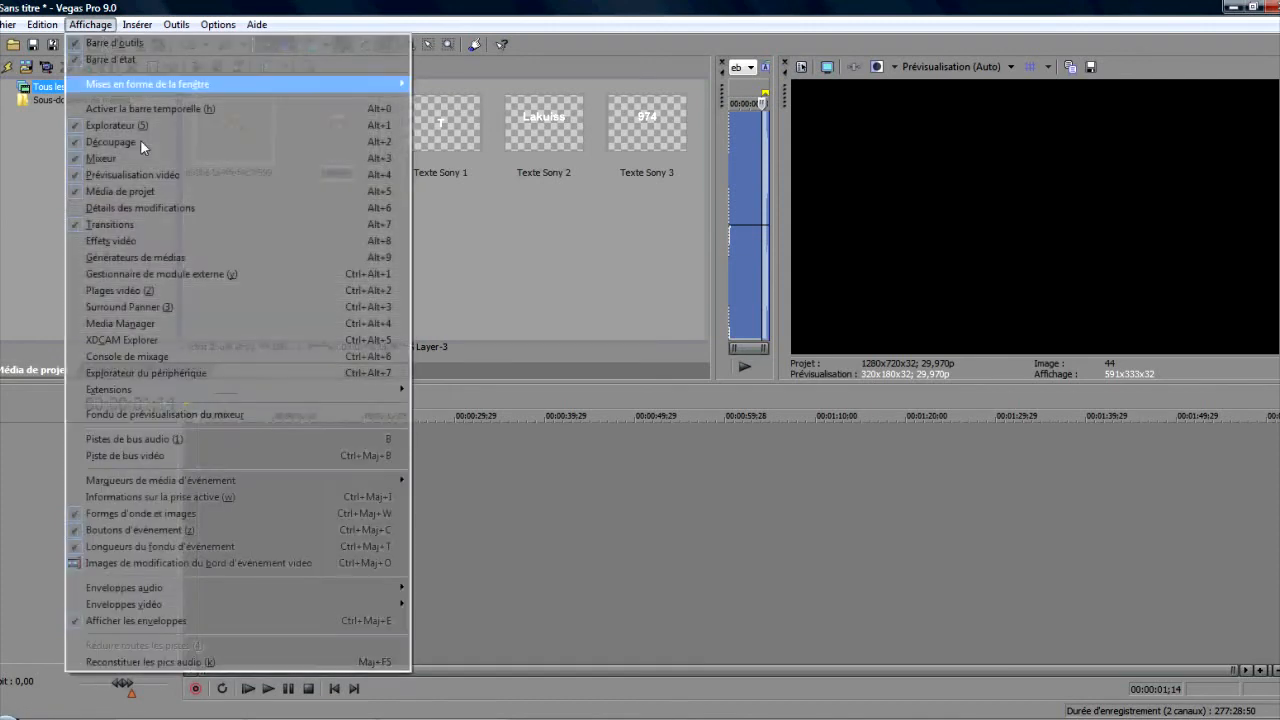
left_click(118, 240)
Step: Show the transitions window briefly and switch to the video effects window
left_click(131, 373)
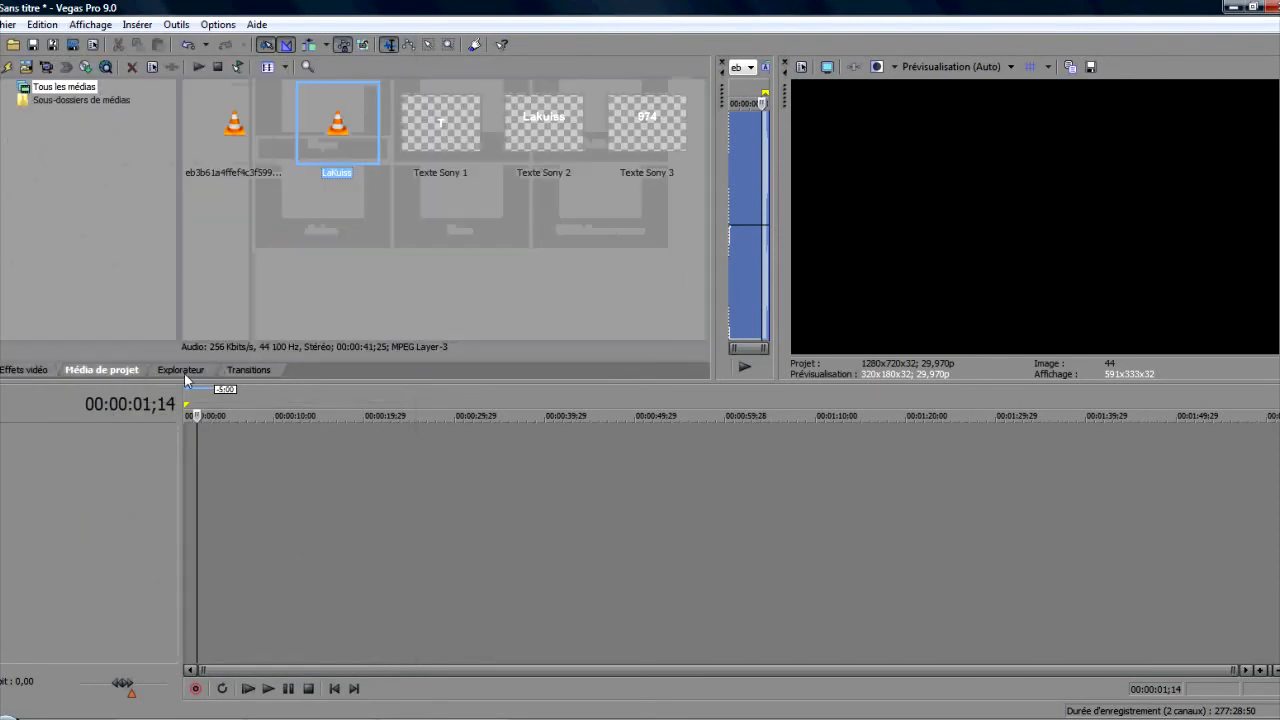
left_click(248, 370)
left_click(35, 370)
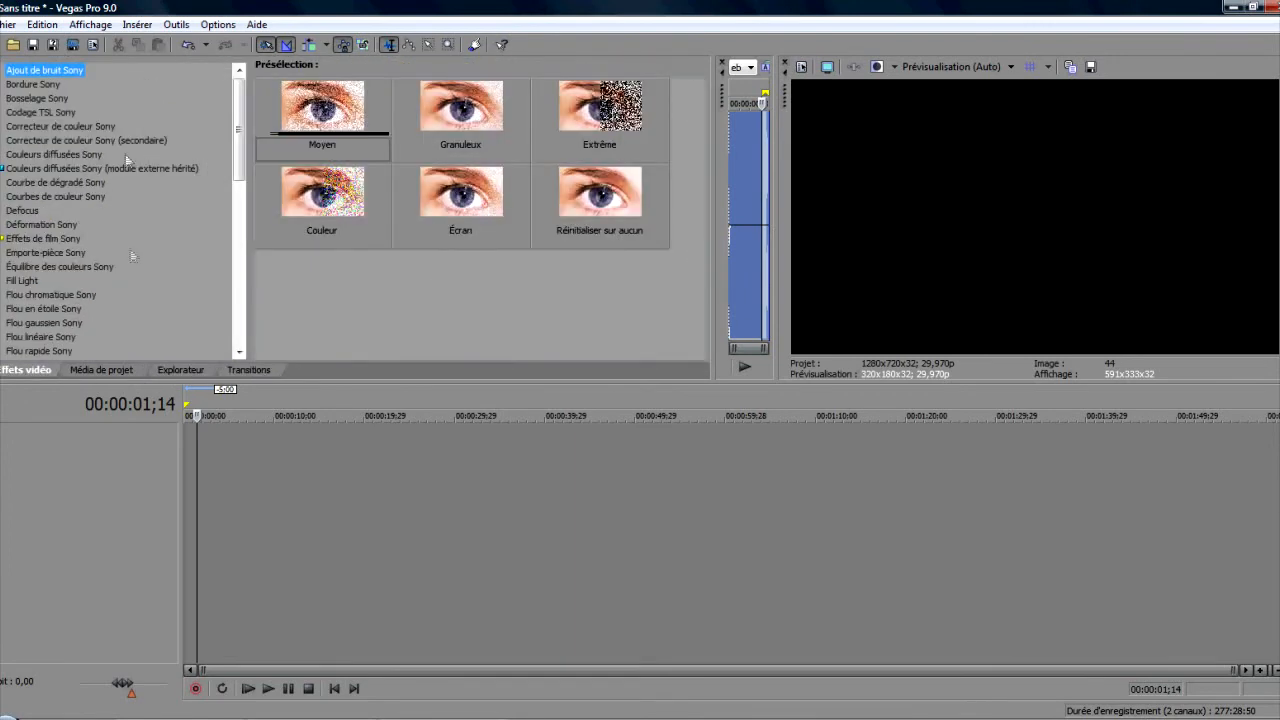
left_click(176, 24)
mouse_move(218, 26)
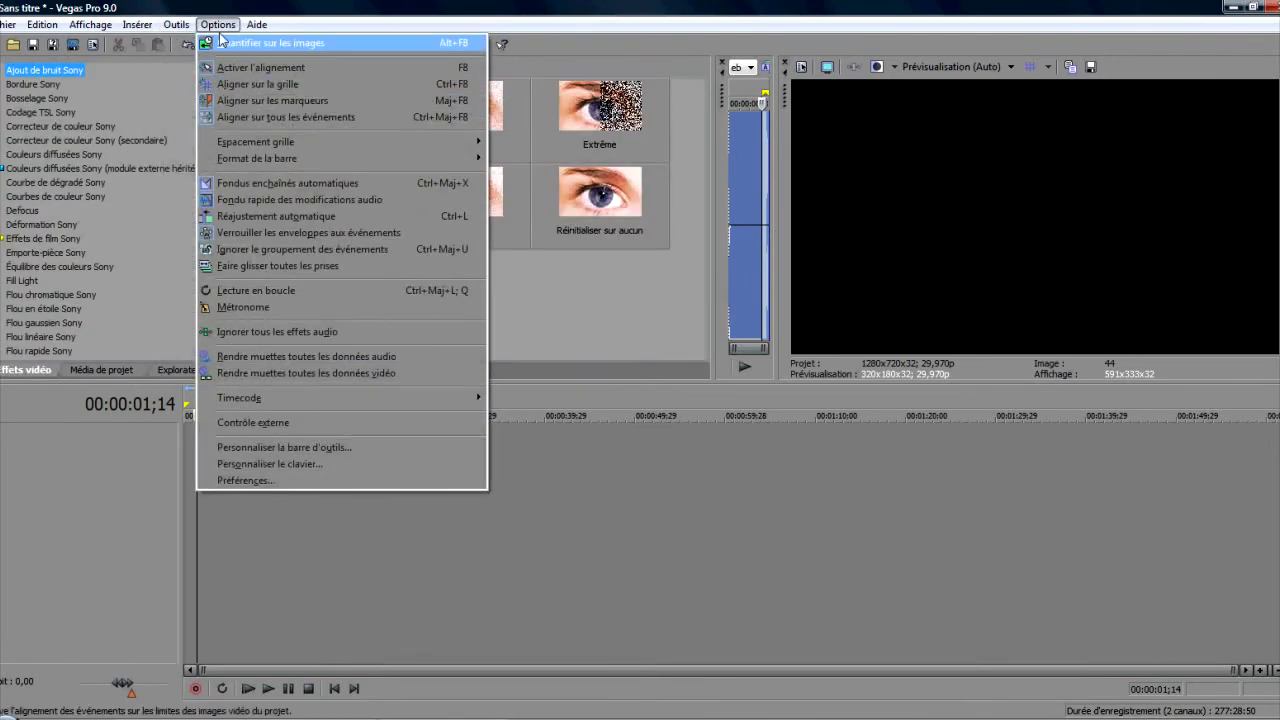
mouse_move(171, 30)
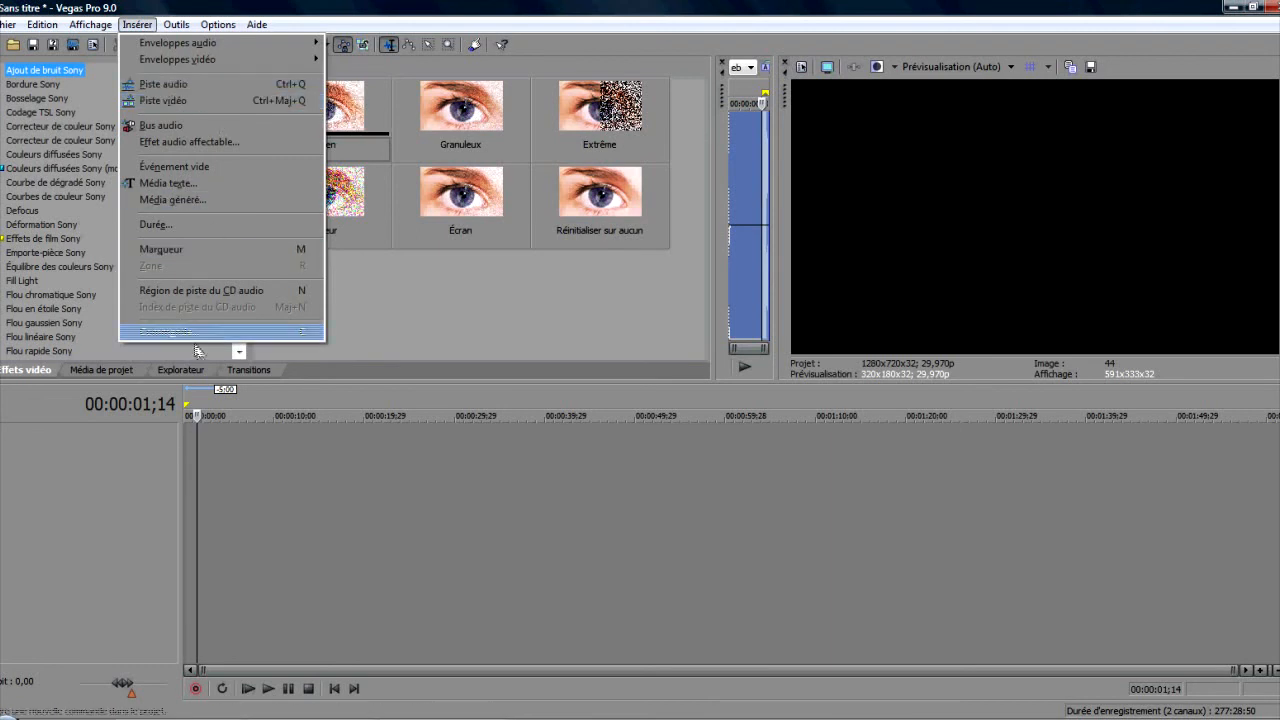
left_click(142, 514)
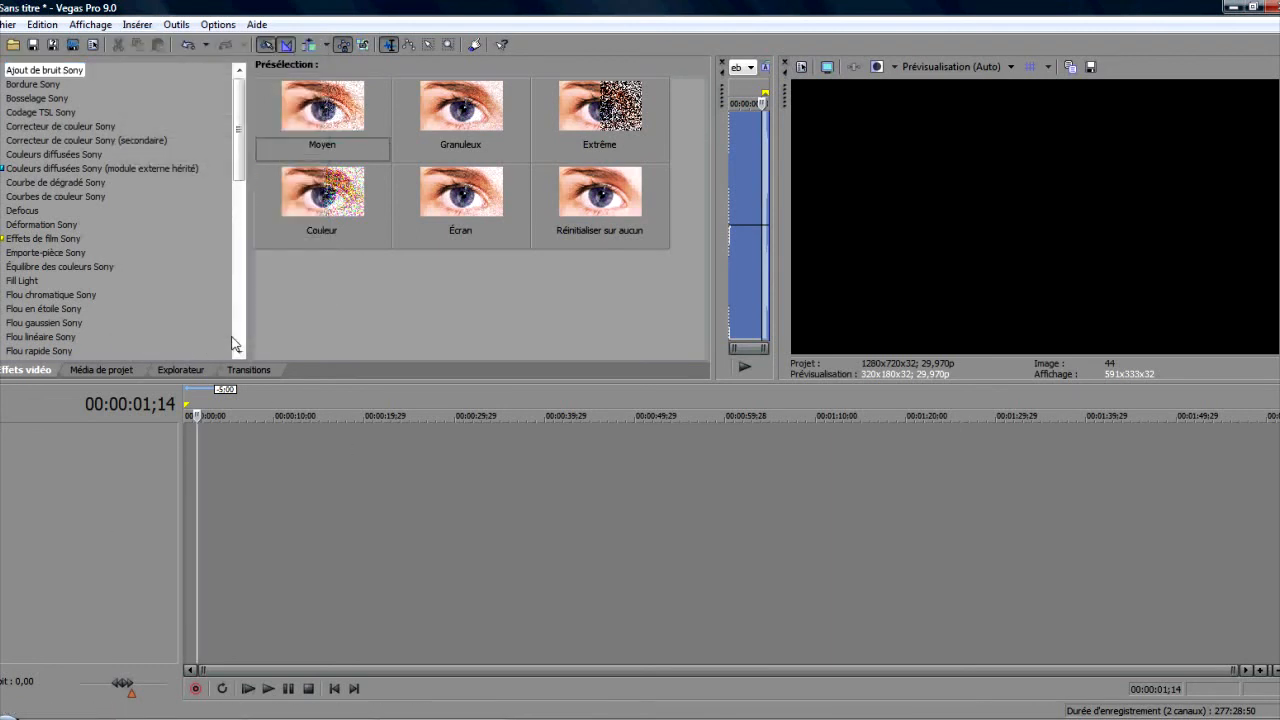
Step: Widen the Découpage window, and repeatedly float it over the timeline and dock it back beside the video preview
left_click_drag(717, 211, 443, 200)
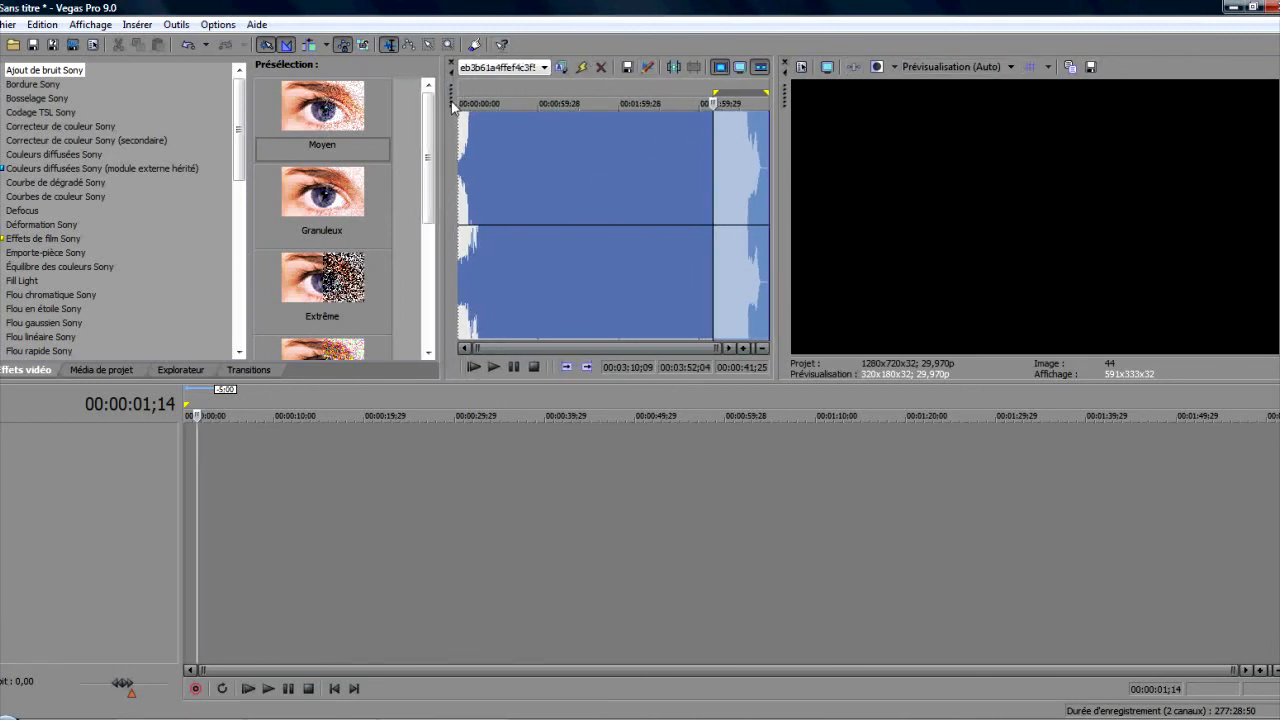
left_click_drag(456, 105, 909, 318)
left_click_drag(1115, 290, 639, 79)
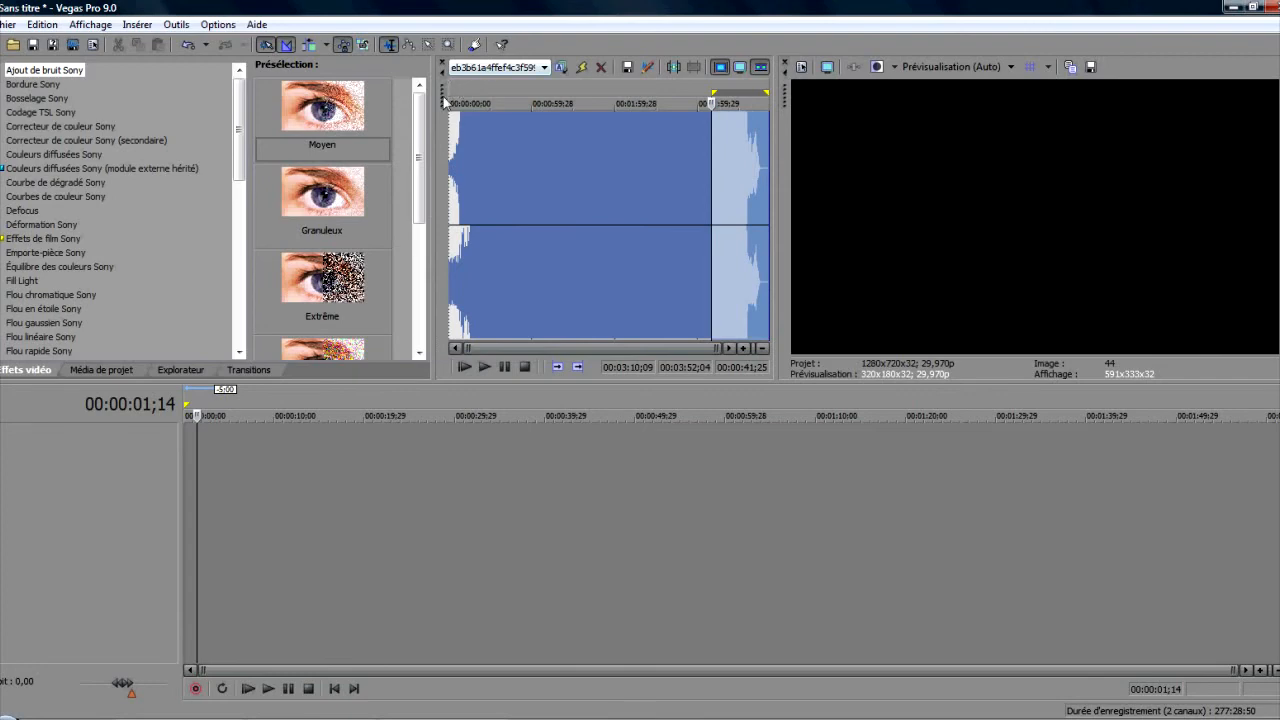
left_click_drag(444, 102, 898, 384)
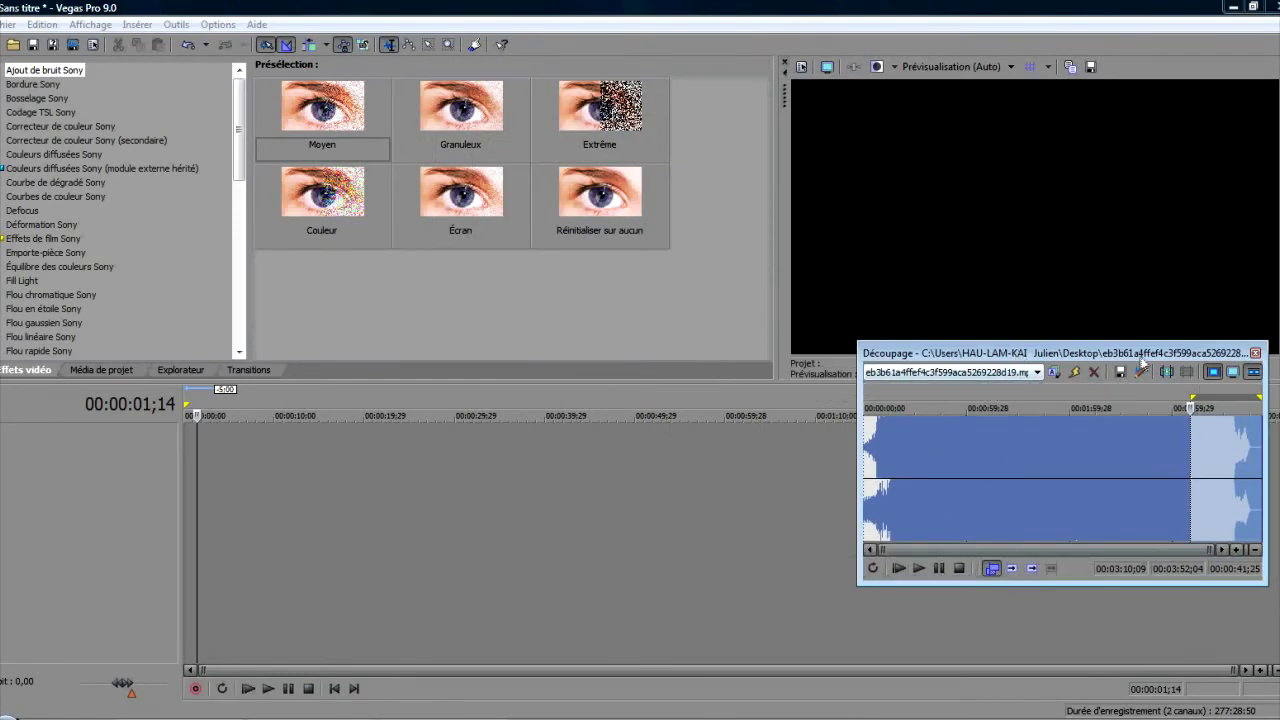
left_click_drag(1143, 362, 648, 129)
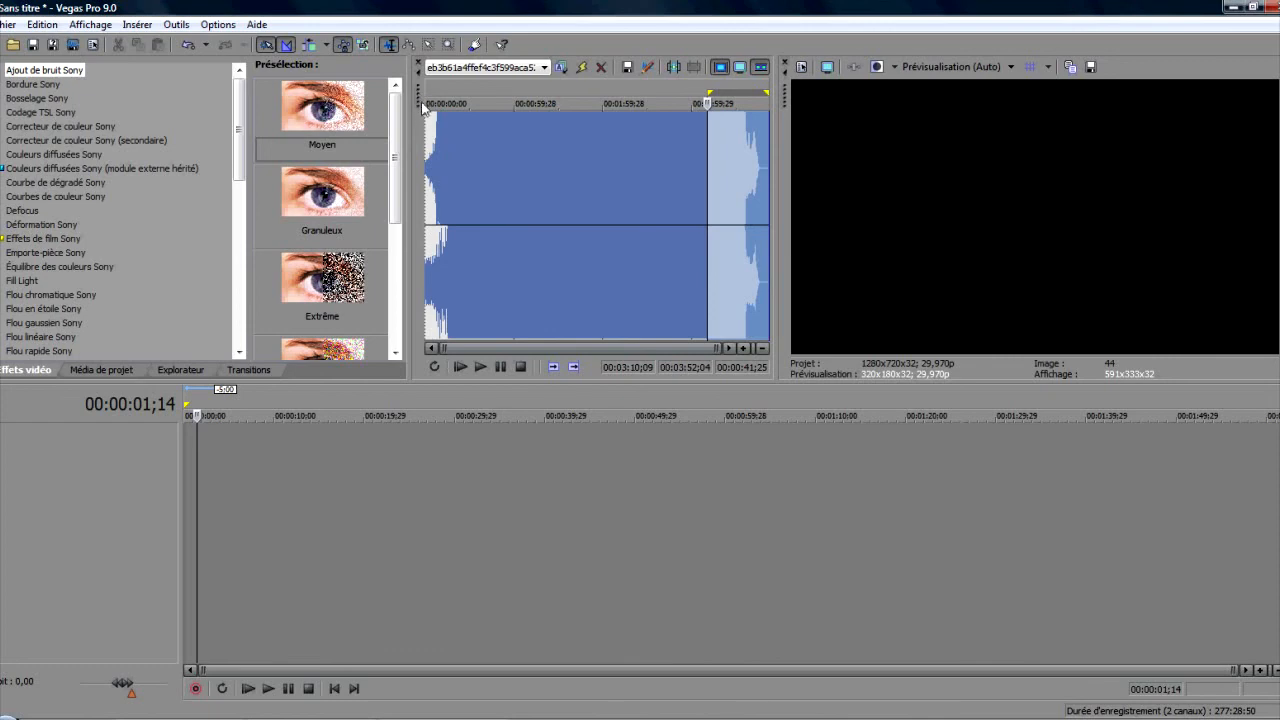
Step: Float the Prévisualisation vidéo window over the timeline and dock it back beside the resized Découpage window
left_click_drag(424, 110, 594, 112)
left_click_drag(786, 104, 813, 467)
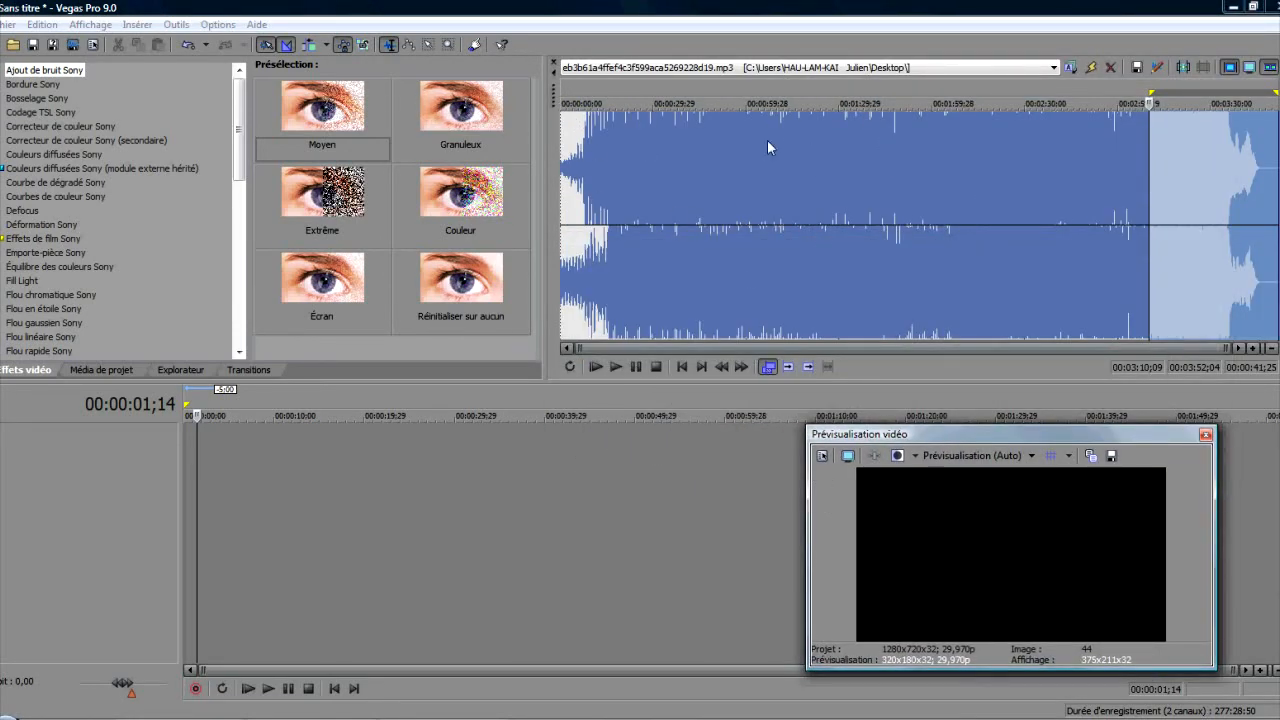
left_click_drag(853, 440, 902, 80)
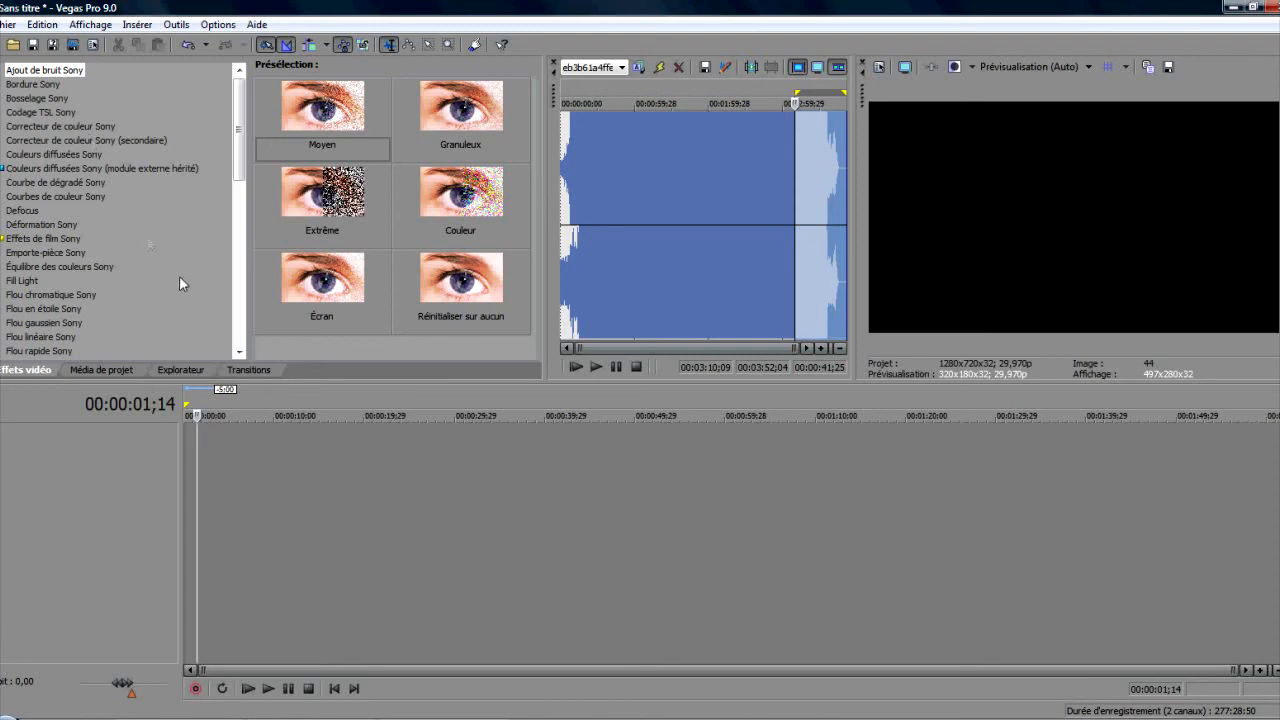
Step: Look through the list of available video effects
scroll(178, 200, "down", 3)
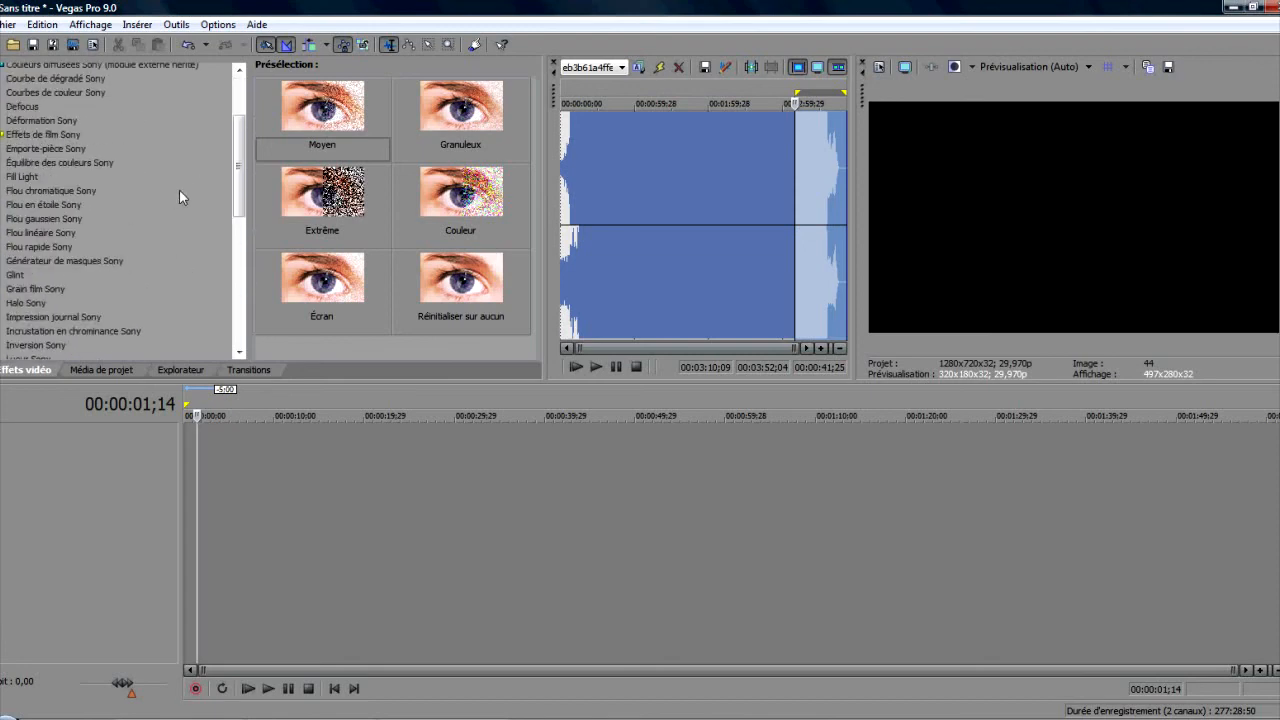